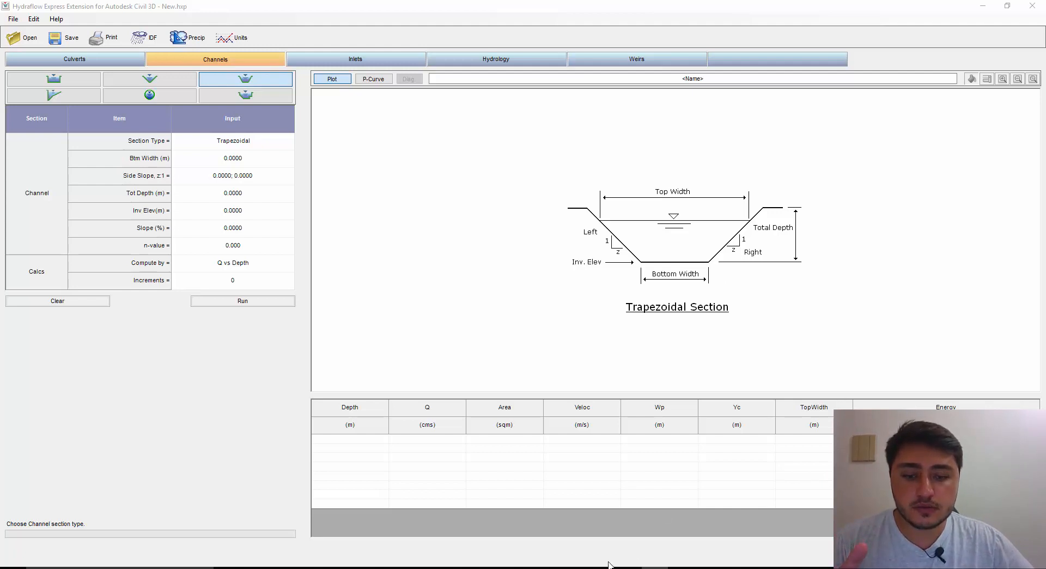
# Switch to Civil 3D and launch the Hydraflow Express extension from its design analysis tools.
pyautogui.click(548, 567)
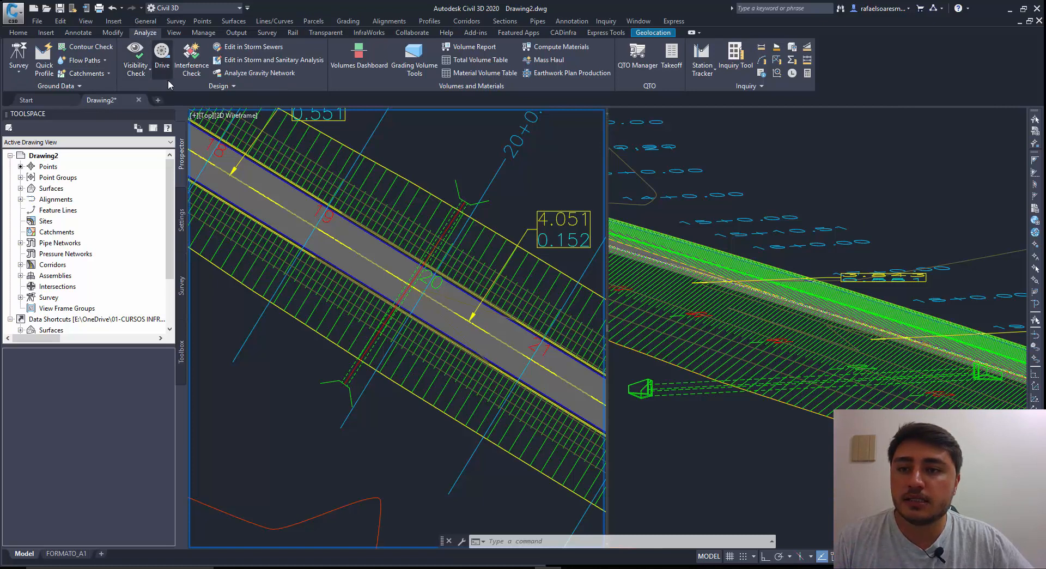
pyautogui.click(226, 87)
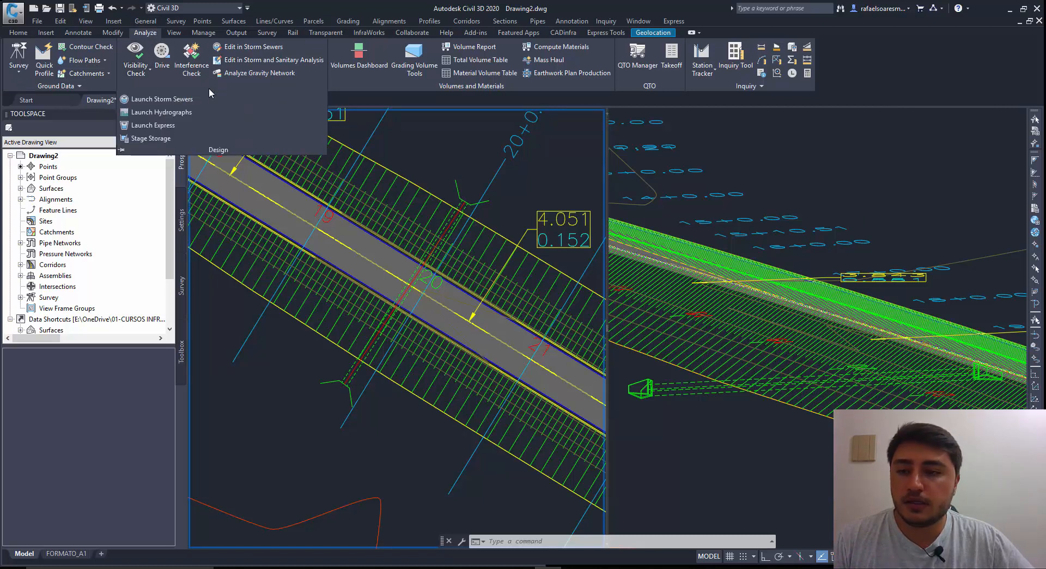
pyautogui.click(165, 126)
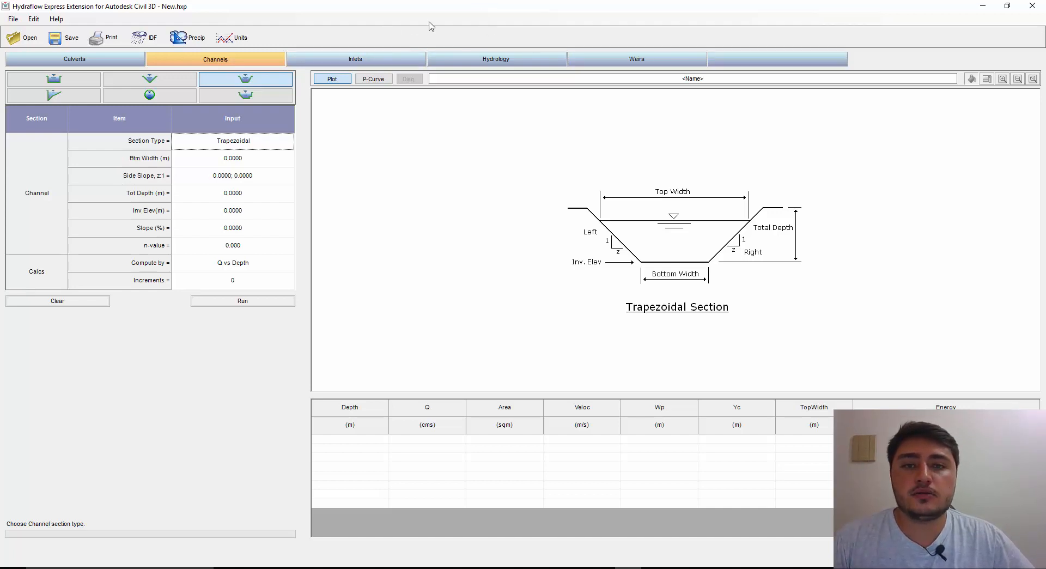
# Look over the Hydrology and Weirs calculators and return to the Channels calculator.
pyautogui.click(482, 60)
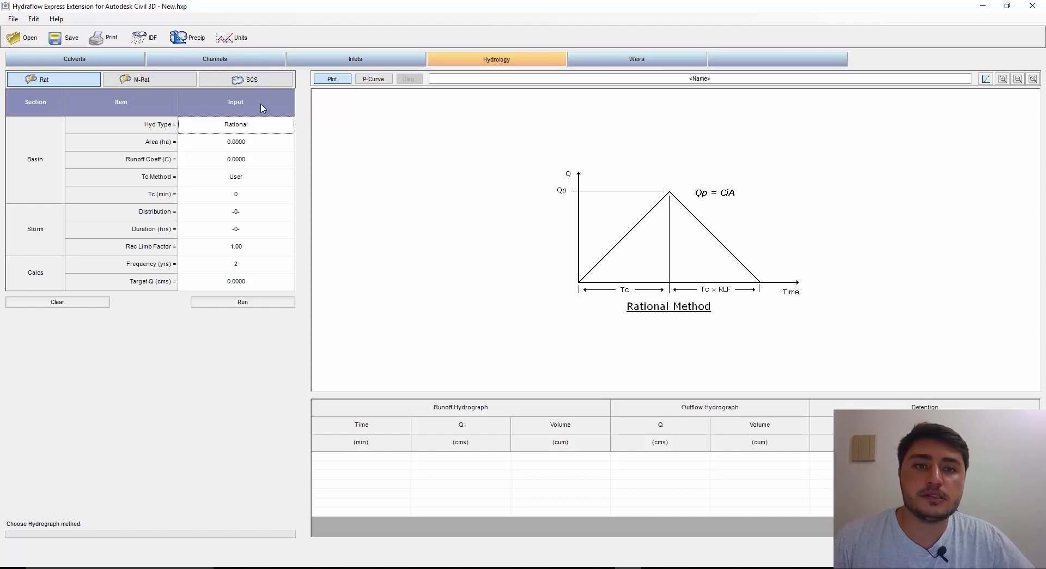
pyautogui.click(660, 60)
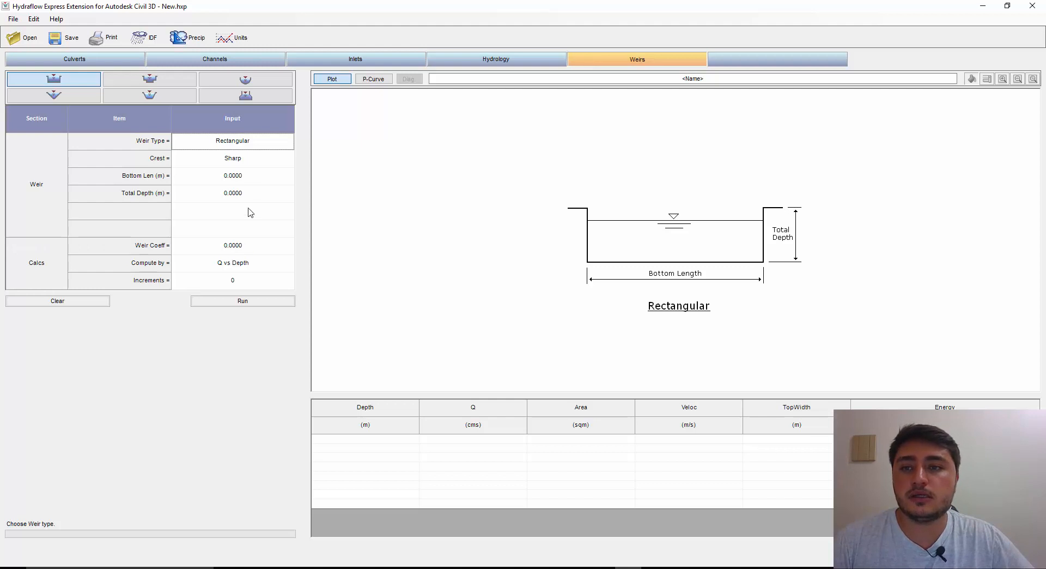
pyautogui.click(188, 60)
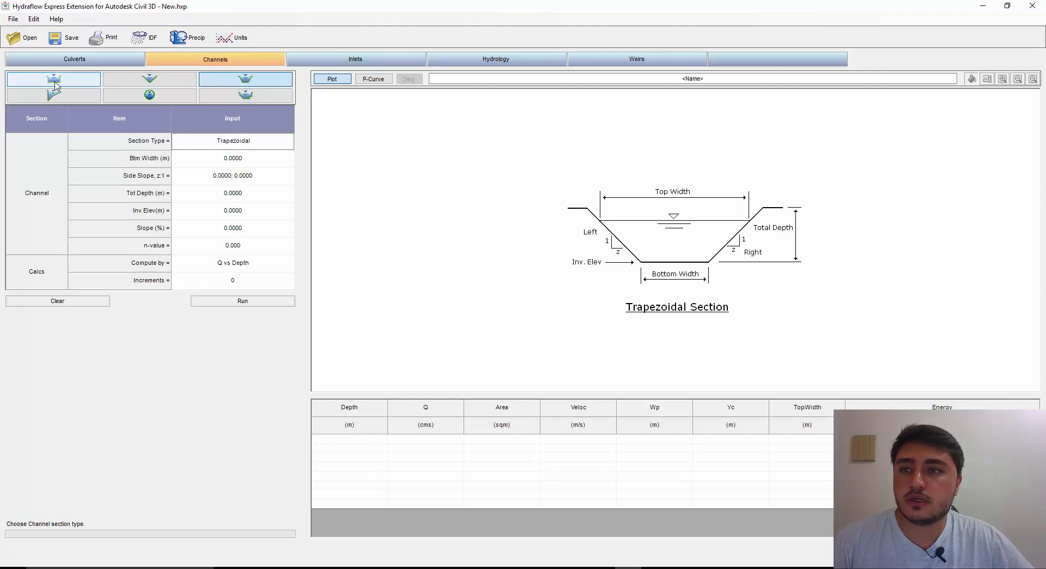
# Preview the rectangular, triangular, trapezoidal, gutter, circular and user-defined channel section types.
pyautogui.click(79, 80)
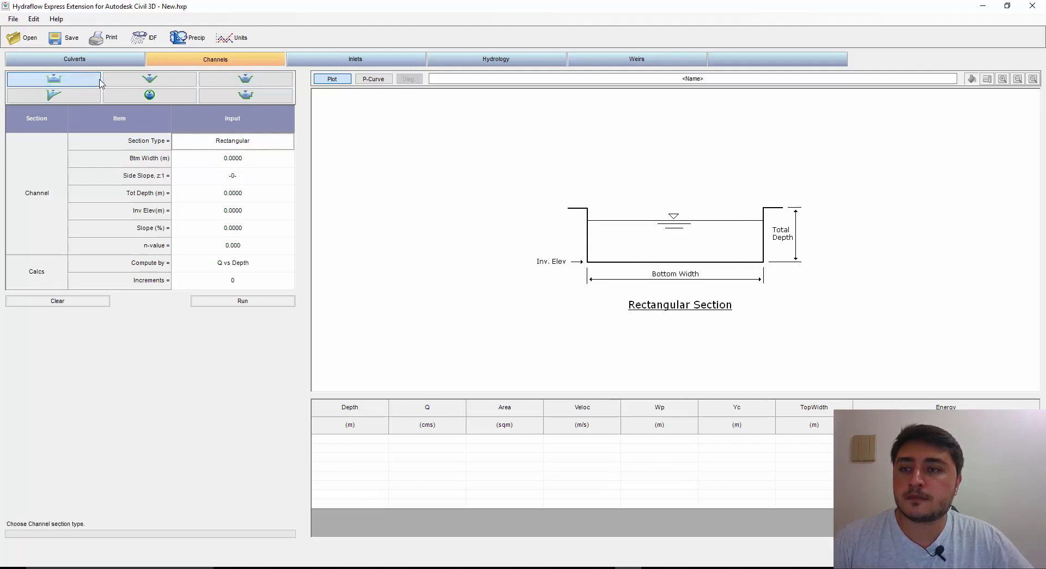
pyautogui.click(140, 83)
pyautogui.click(242, 81)
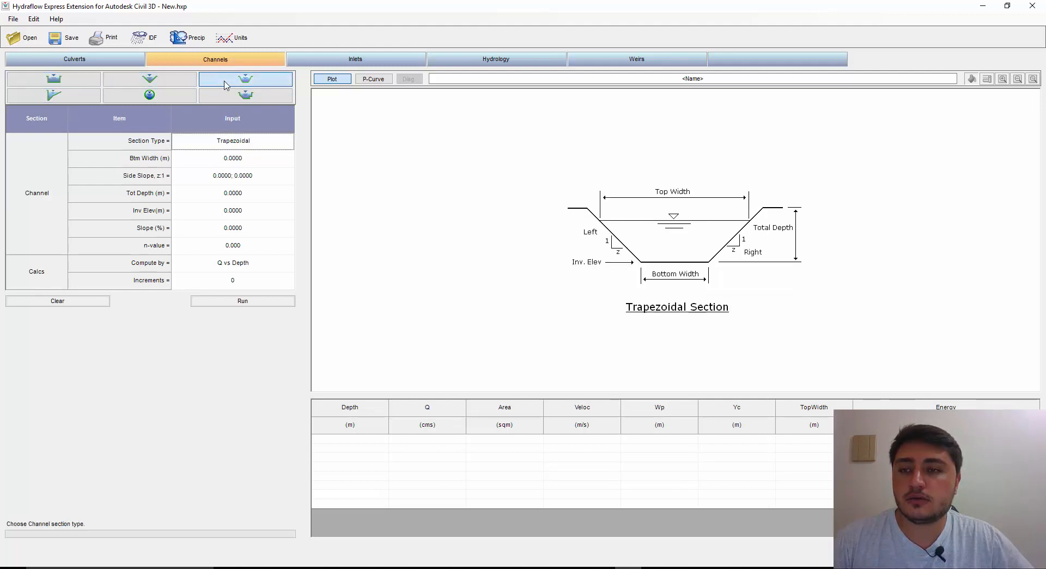
pyautogui.click(67, 99)
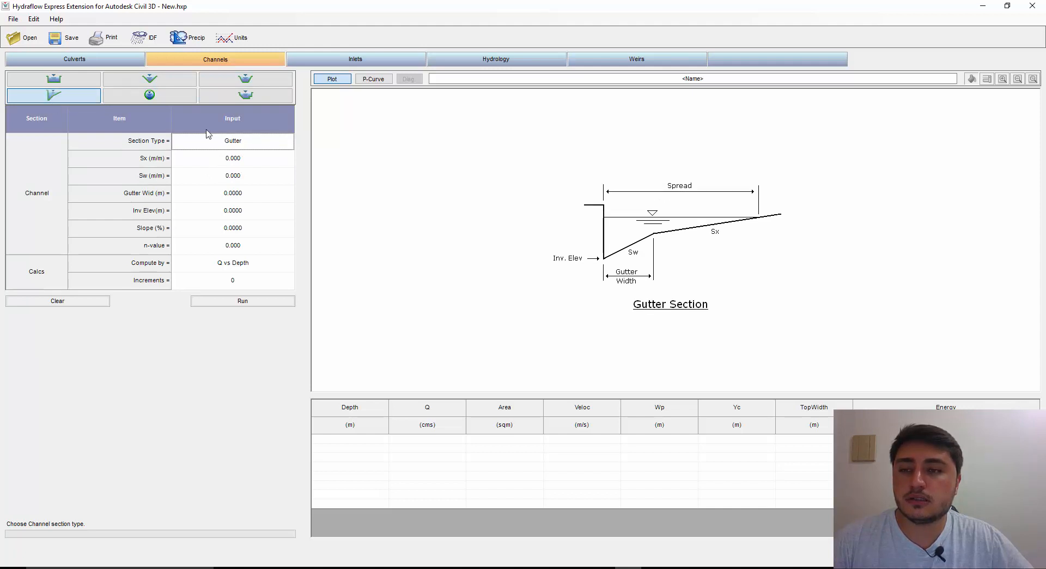
pyautogui.click(178, 96)
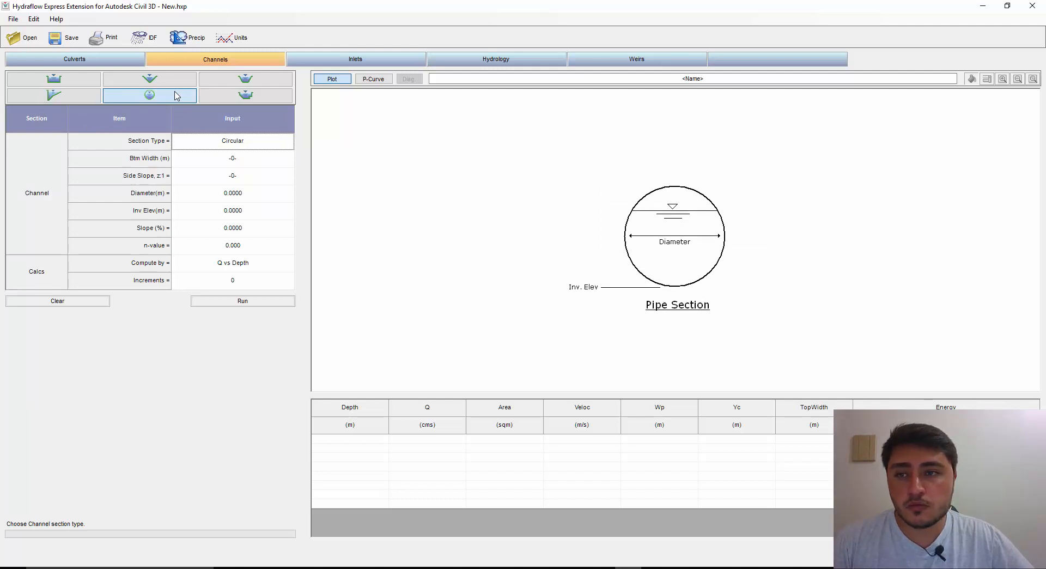
pyautogui.click(228, 101)
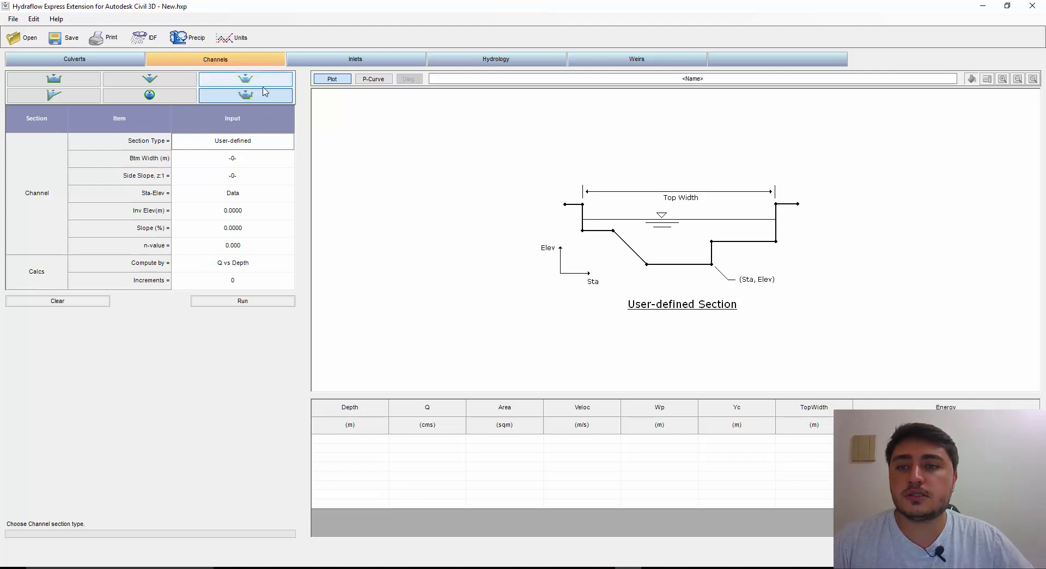
# Choose the trapezoidal channel section and set its bottom width to 1 m.
pyautogui.click(248, 79)
pyautogui.click(245, 157)
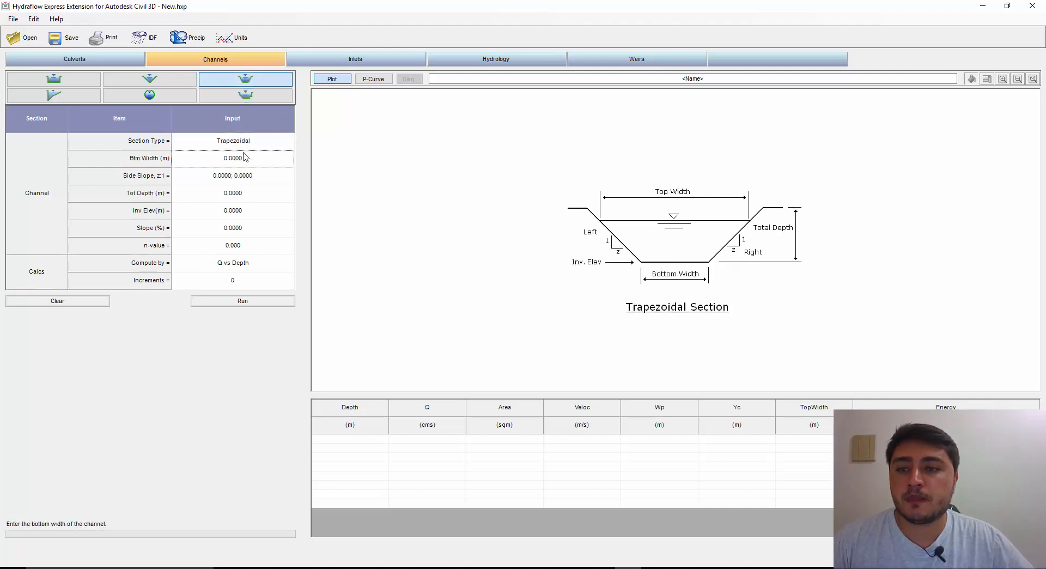
pyautogui.click(247, 163)
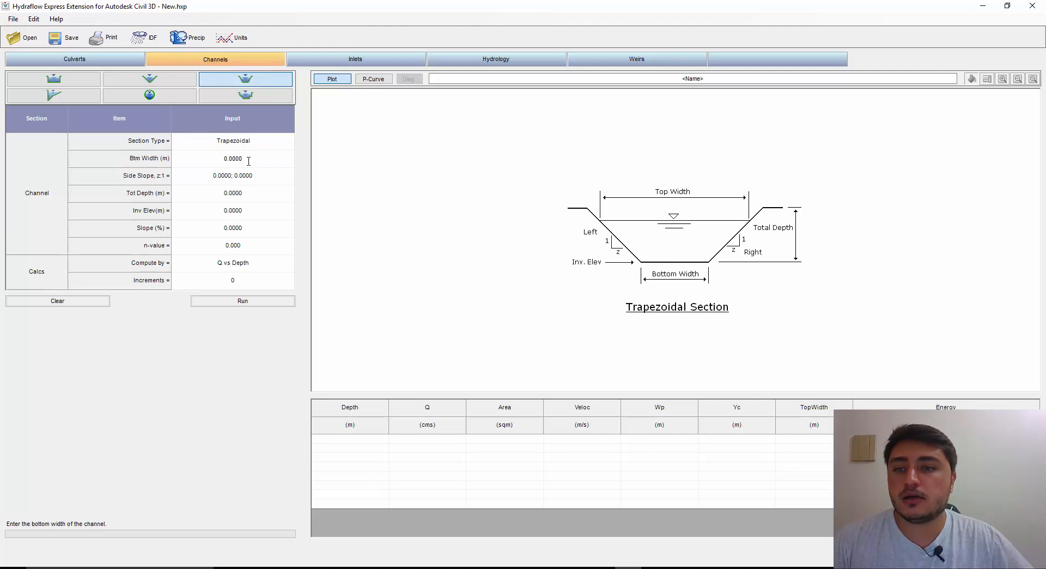
pyautogui.doubleClick(249, 161)
pyautogui.write('1')
pyautogui.press('Return')
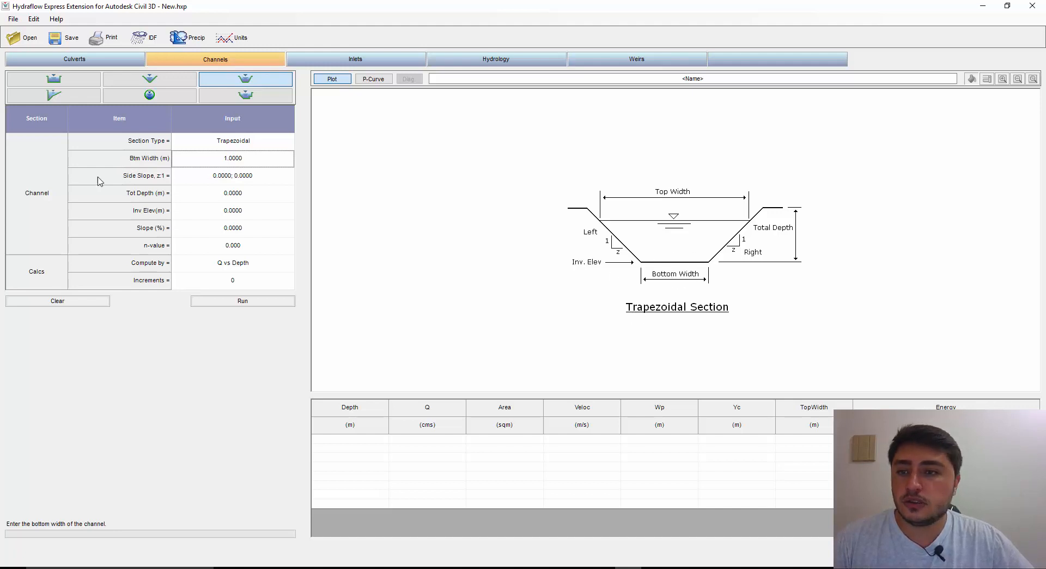
# Set the left and right side slopes of the trapezoidal channel to 1; 1.
pyautogui.click(180, 179)
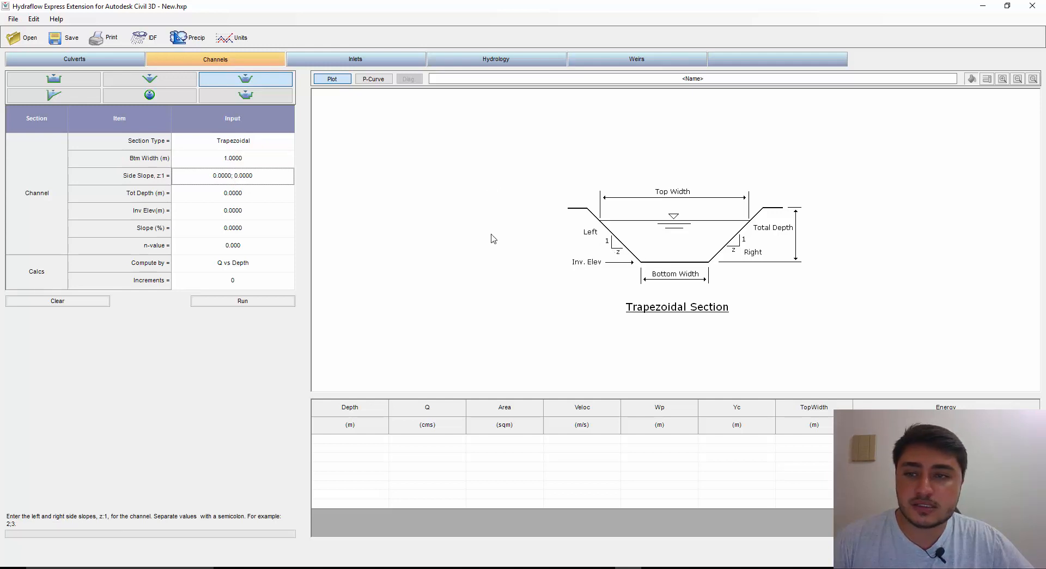
pyautogui.click(220, 175)
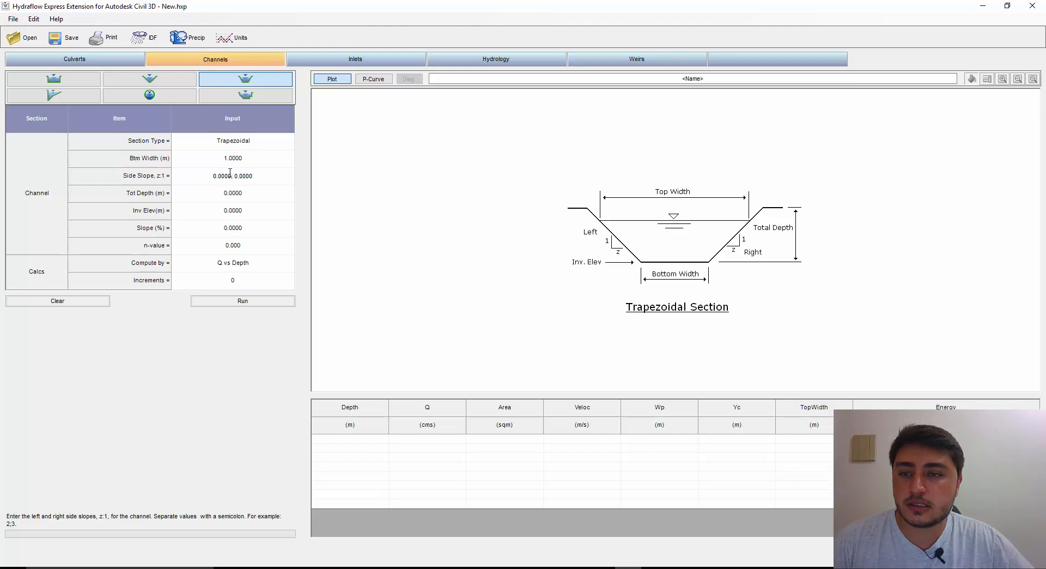
pyautogui.moveTo(231, 176)
pyautogui.mouseDown()
pyautogui.moveTo(212, 175)
pyautogui.moveTo(251, 179)
pyautogui.mouseUp()
pyautogui.write('1.0; ')
pyautogui.write('1; 1')
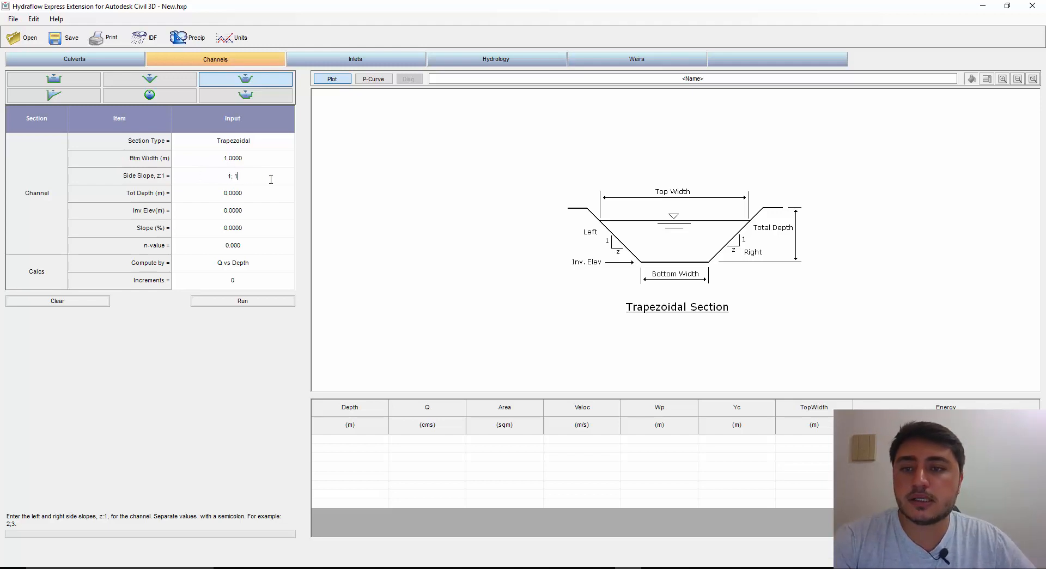
# Set the channel's total depth to 2 m and its invert elevation to 20 m.
pyautogui.click(262, 197)
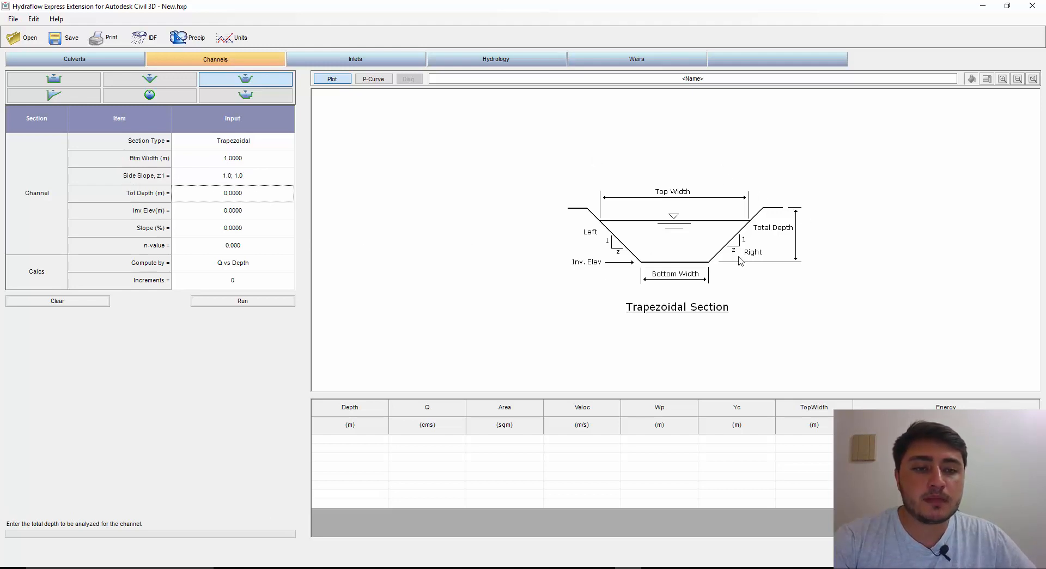
pyautogui.click(245, 195)
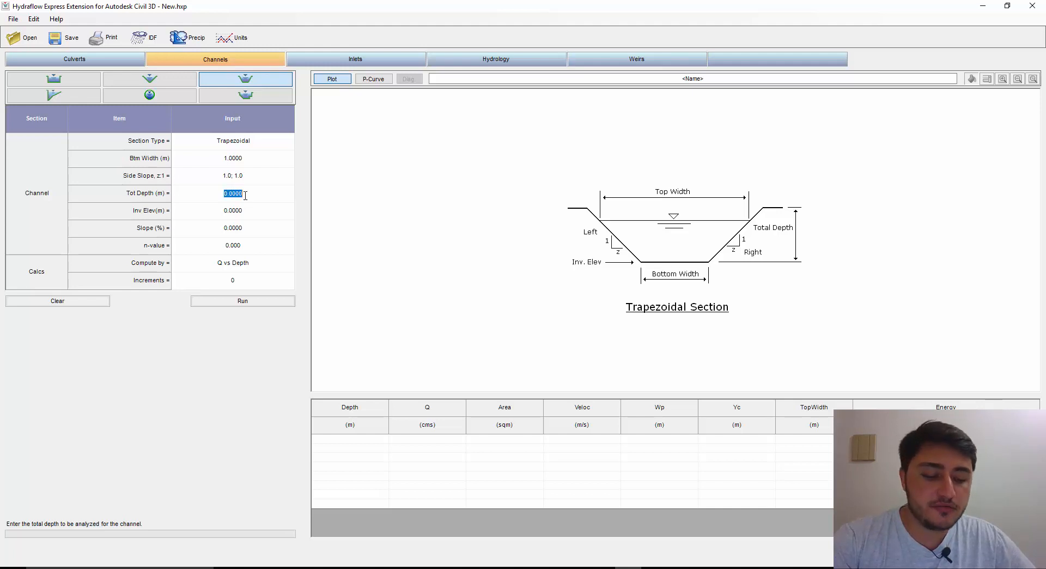
pyautogui.write('2')
pyautogui.click(251, 215)
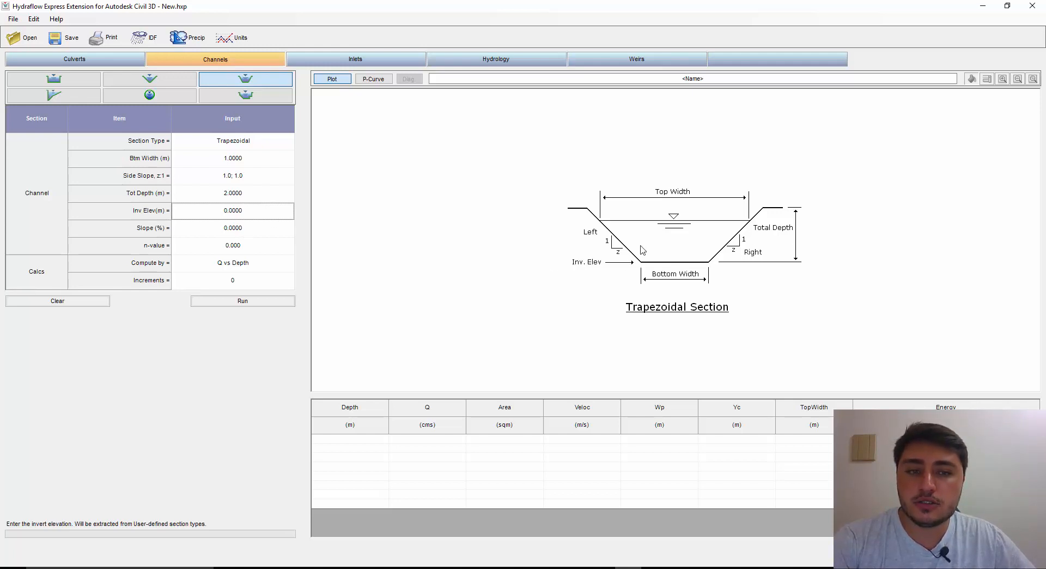
pyautogui.click(264, 216)
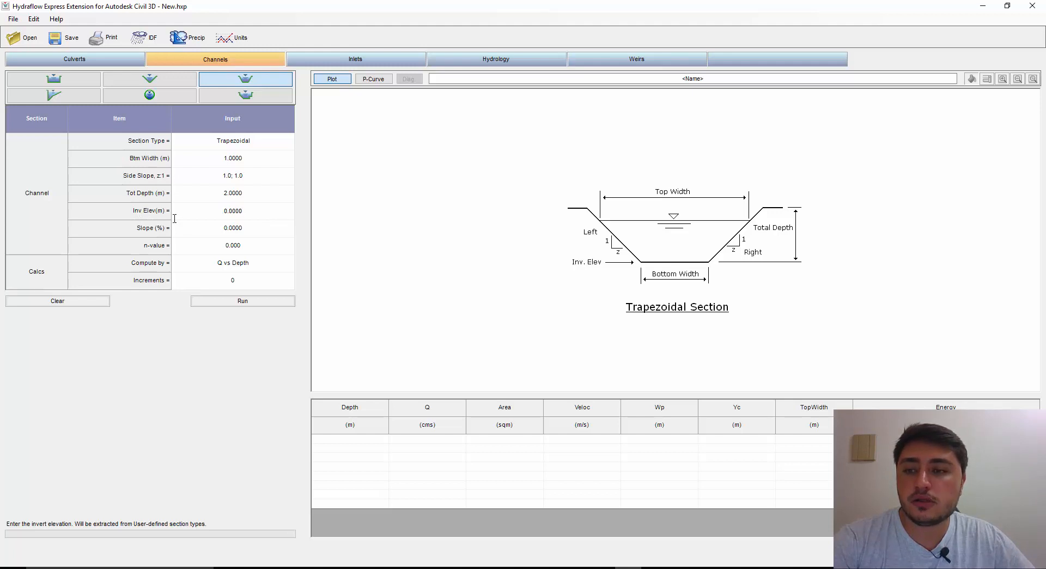
pyautogui.moveTo(247, 217); pyautogui.dragTo(220, 212)
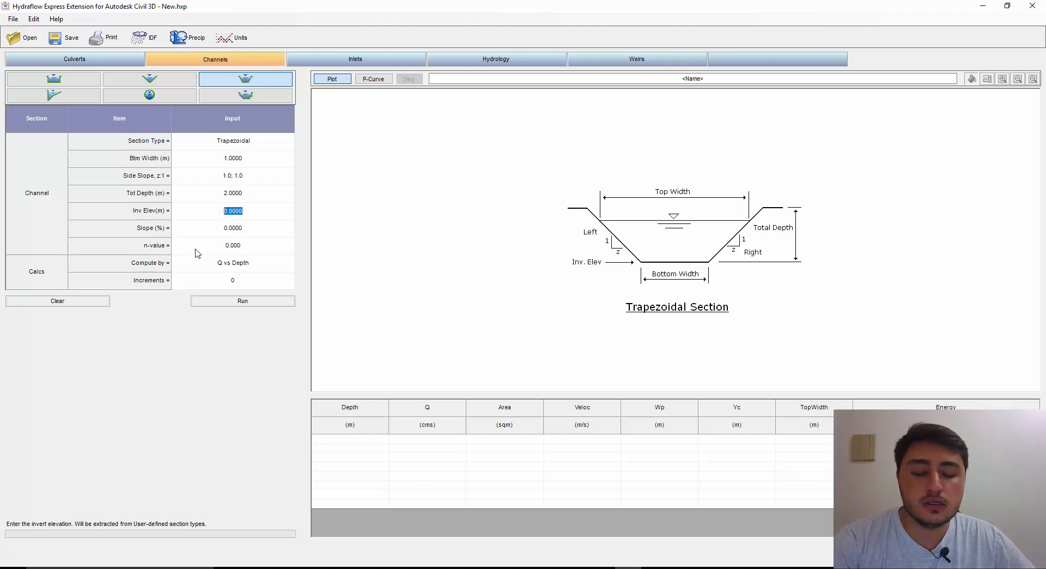
pyautogui.write('20')
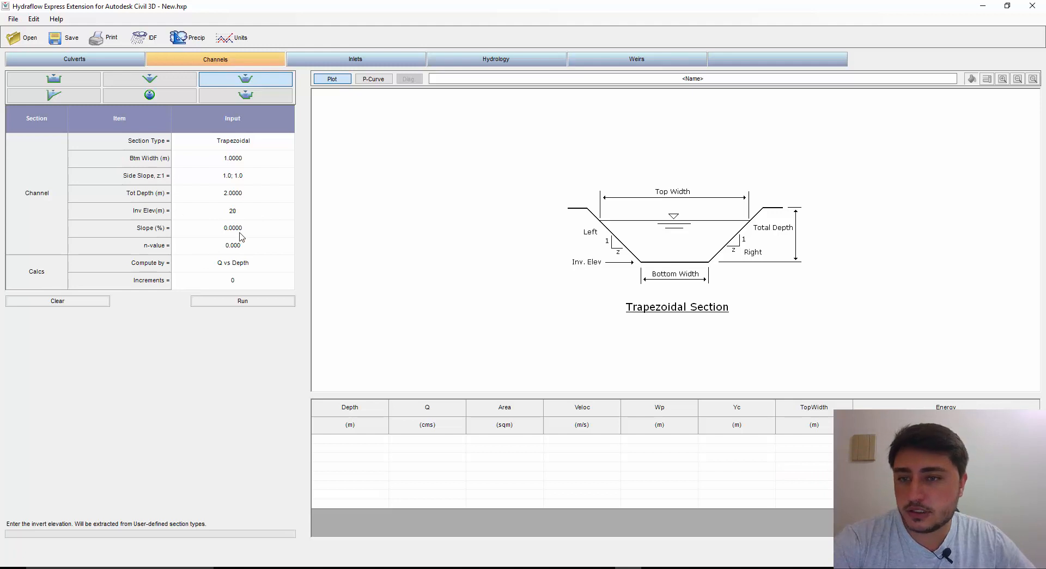
# Set the longitudinal slope of the channel to 0.3 %.
pyautogui.click(239, 234)
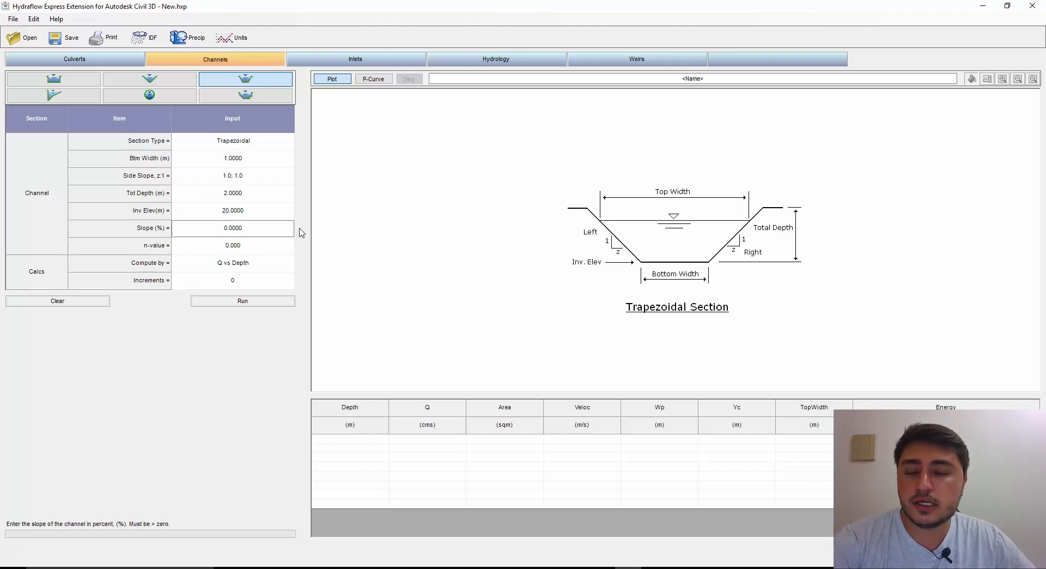
pyautogui.doubleClick(243, 235)
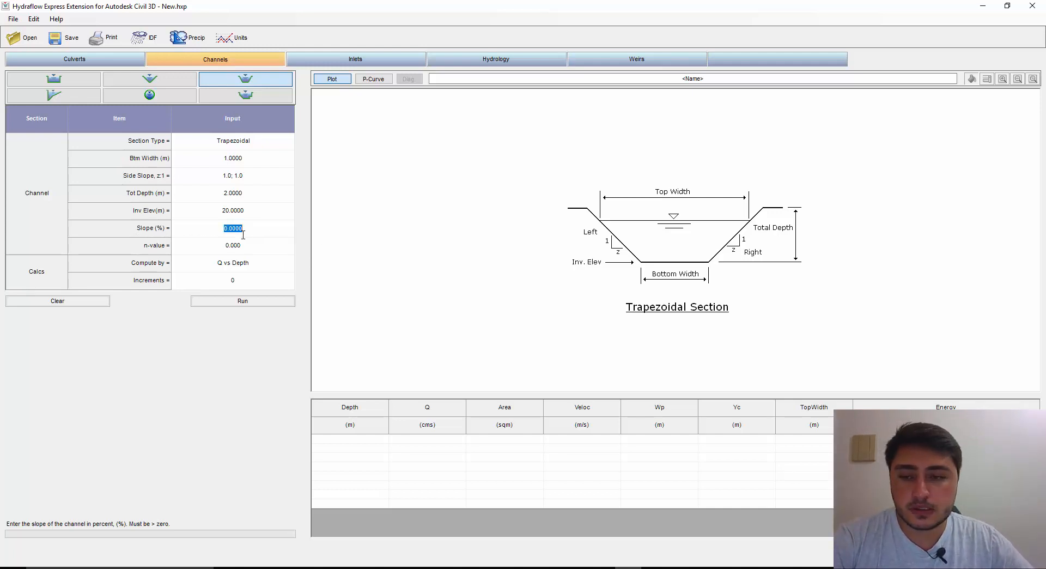
pyautogui.write('0.3')
pyautogui.press('Return')
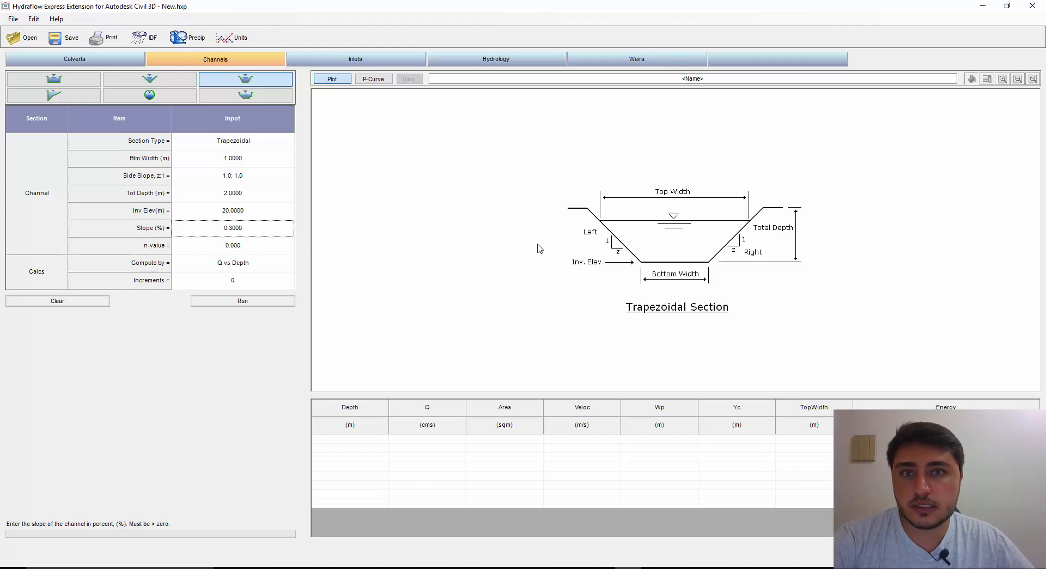
# Set the channel's Manning roughness coefficient (n-value) to 0.013.
pyautogui.click(265, 245)
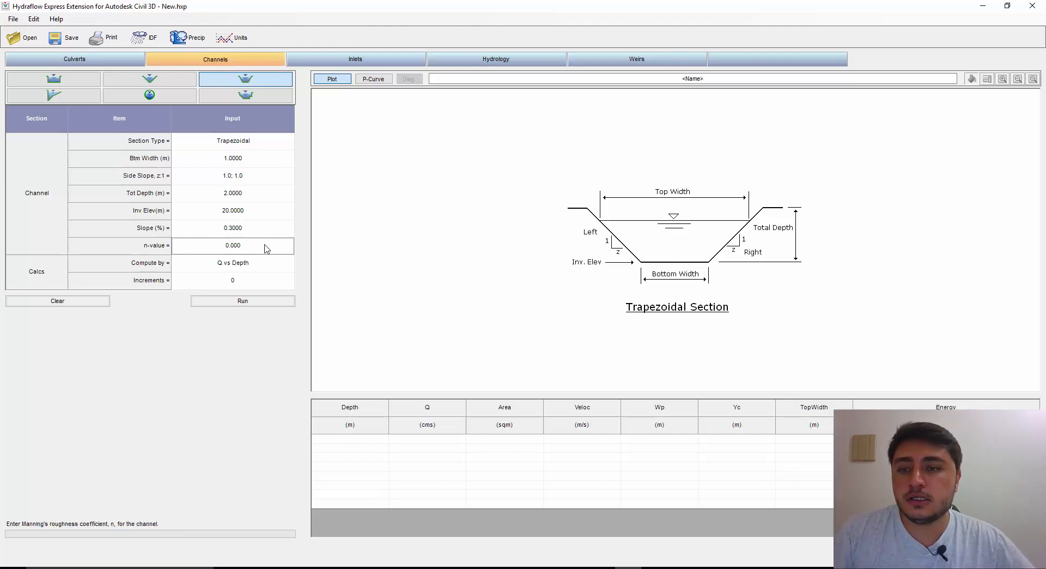
pyautogui.click(268, 245)
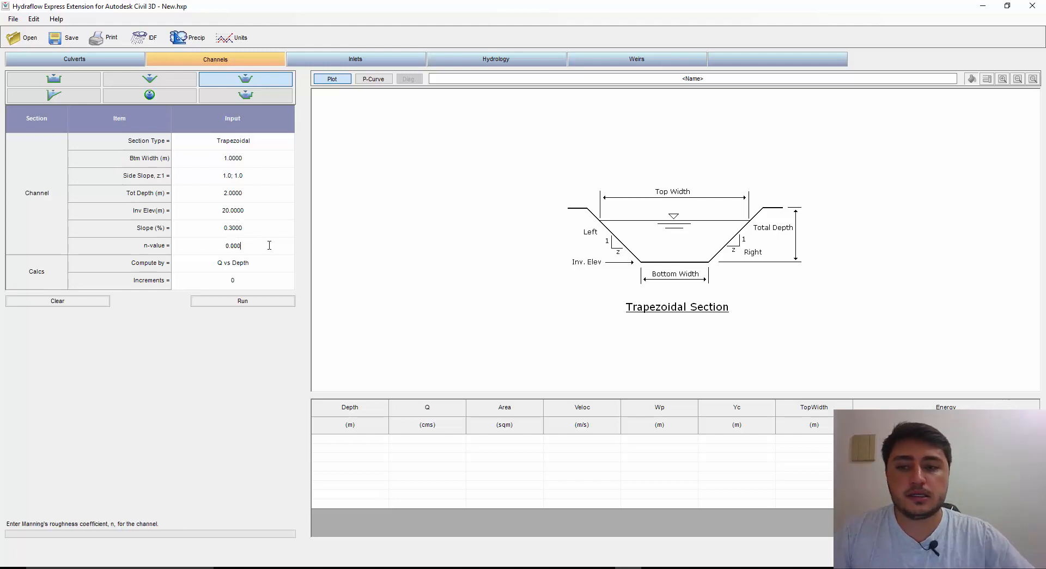
pyautogui.press('BackSpace')
pyautogui.press('BackSpace')
pyautogui.press('BackSpace')
pyautogui.write('0')
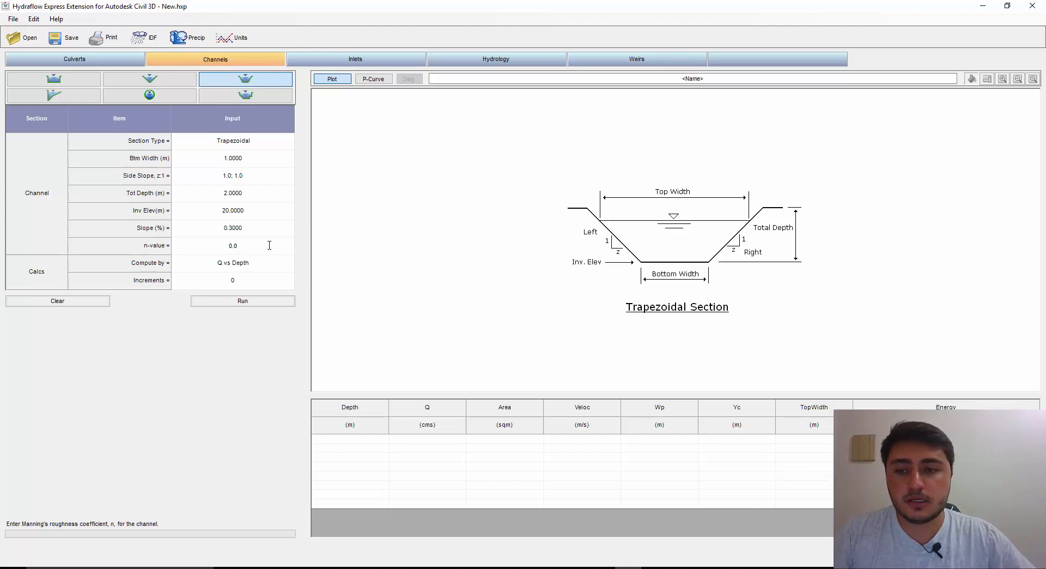
pyautogui.write('13')
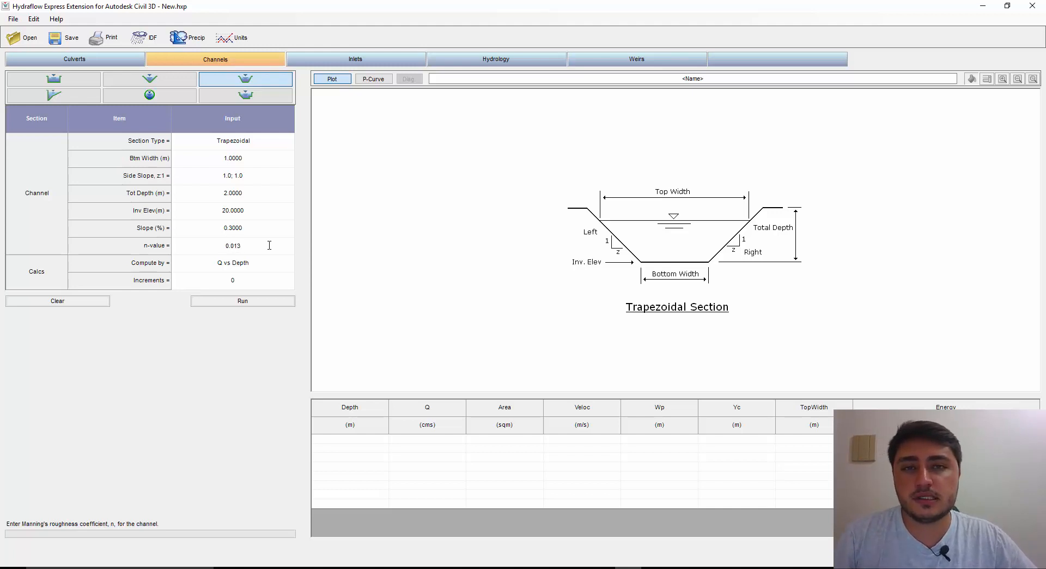
pyautogui.press('Return')
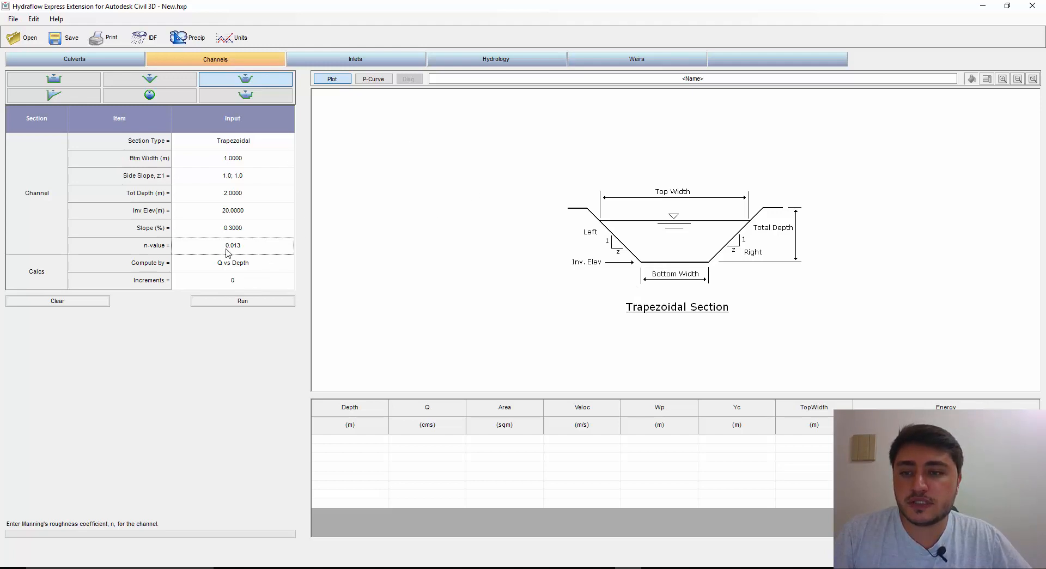
pyautogui.click(263, 269)
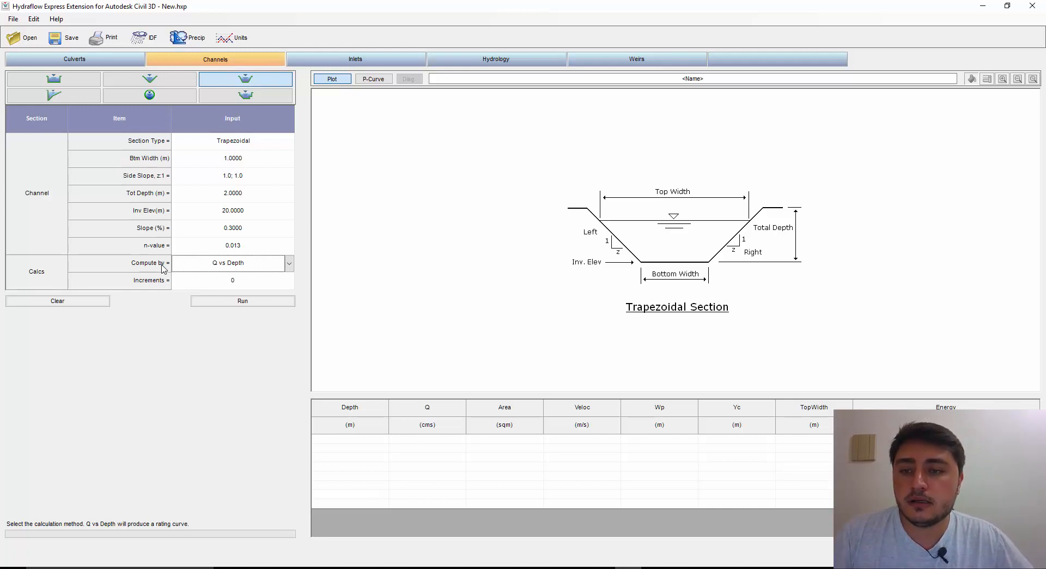
pyautogui.click(289, 264)
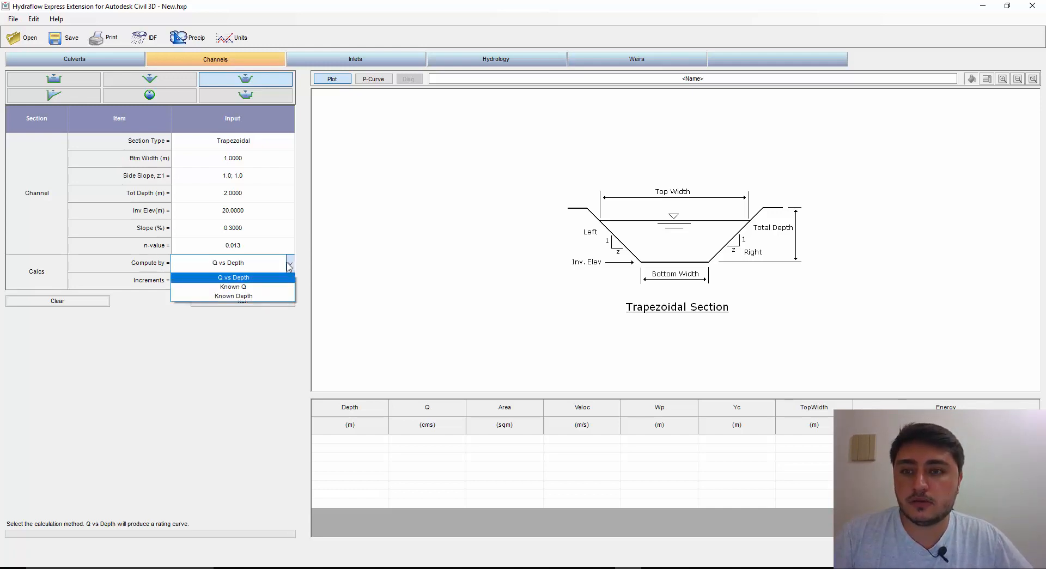
pyautogui.click(244, 364)
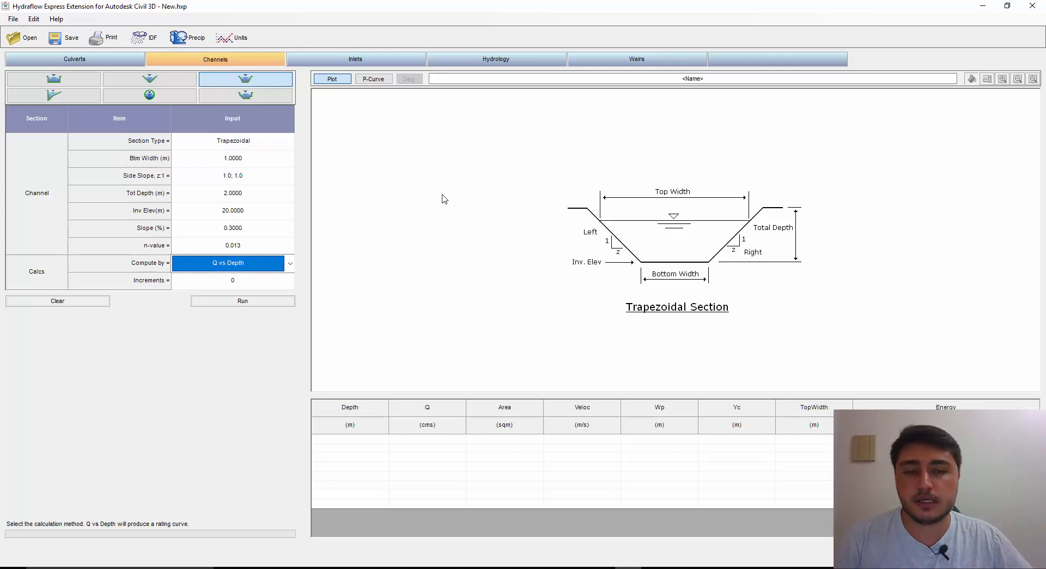
pyautogui.click(290, 264)
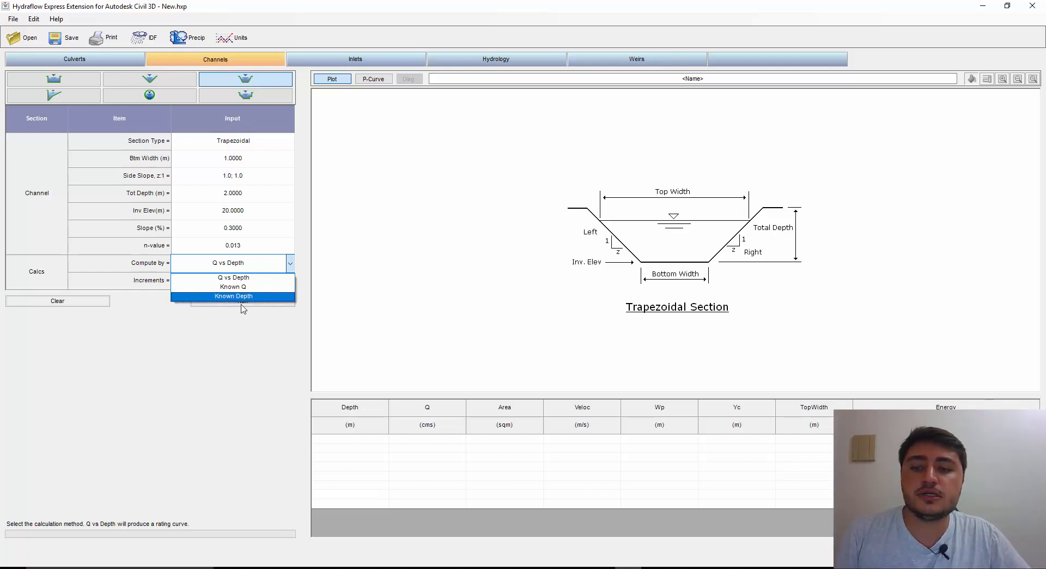
pyautogui.click(225, 329)
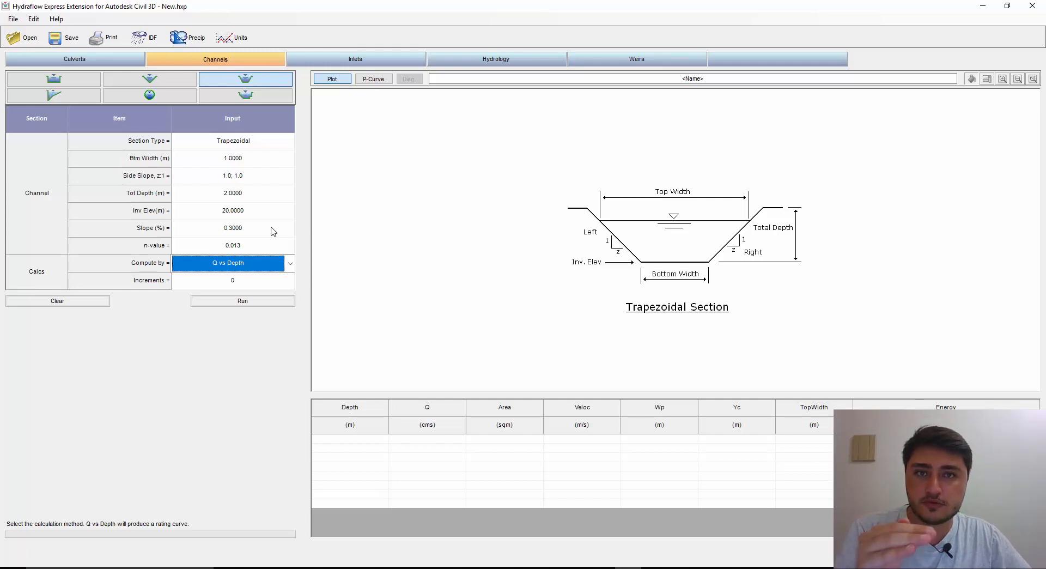
# Set the Q vs Depth calculation of the trapezoidal channel to 5 increments and run it.
pyautogui.click(270, 283)
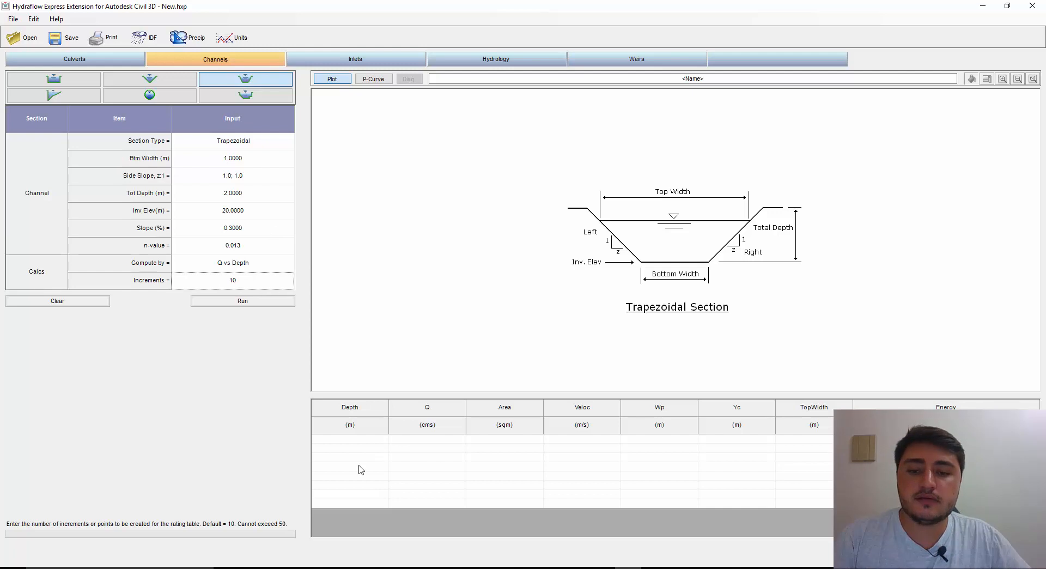
pyautogui.click(392, 457)
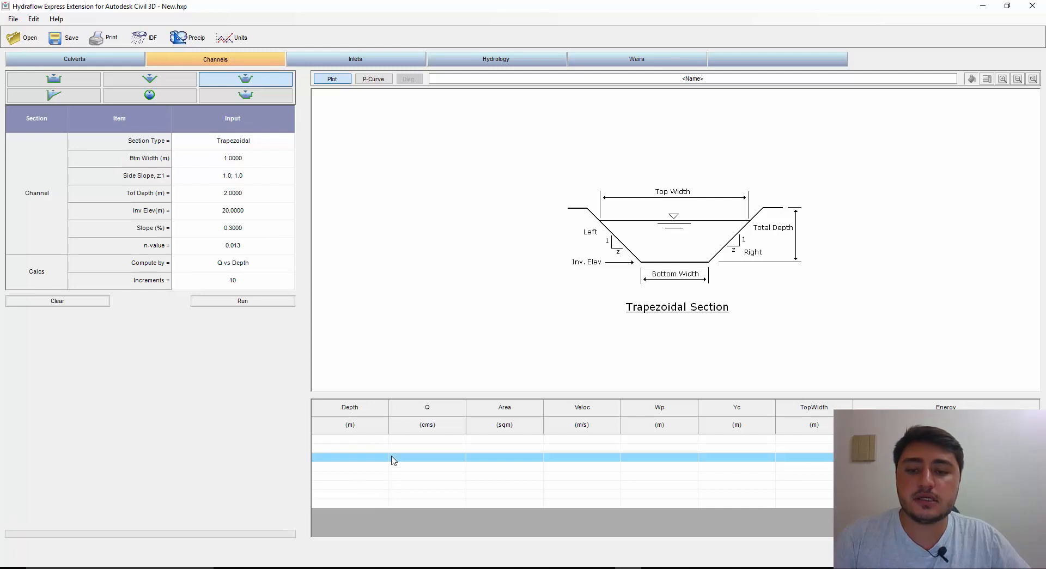
pyautogui.click(264, 287)
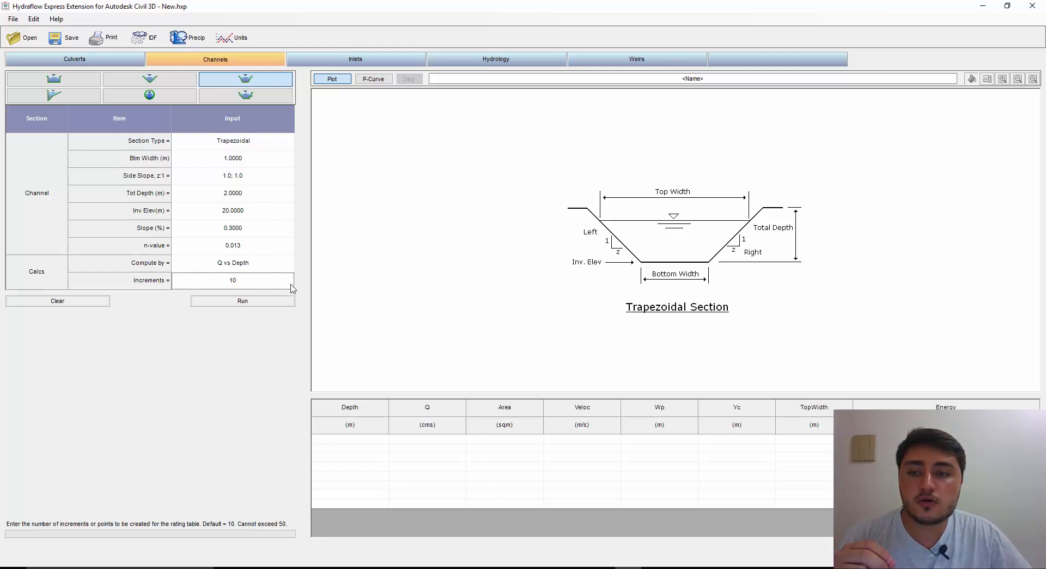
pyautogui.click(249, 280)
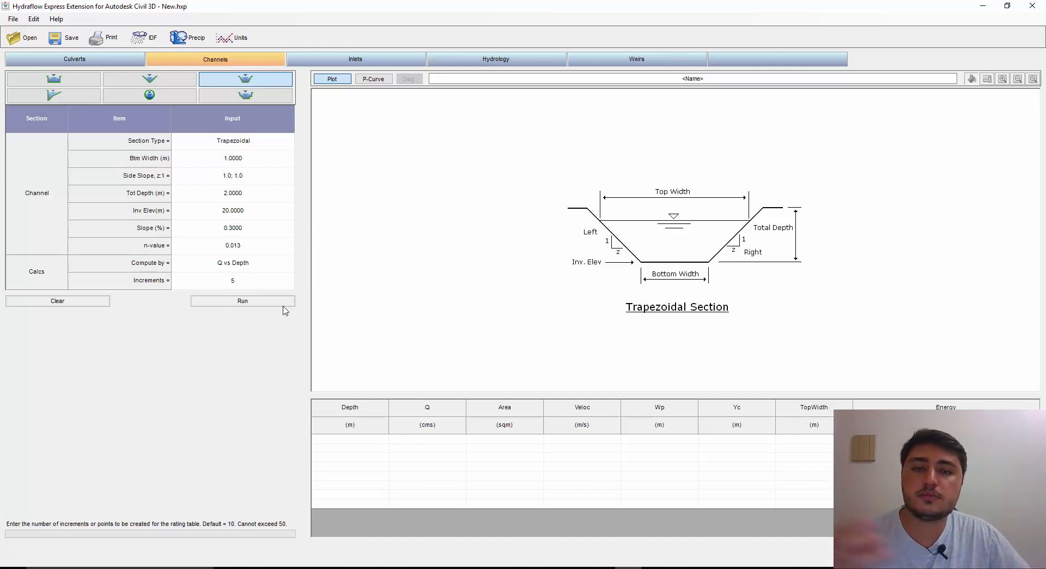
pyautogui.write('5')
pyautogui.click(279, 266)
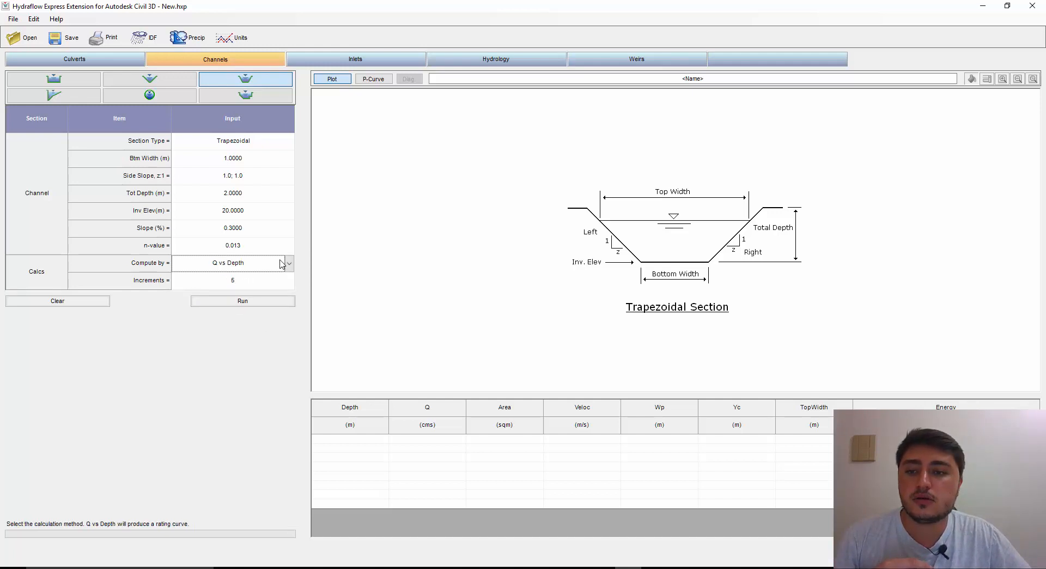
pyautogui.click(258, 303)
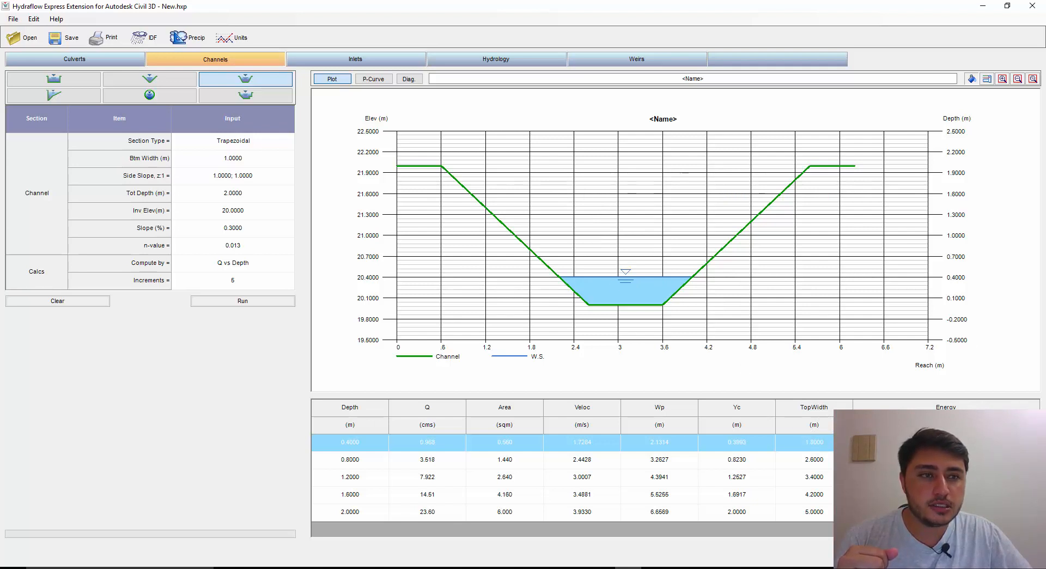
# Show the energy grade line on the section plot and examine the plotted water level for each computed depth in the rating table.
pyautogui.click(987, 79)
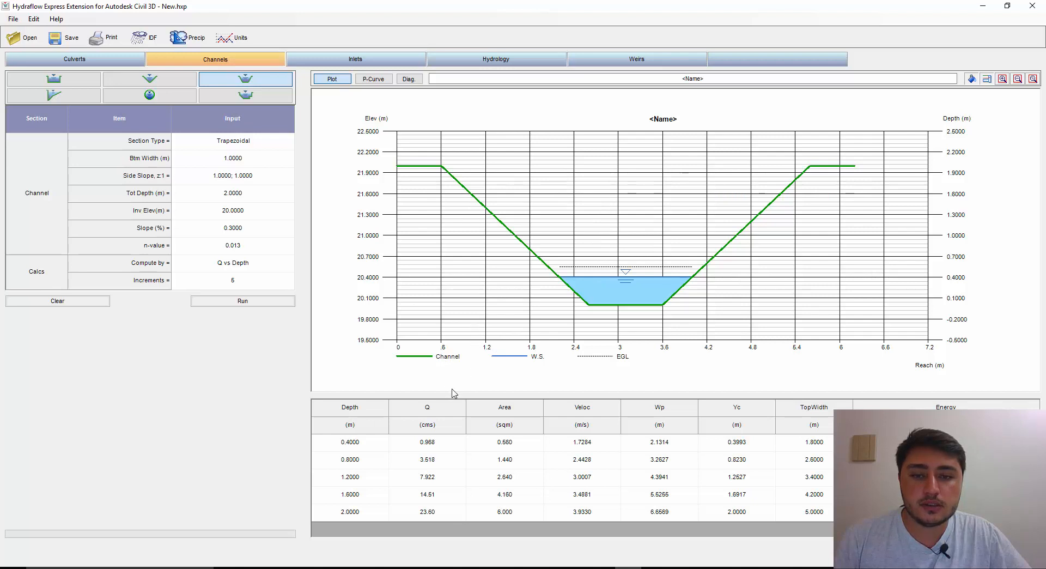
pyautogui.click(393, 498)
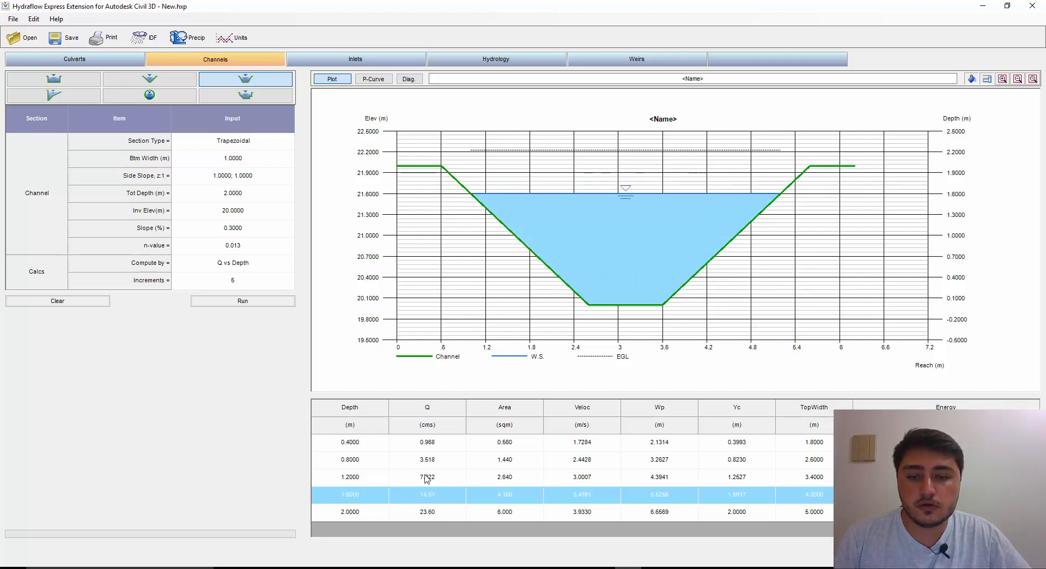
pyautogui.click(392, 466)
pyautogui.click(398, 447)
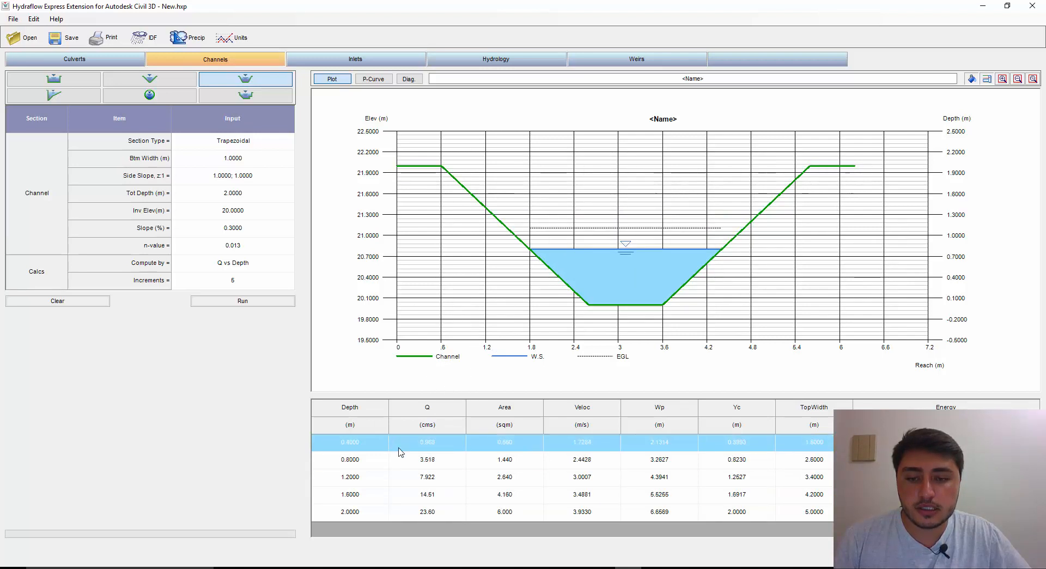
pyautogui.click(402, 460)
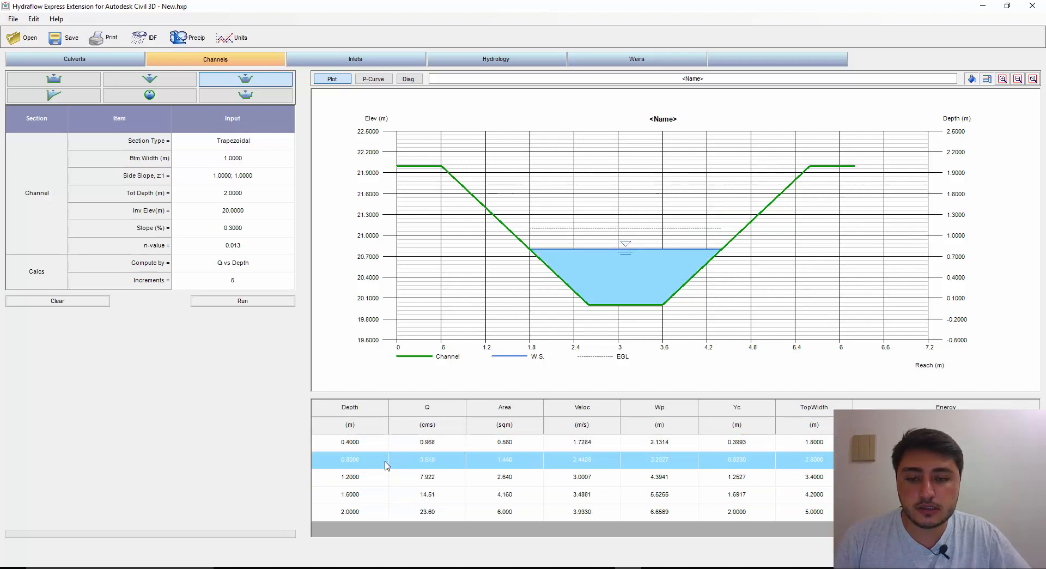
pyautogui.click(363, 450)
pyautogui.click(368, 464)
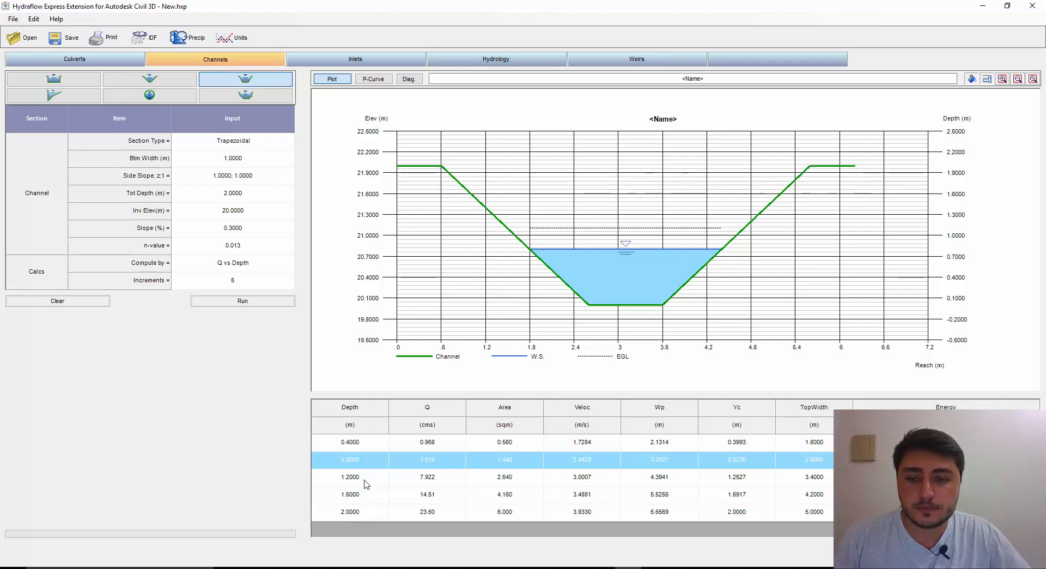
pyautogui.click(367, 482)
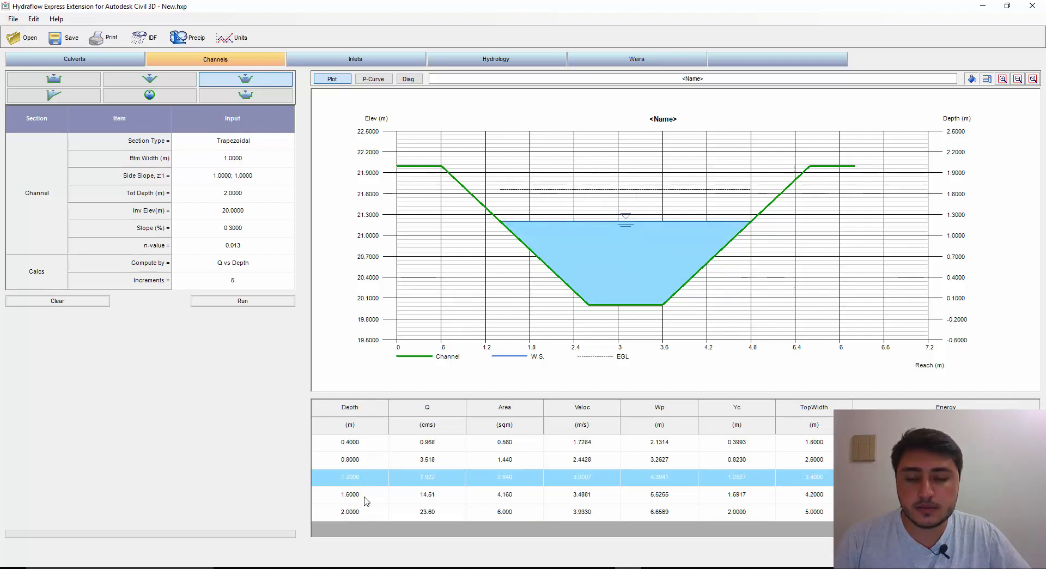
pyautogui.click(365, 498)
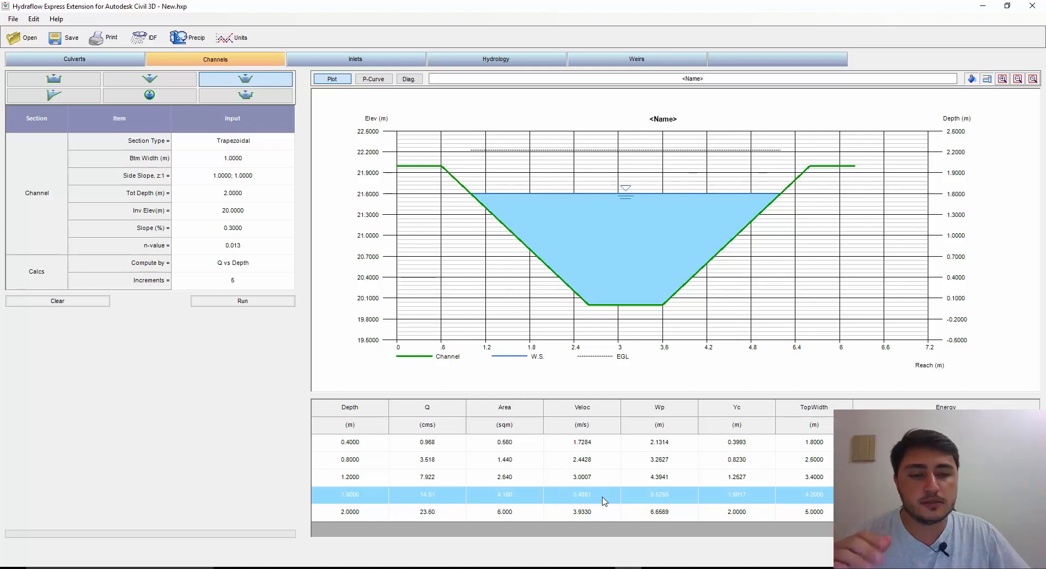
pyautogui.click(377, 512)
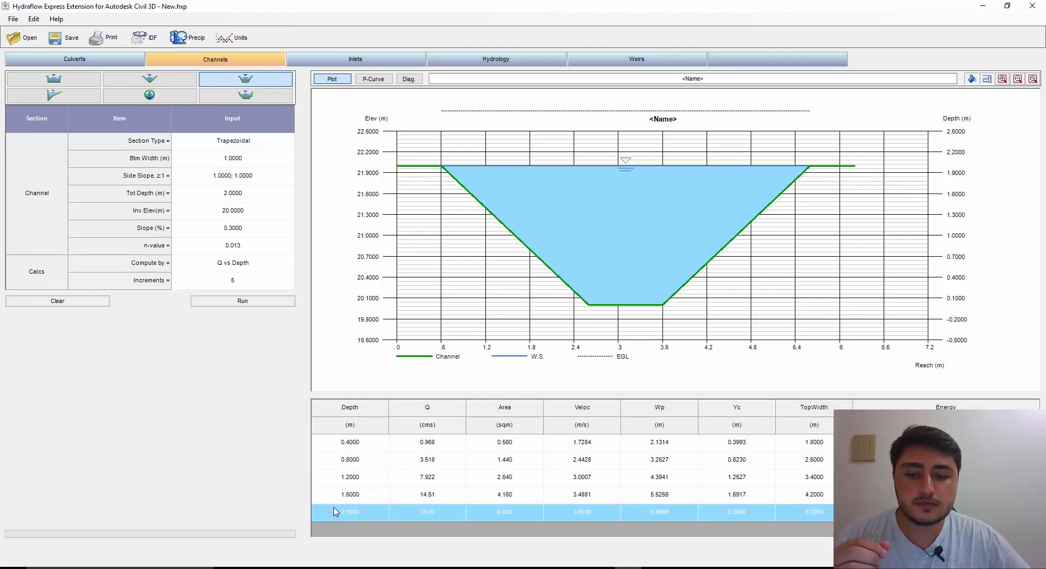
pyautogui.click(381, 497)
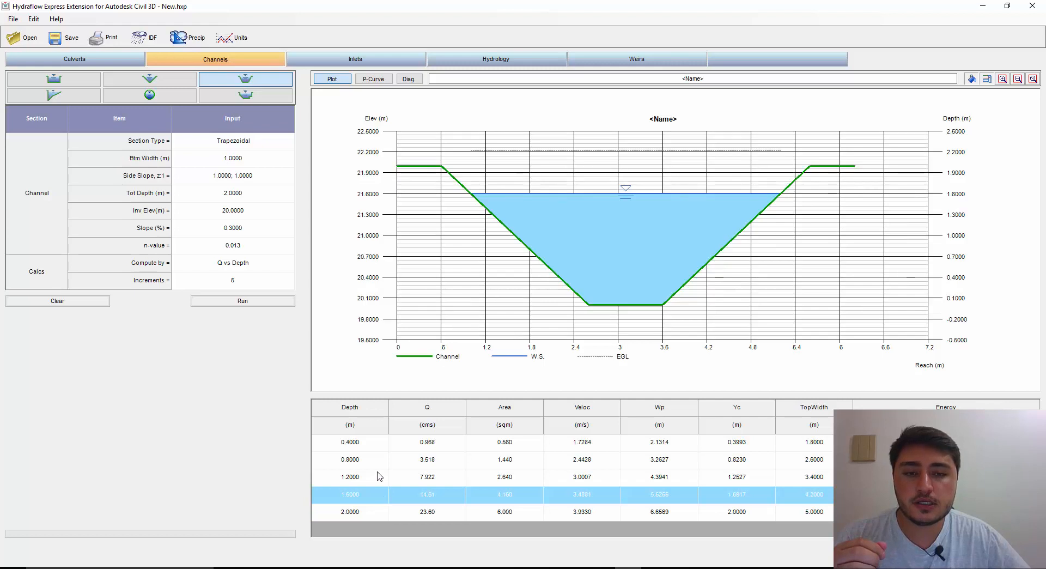
pyautogui.click(380, 476)
# Switch the calculation method to Known Q, set the flow rate to 12 cms, and run the calculation.
pyautogui.click(266, 261)
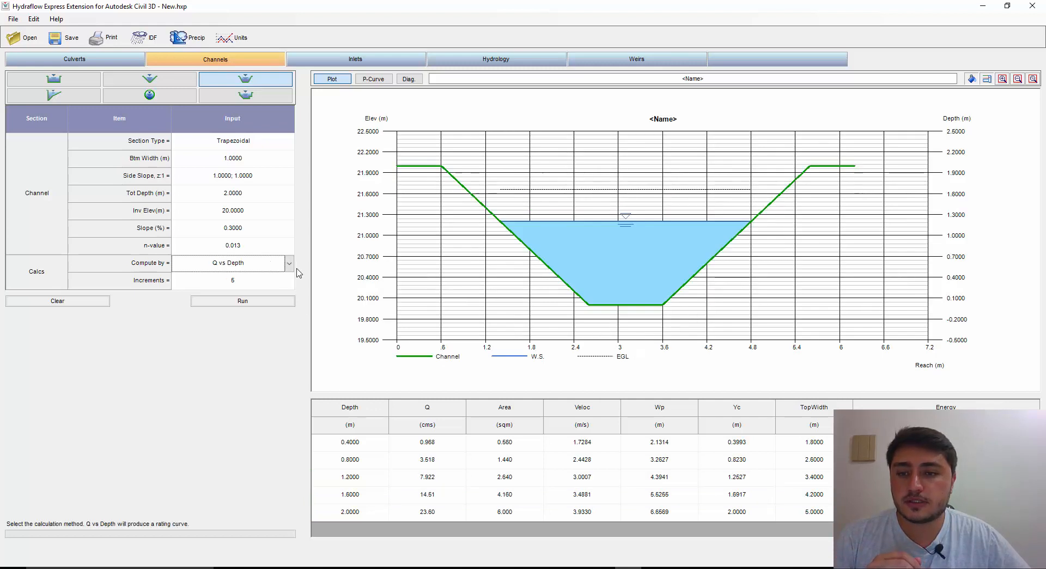
pyautogui.click(290, 263)
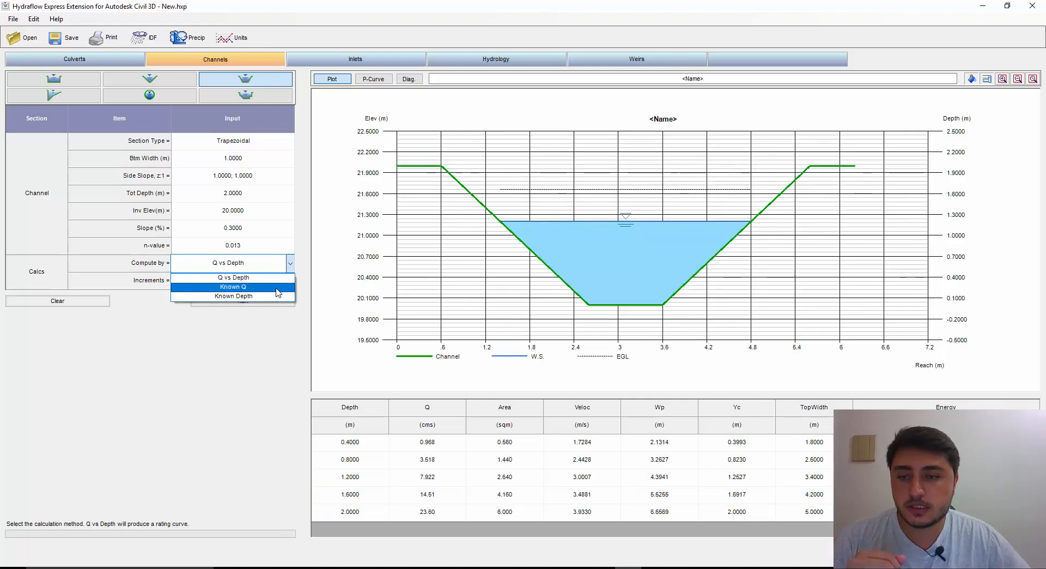
pyautogui.click(232, 287)
pyautogui.click(248, 284)
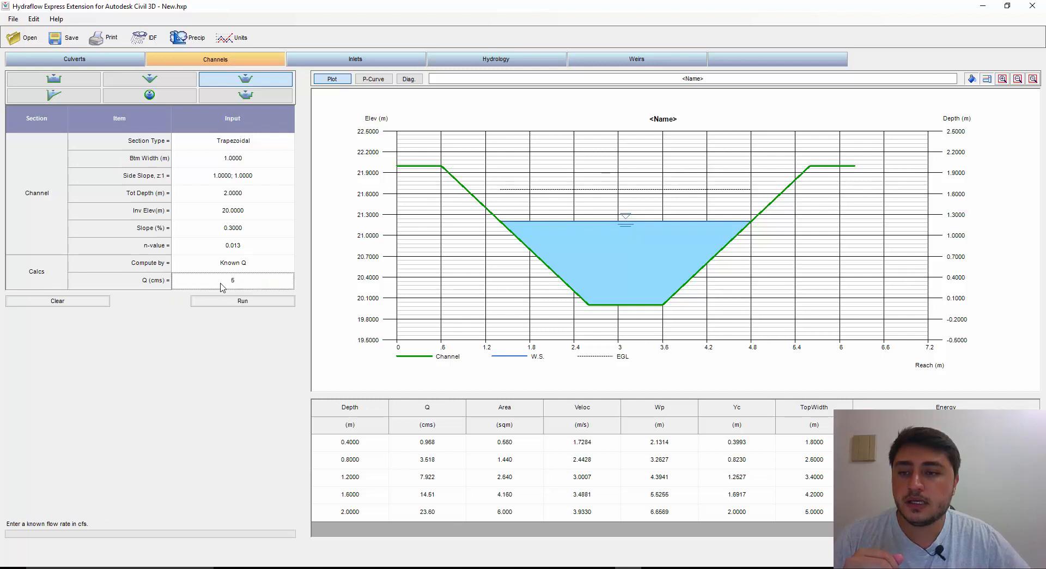
pyautogui.click(257, 283)
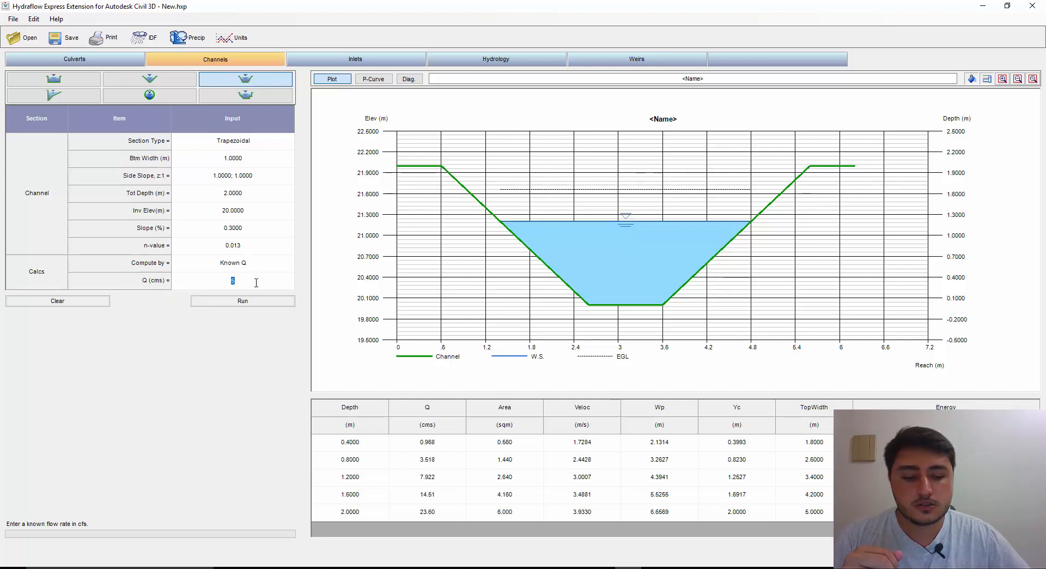
pyautogui.write('12')
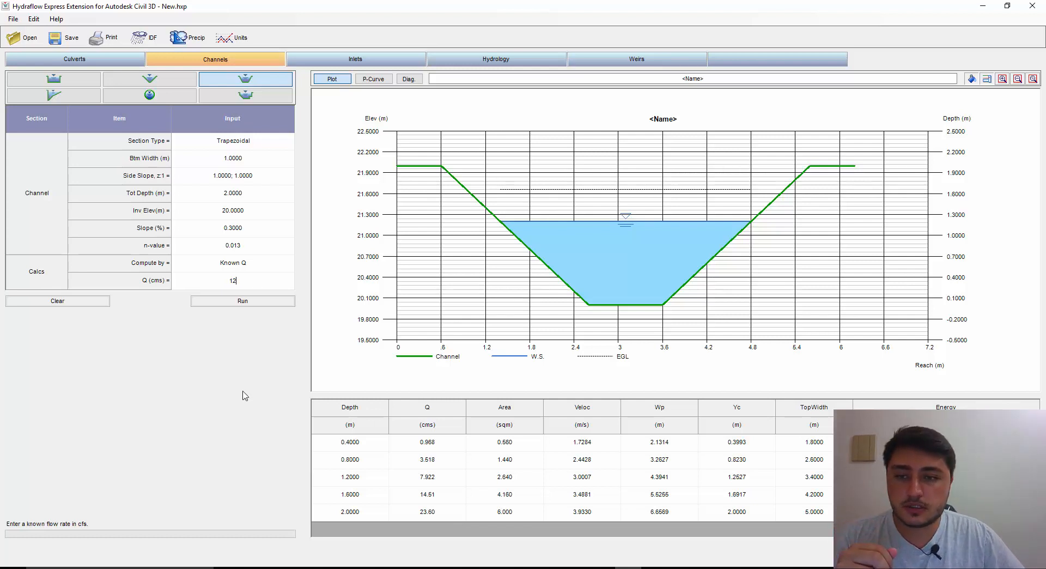
pyautogui.click(273, 300)
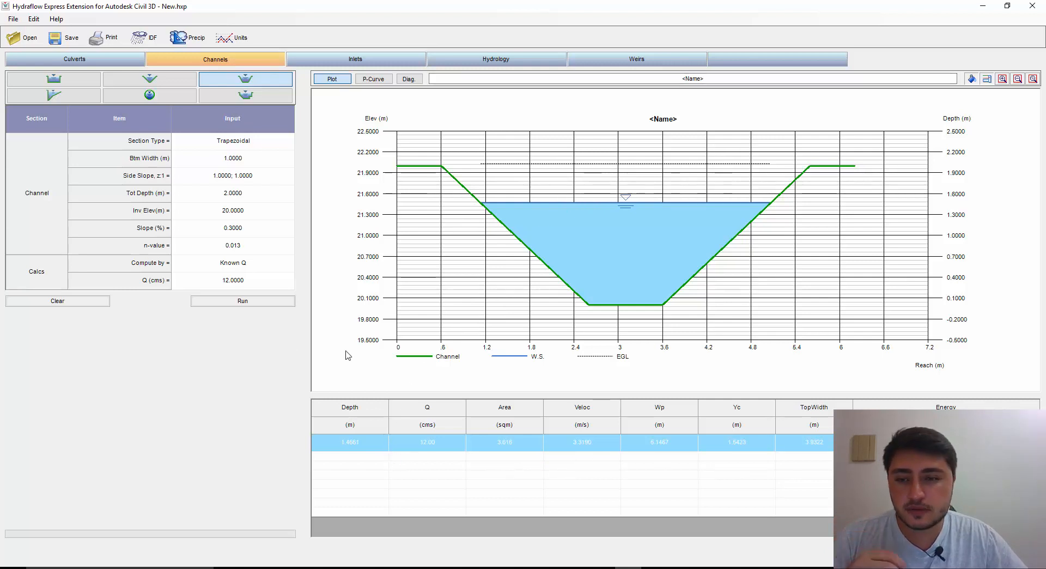
# Switch the calculation method to Known Depth, set the depth to 1.5 m, and run the calculation.
pyautogui.click(288, 279)
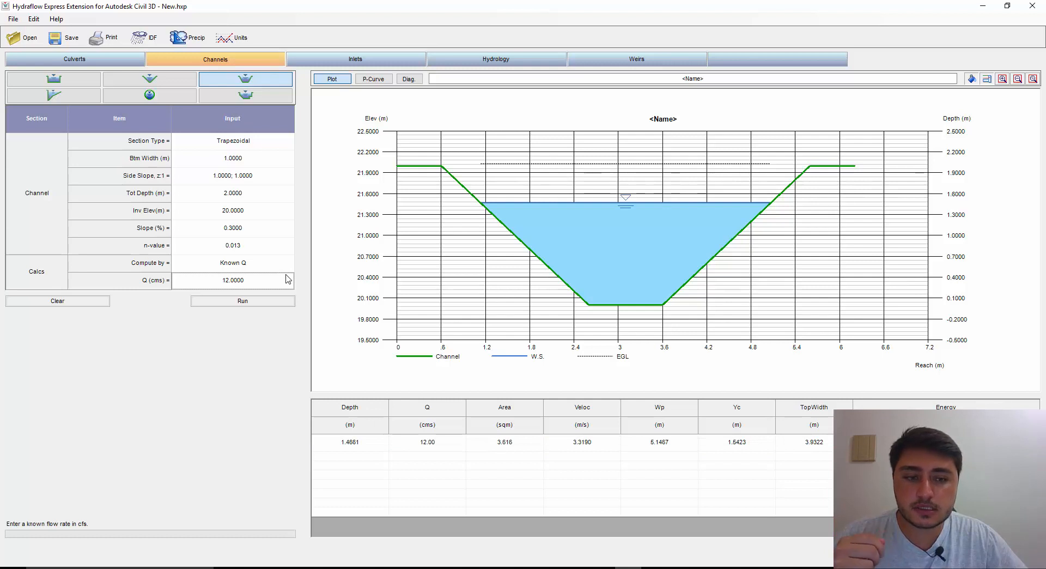
pyautogui.click(271, 265)
pyautogui.click(290, 264)
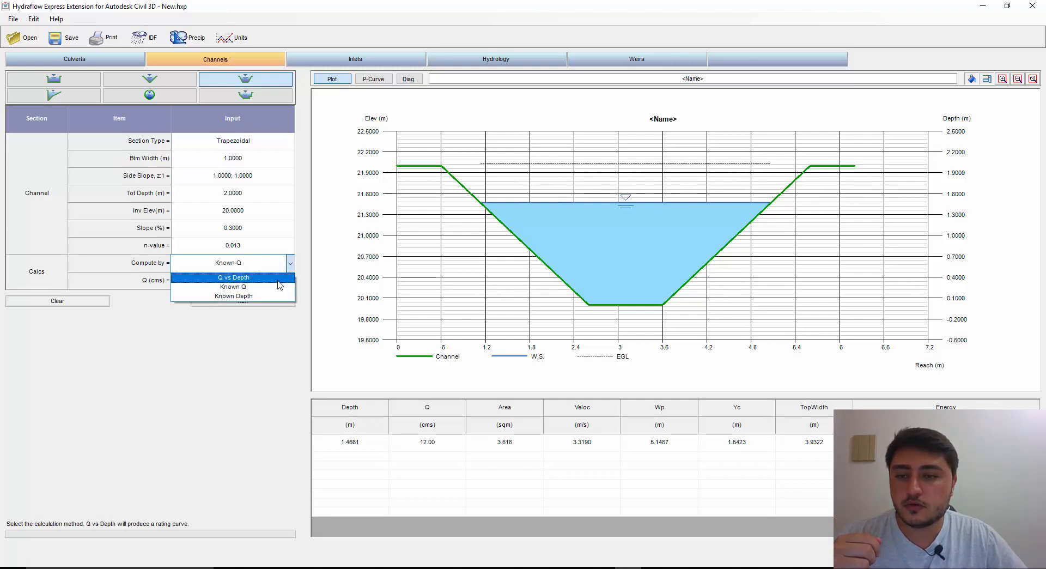
pyautogui.click(256, 296)
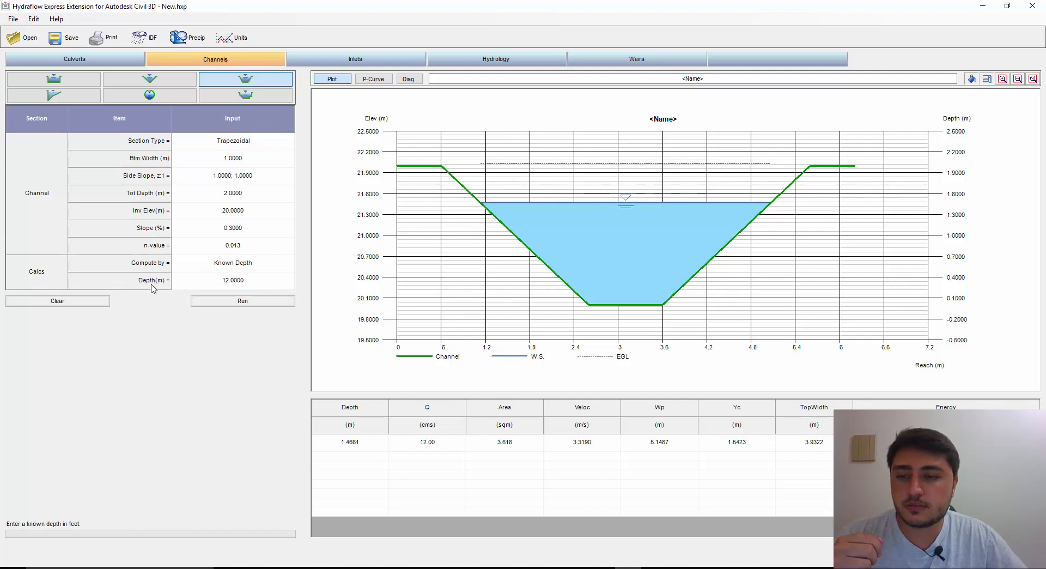
pyautogui.click(254, 283)
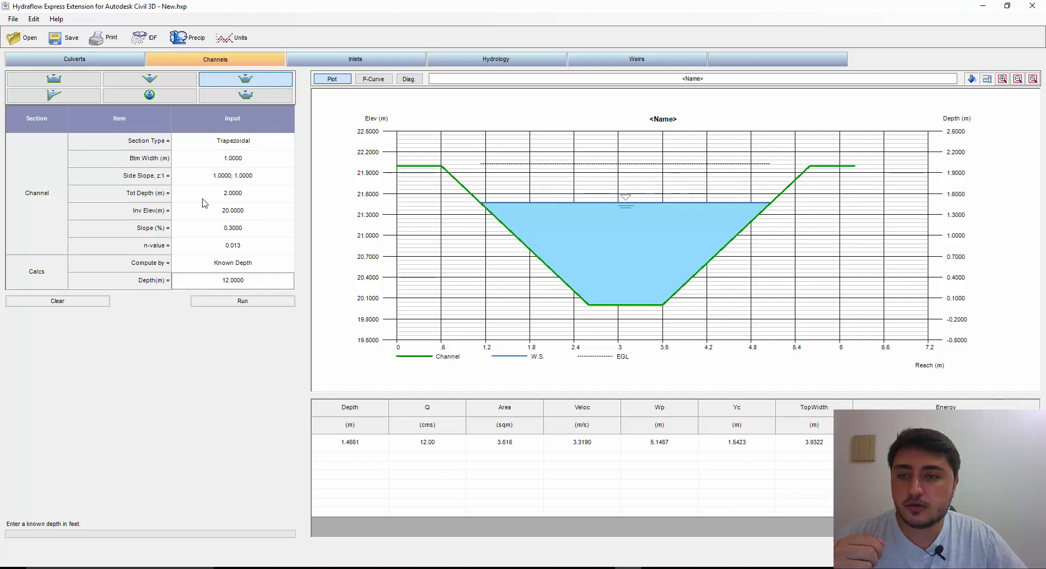
pyautogui.click(253, 281)
pyautogui.doubleClick(252, 279)
pyautogui.write('1')
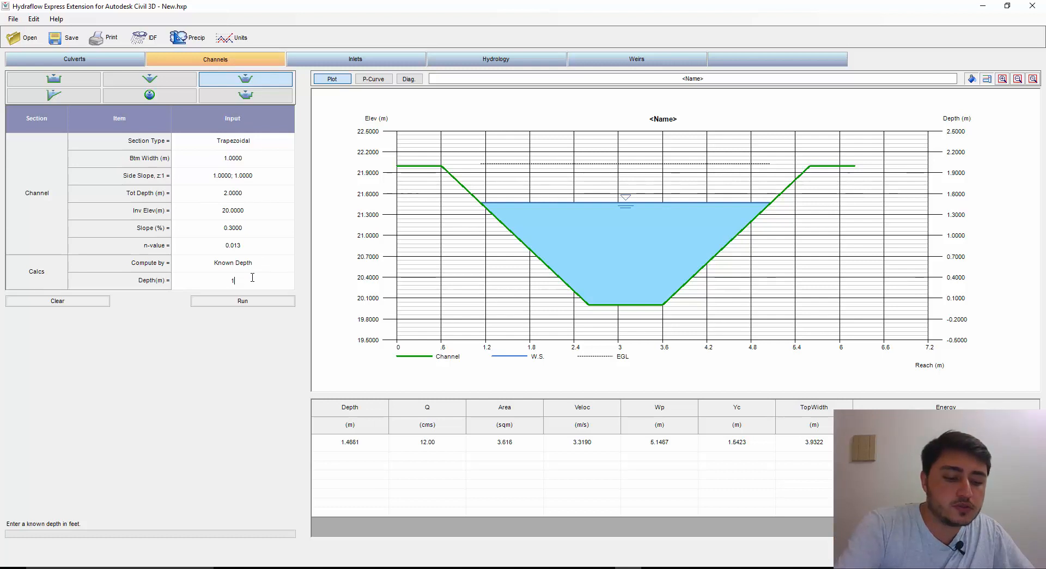
pyautogui.write('+5')
pyautogui.press('BackSpace')
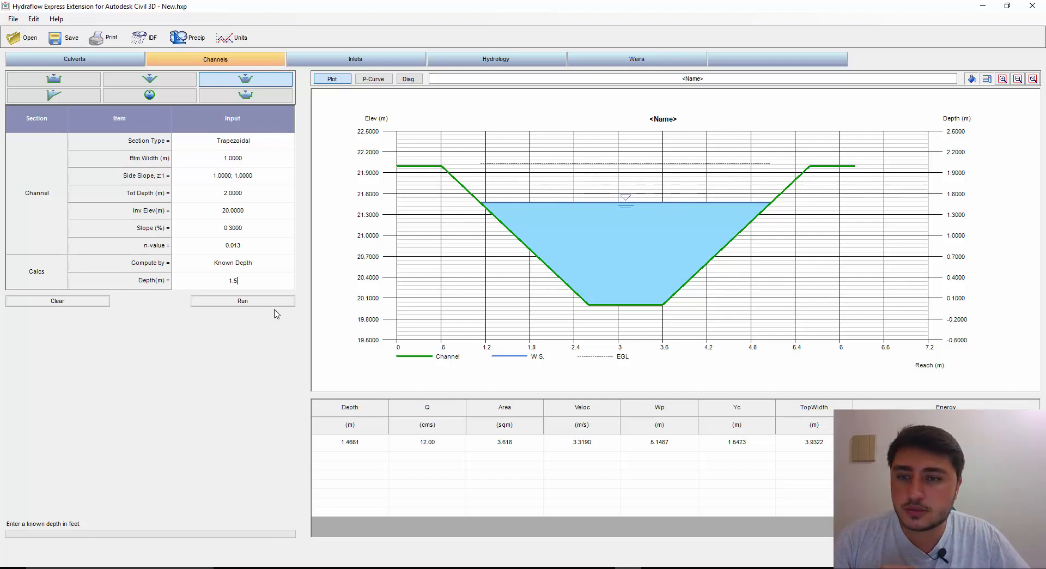
pyautogui.click(278, 267)
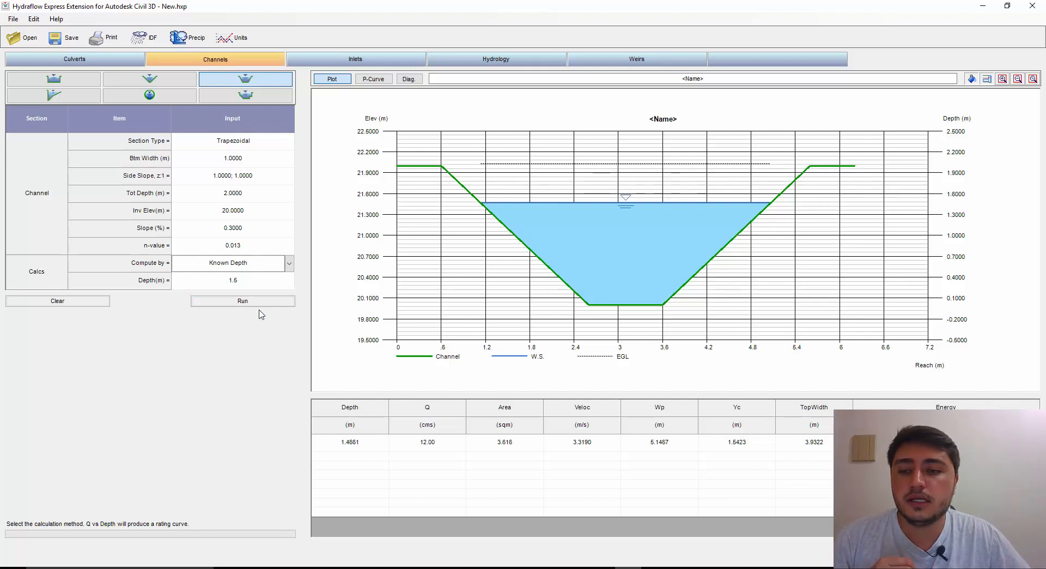
pyautogui.click(214, 301)
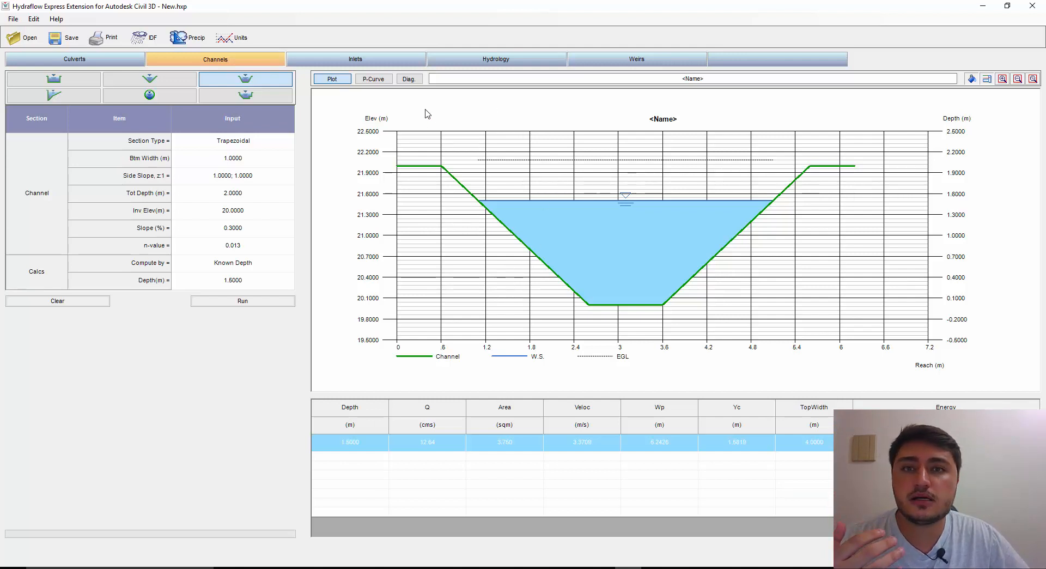
pyautogui.click(60, 19)
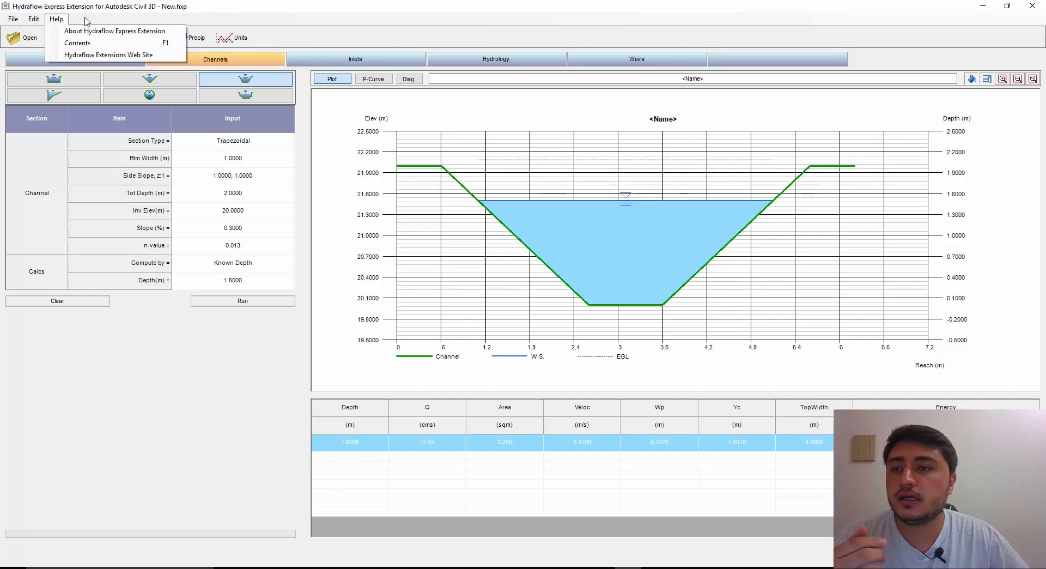
# Open the user's guide and read the Computational Methods topic for channels, from Manning's equation through composite n to critical depth.
pyautogui.click(104, 43)
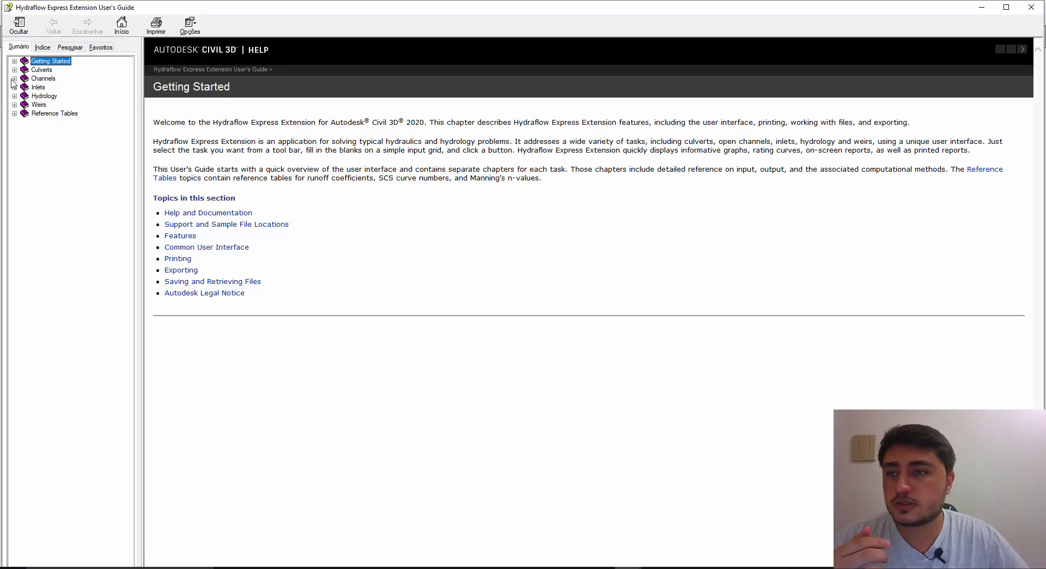
pyautogui.click(14, 78)
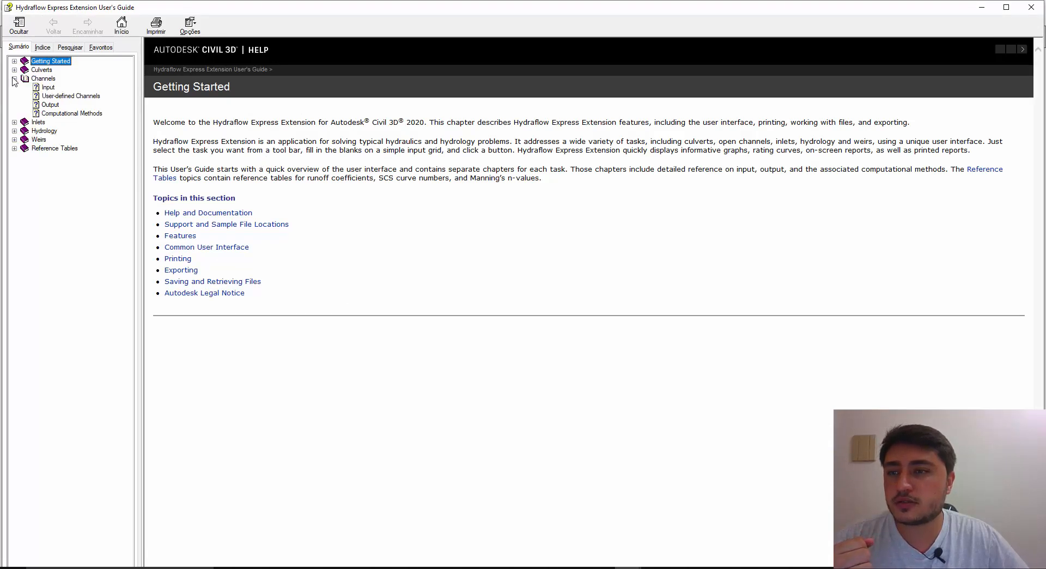
pyautogui.click(54, 114)
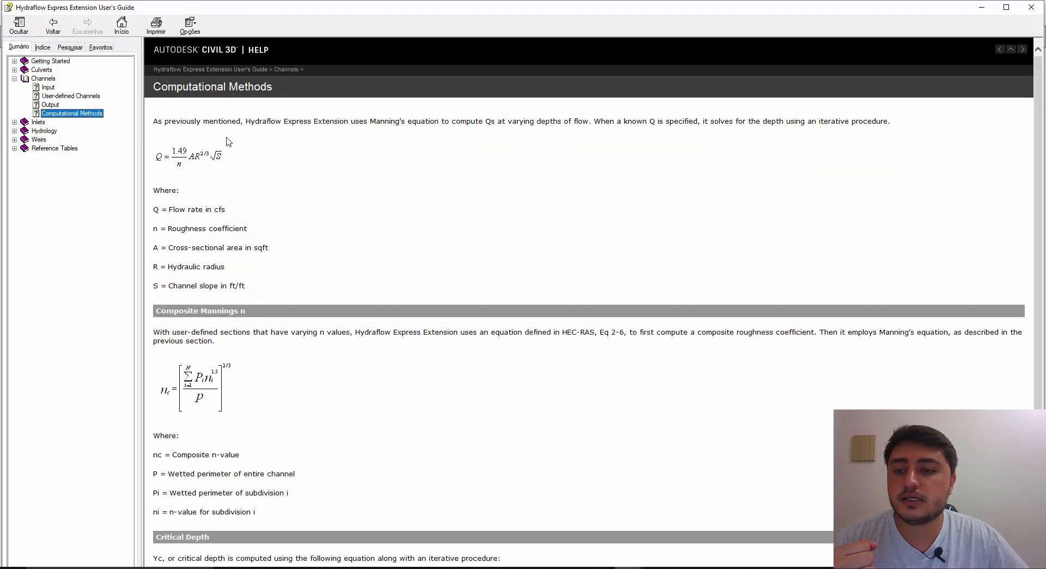
pyautogui.scroll(-3, 276, 277)
pyautogui.scroll(3, 277, 280)
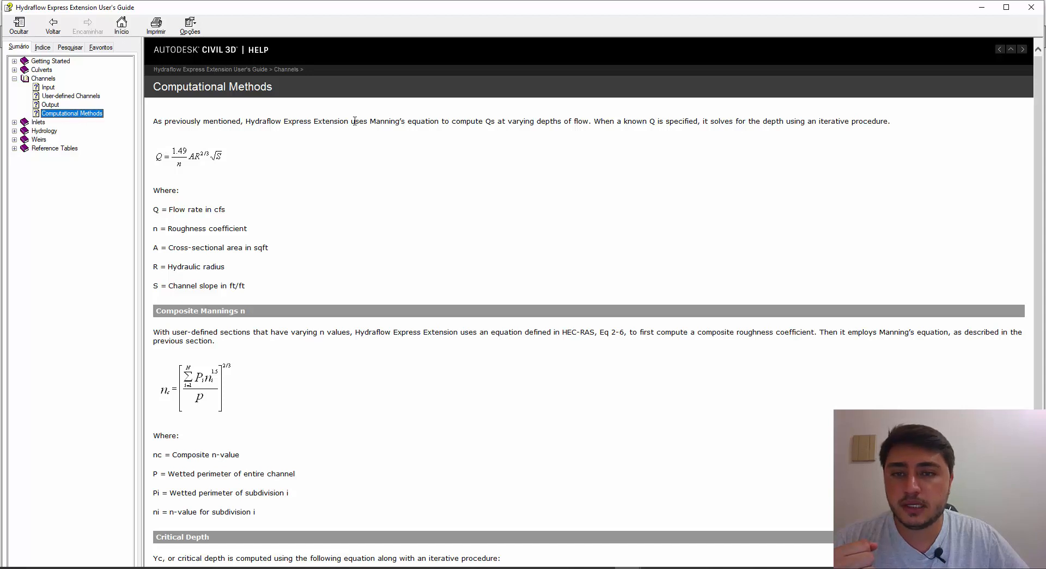
pyautogui.moveTo(355, 121); pyautogui.dragTo(477, 132)
pyautogui.click(411, 119)
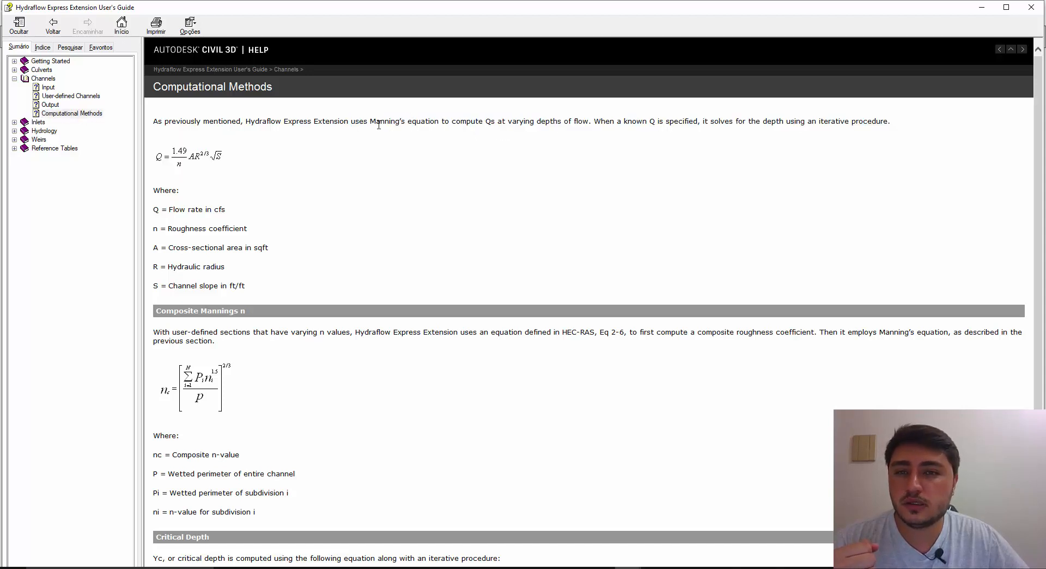
pyautogui.moveTo(380, 133); pyautogui.dragTo(385, 157)
pyautogui.click(360, 170)
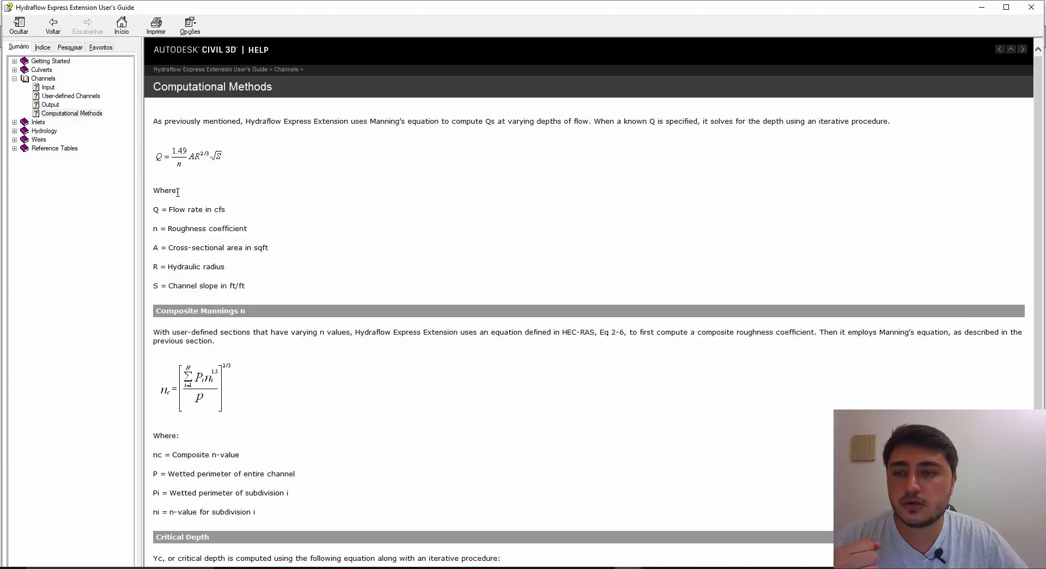
pyautogui.scroll(-5, 212, 310)
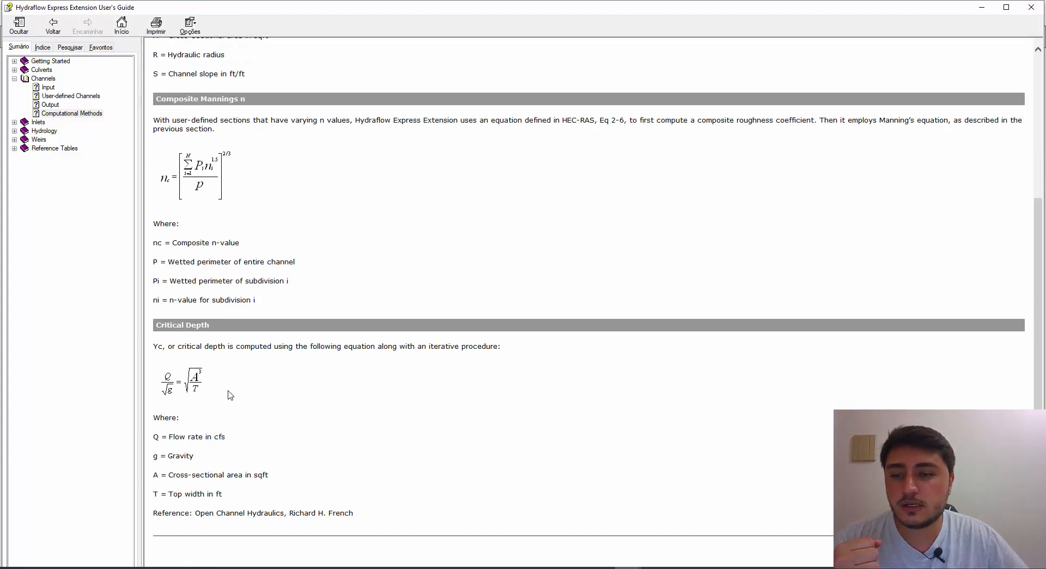
pyautogui.scroll(5, 230, 395)
pyautogui.scroll(-5, 230, 396)
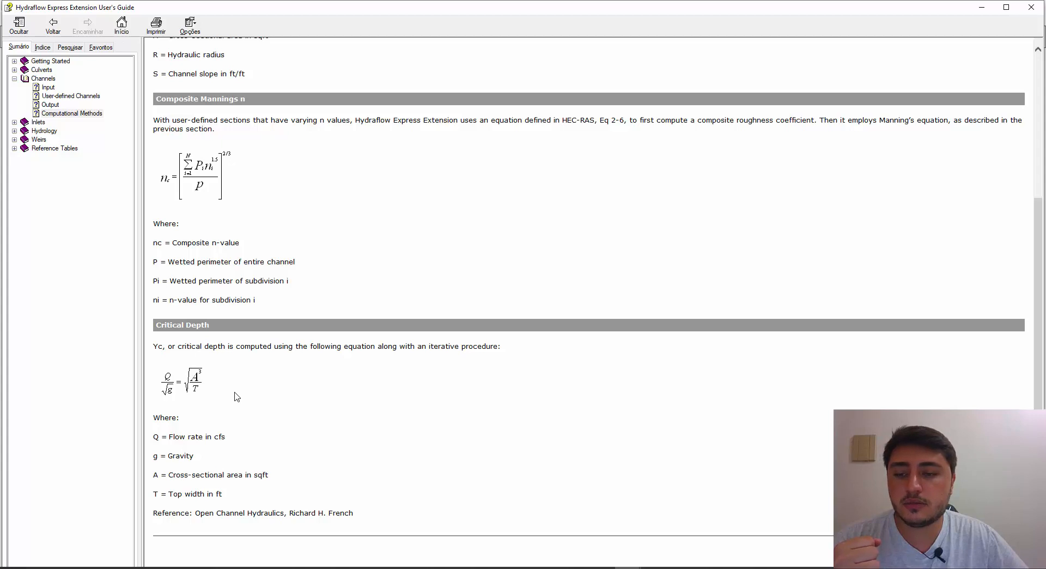
pyautogui.scroll(5, 237, 395)
# Look through the guide's channel Output topic and the Inlets chapter, and close the user's guide.
pyautogui.click(52, 97)
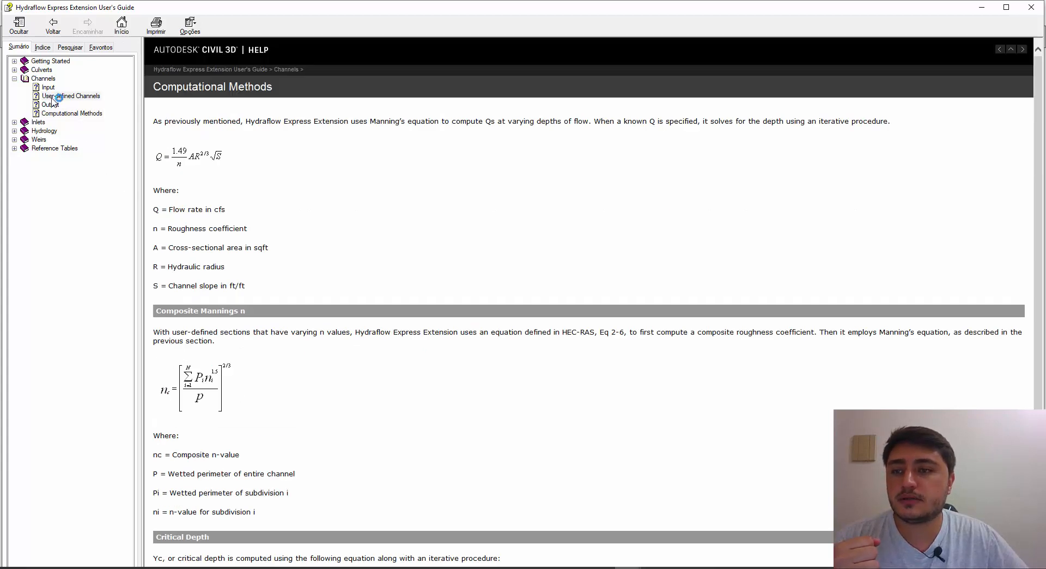
pyautogui.click(50, 104)
pyautogui.click(49, 88)
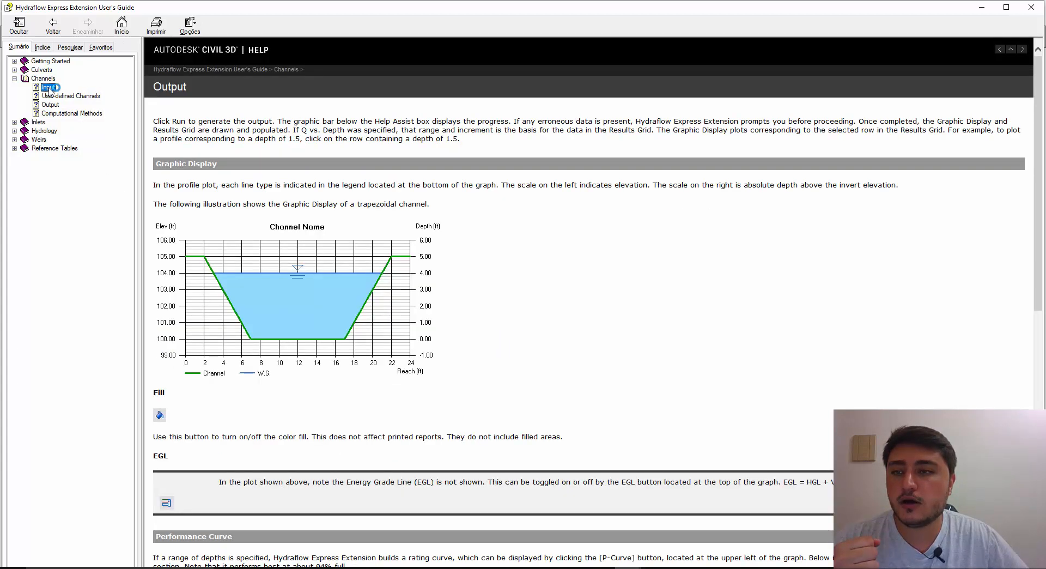
pyautogui.click(52, 105)
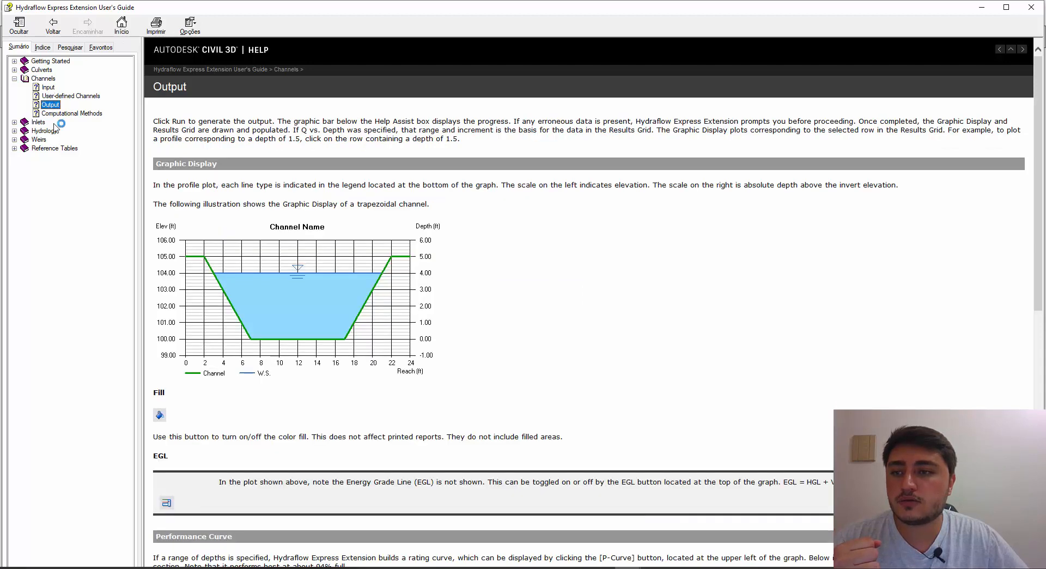
pyautogui.click(59, 122)
pyautogui.click(14, 79)
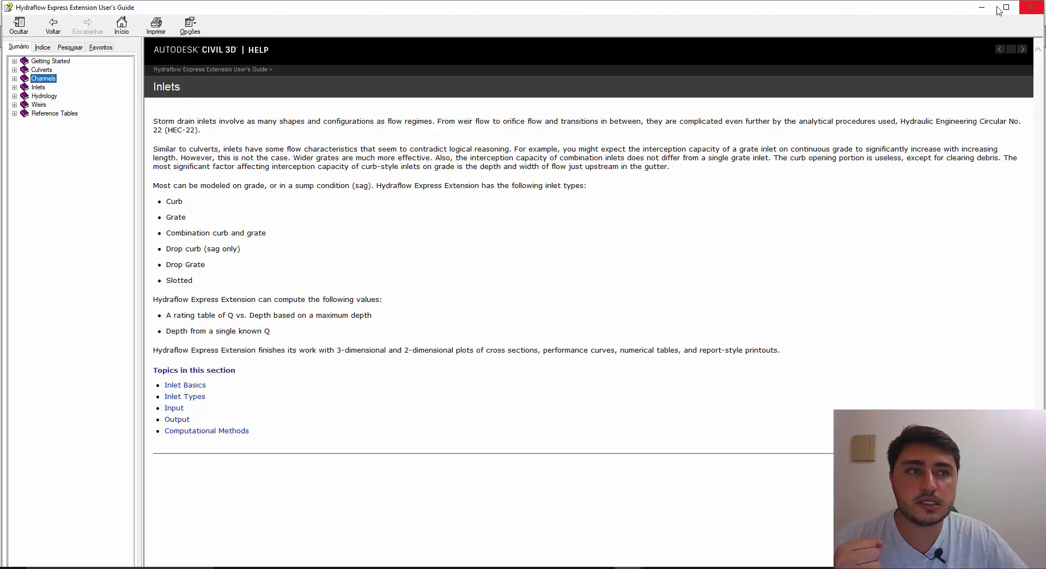
pyautogui.click(1030, 10)
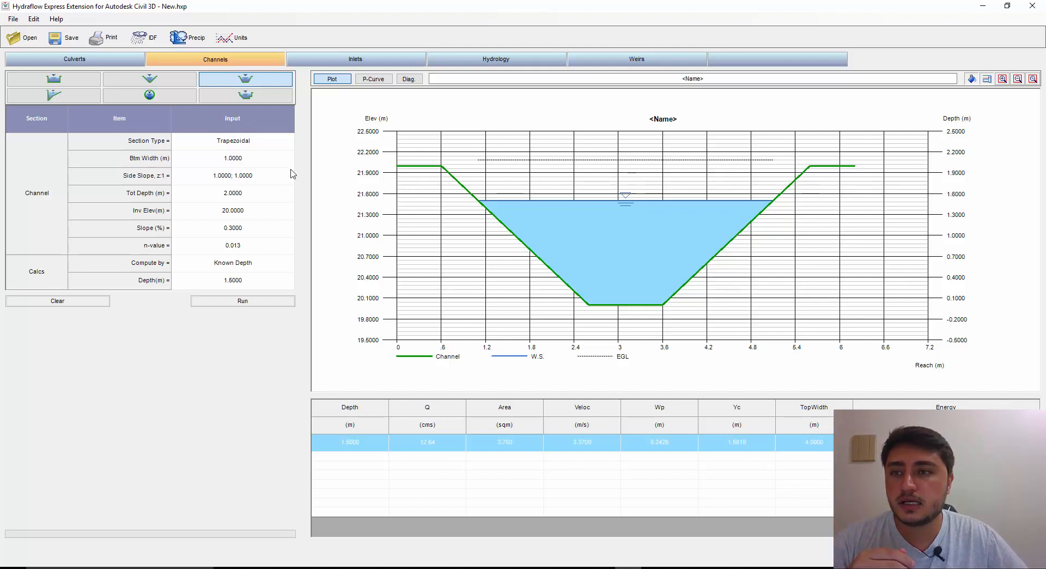
# Switch to the culvert calculator and set the pipe's downstream invert elevation to 20.
pyautogui.click(82, 58)
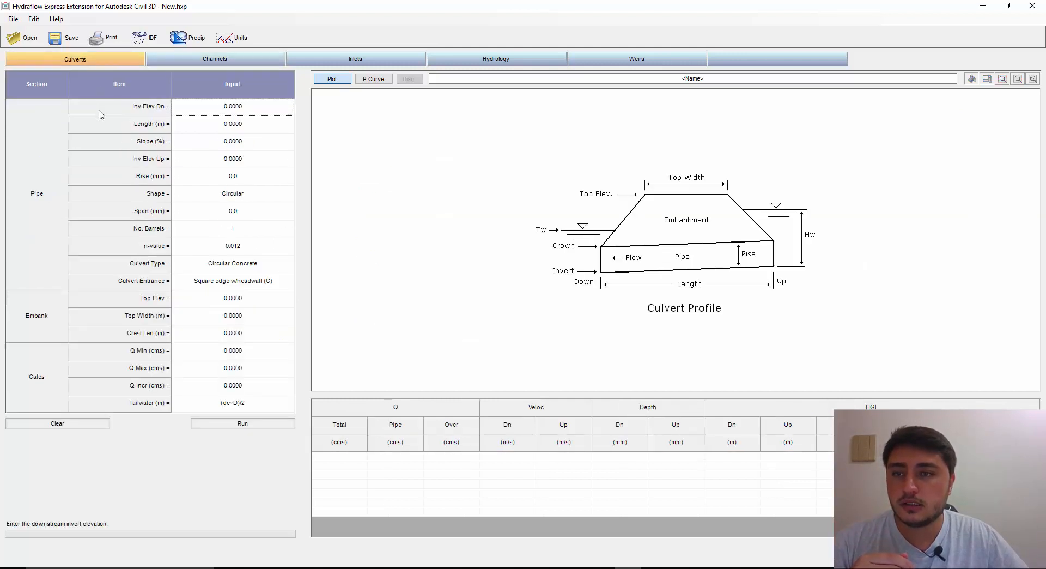
pyautogui.click(258, 110)
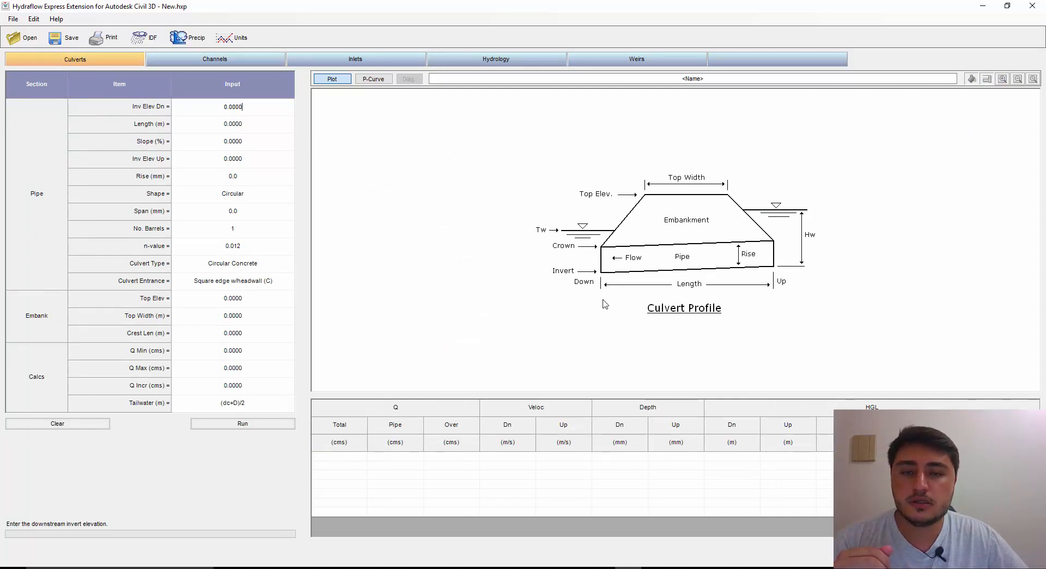
pyautogui.doubleClick(253, 104)
pyautogui.write('20')
pyautogui.press('Return')
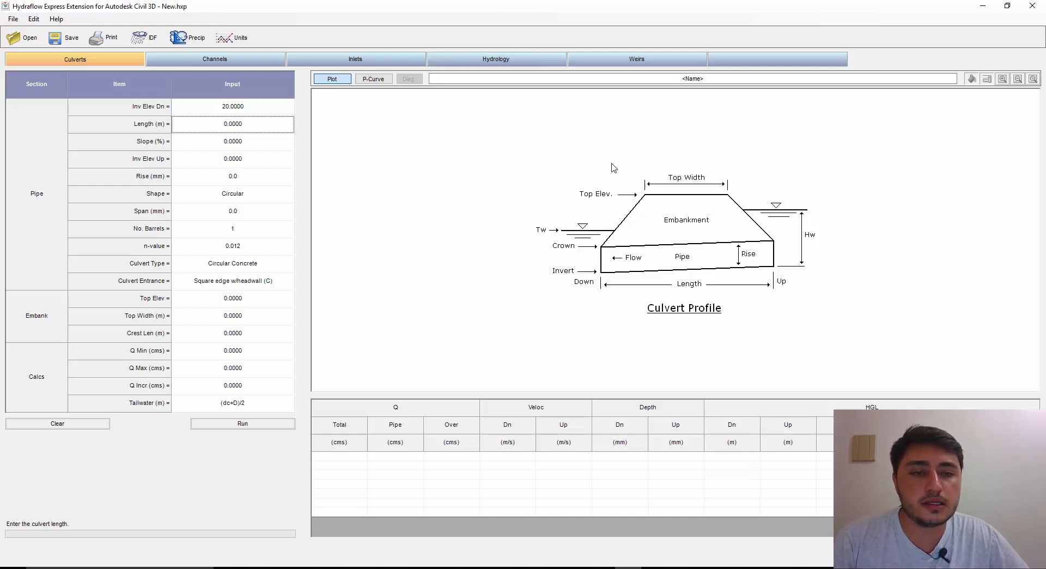
# Set the culvert pipe's length to 60 m and its slope to 1%.
pyautogui.click(254, 121)
pyautogui.doubleClick(254, 120)
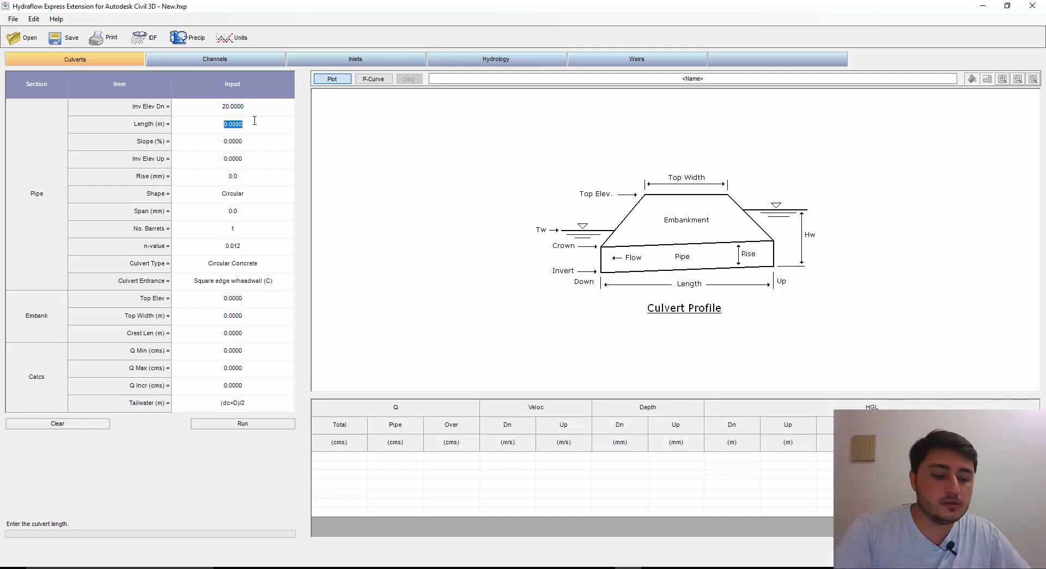
pyautogui.write('60')
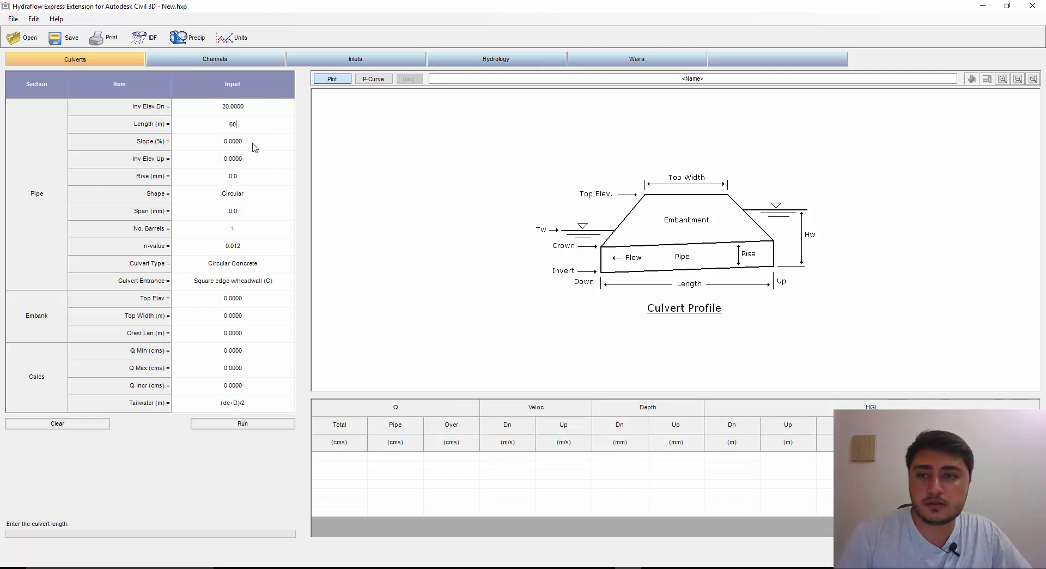
pyautogui.click(254, 143)
pyautogui.doubleClick(254, 143)
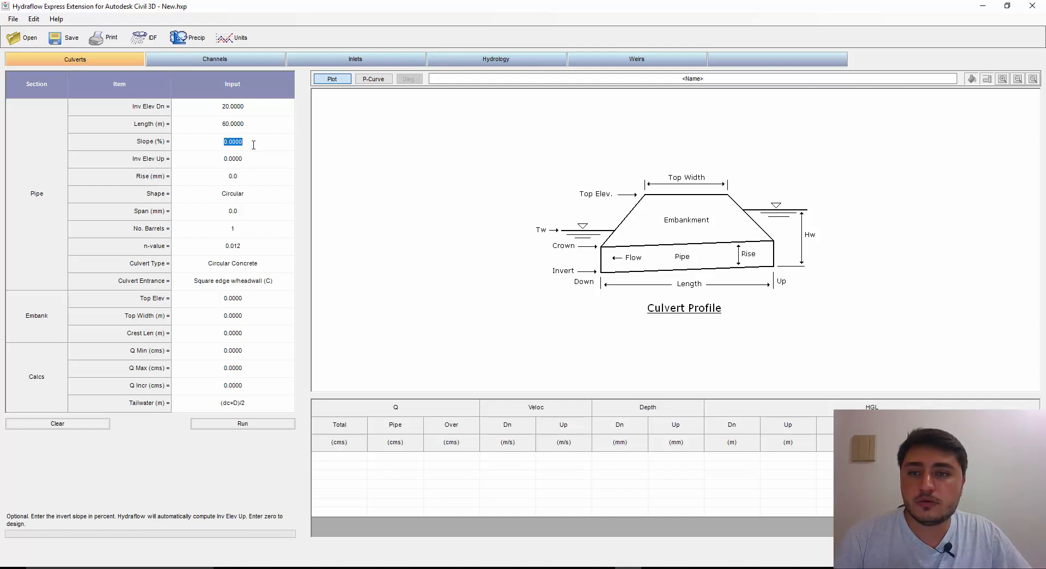
pyautogui.write('1')
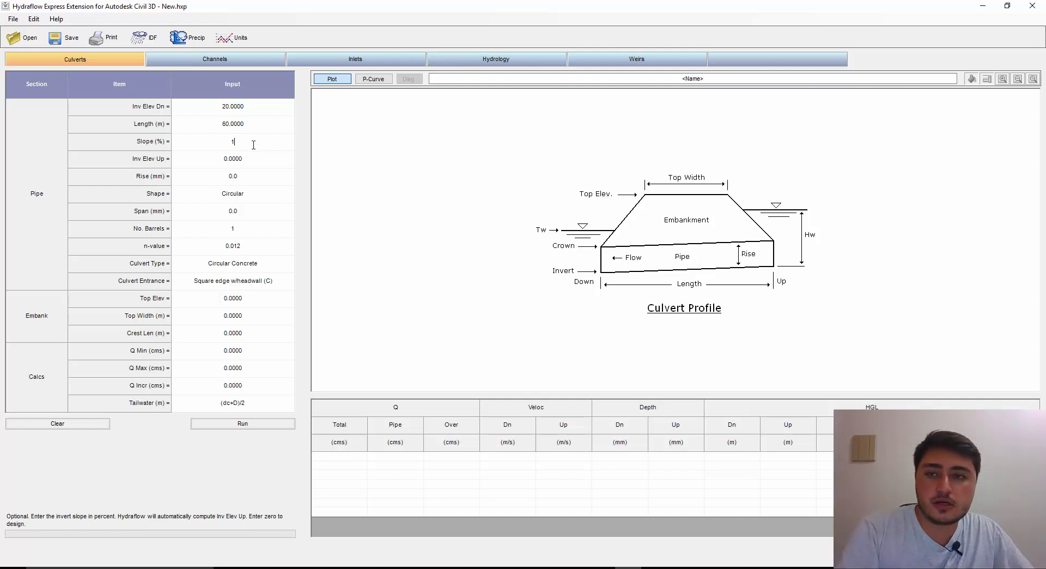
pyautogui.click(260, 163)
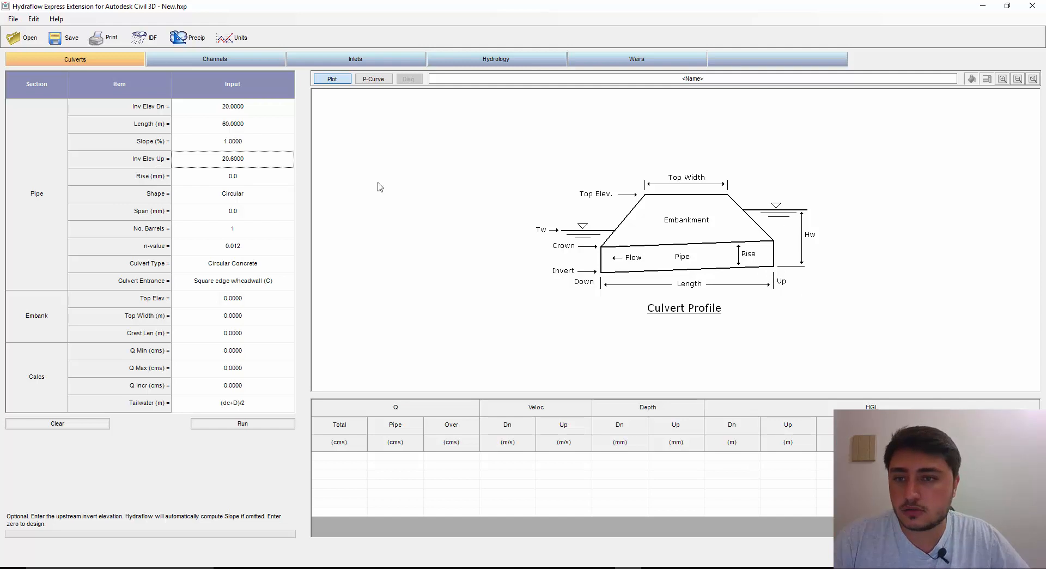
# Set the circular culvert pipe's rise to 1000 mm.
pyautogui.click(248, 184)
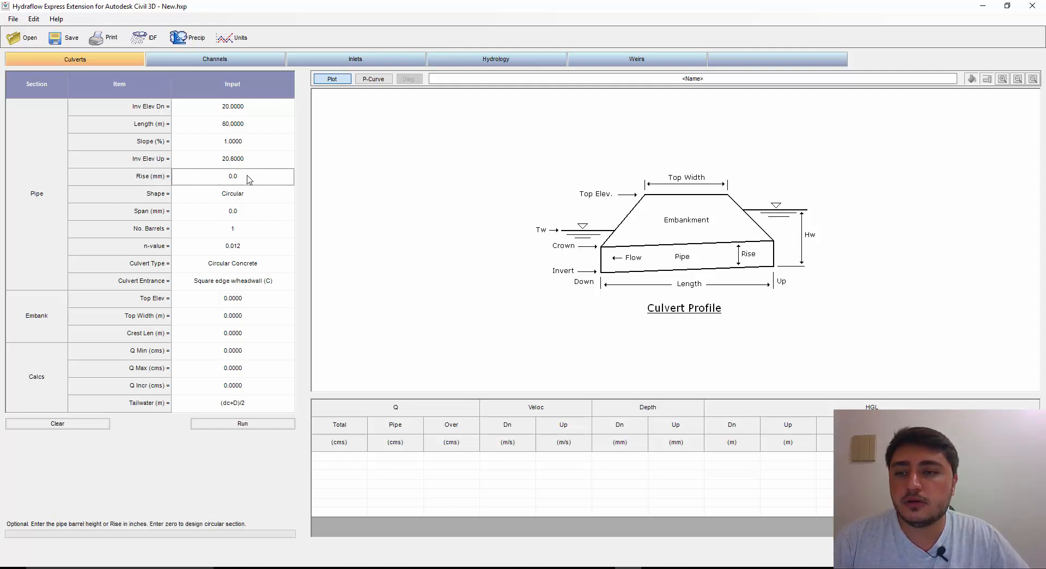
pyautogui.click(248, 212)
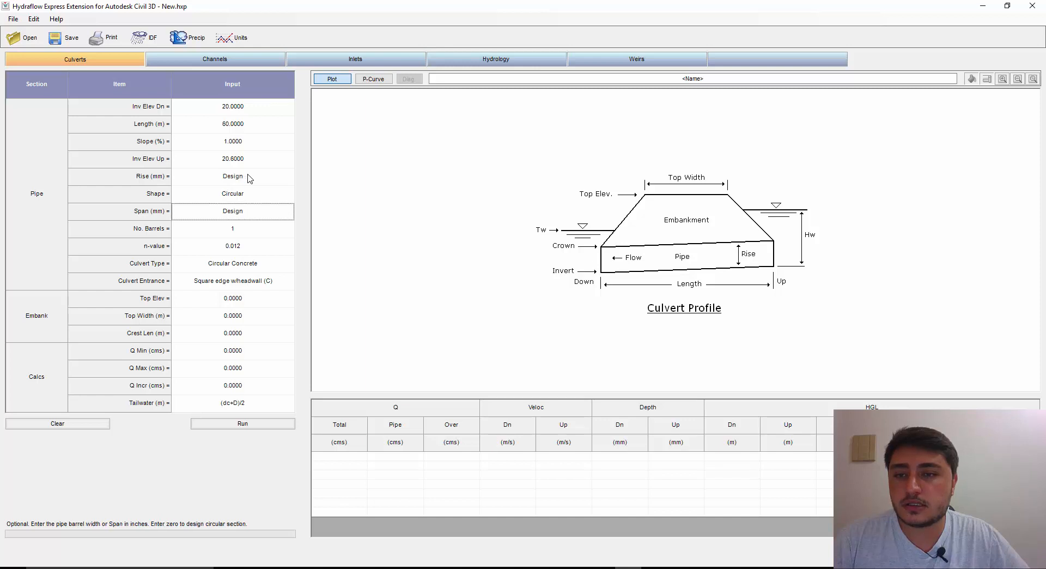
pyautogui.click(249, 178)
pyautogui.doubleClick(249, 175)
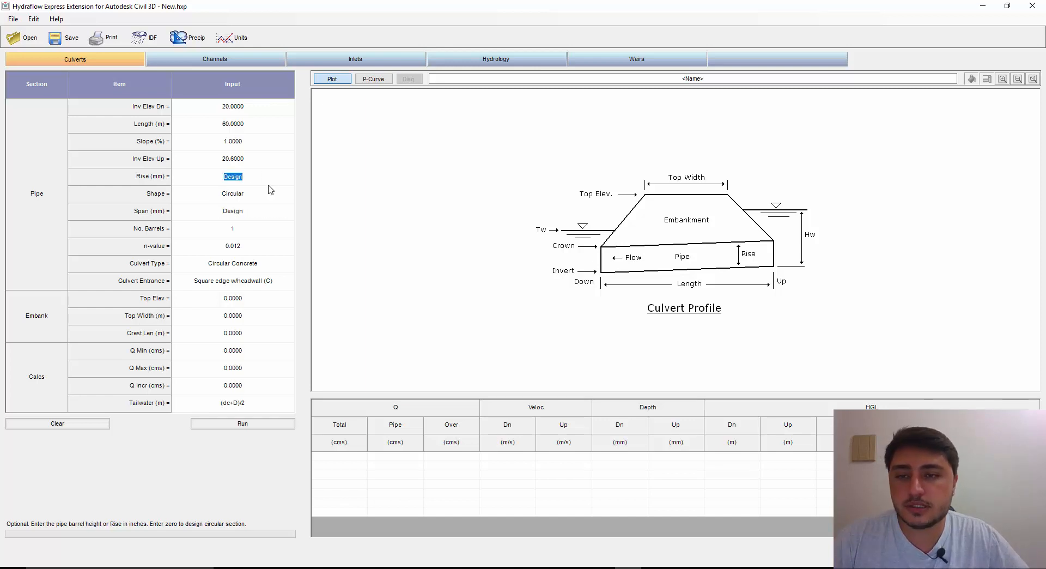
pyautogui.write('100')
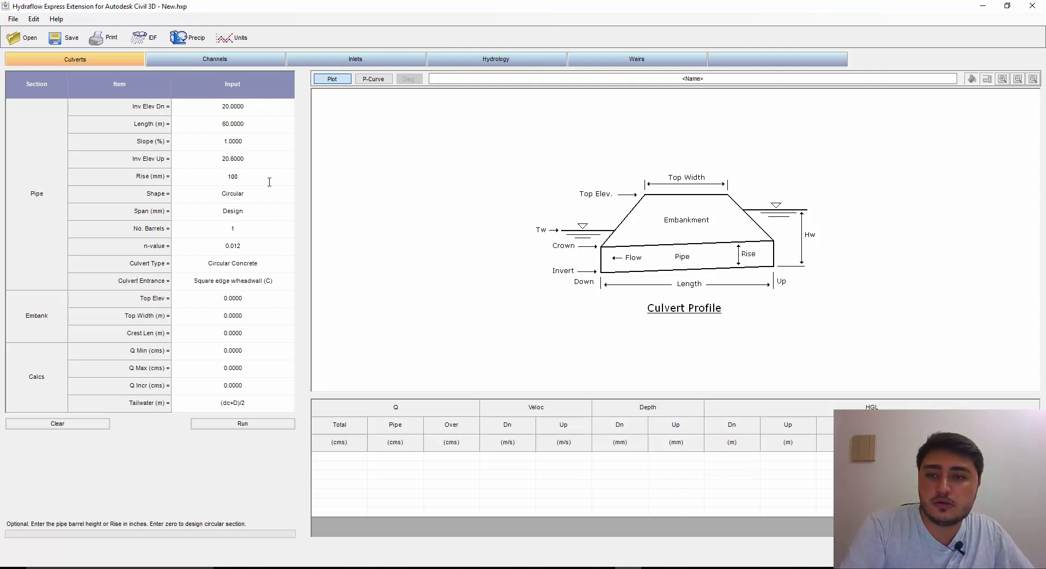
pyautogui.write('0')
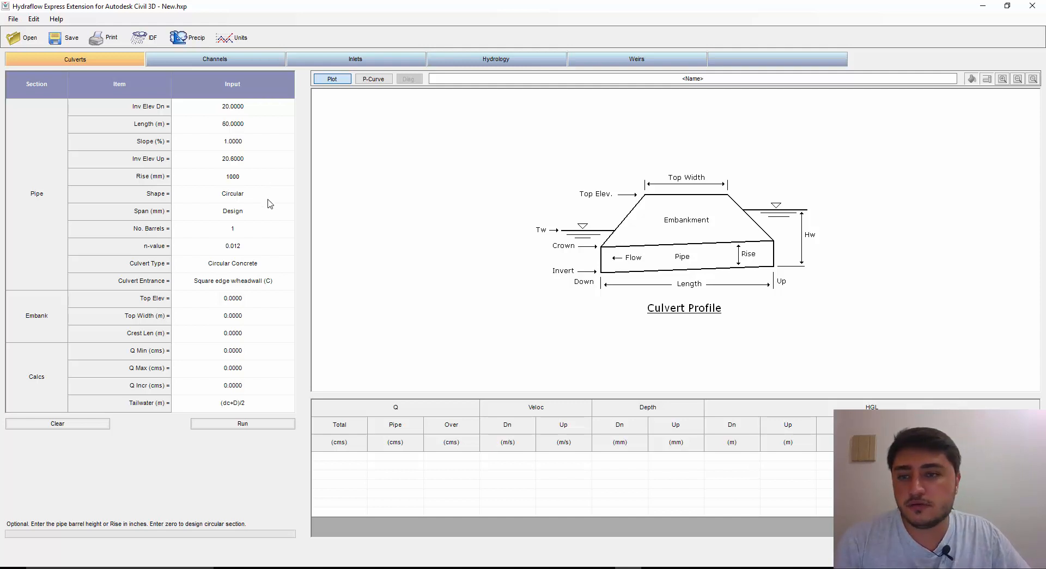
pyautogui.click(267, 216)
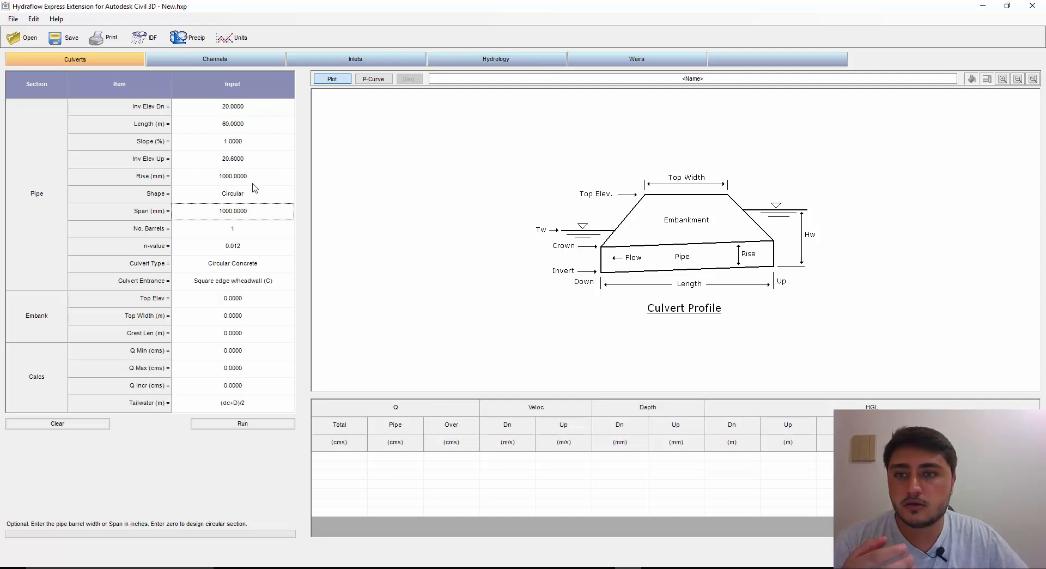
# Keep the number of barrels at 1 and set the culvert's Manning n-value to 0.013.
pyautogui.click(252, 234)
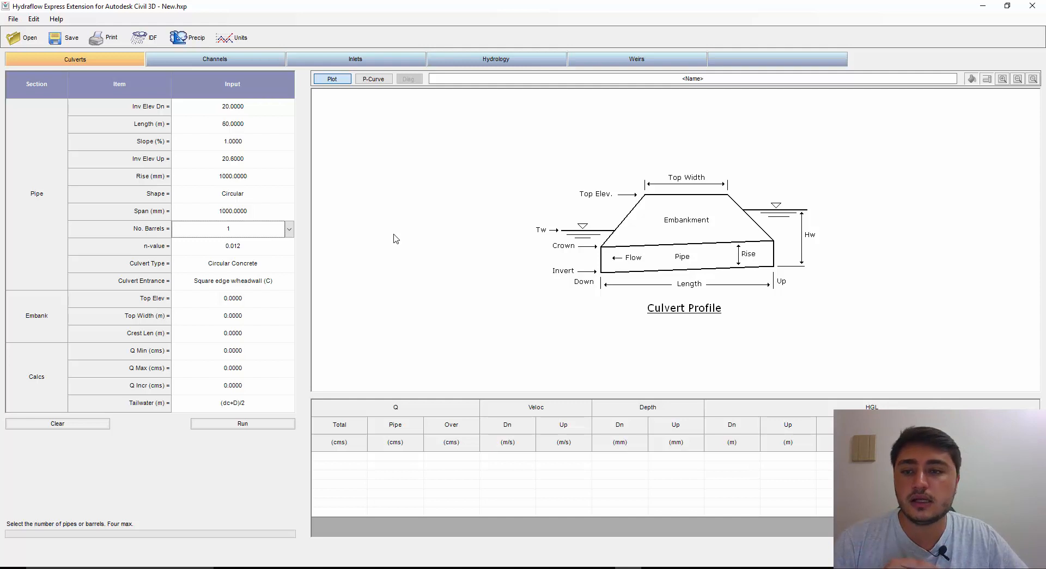
pyautogui.click(289, 229)
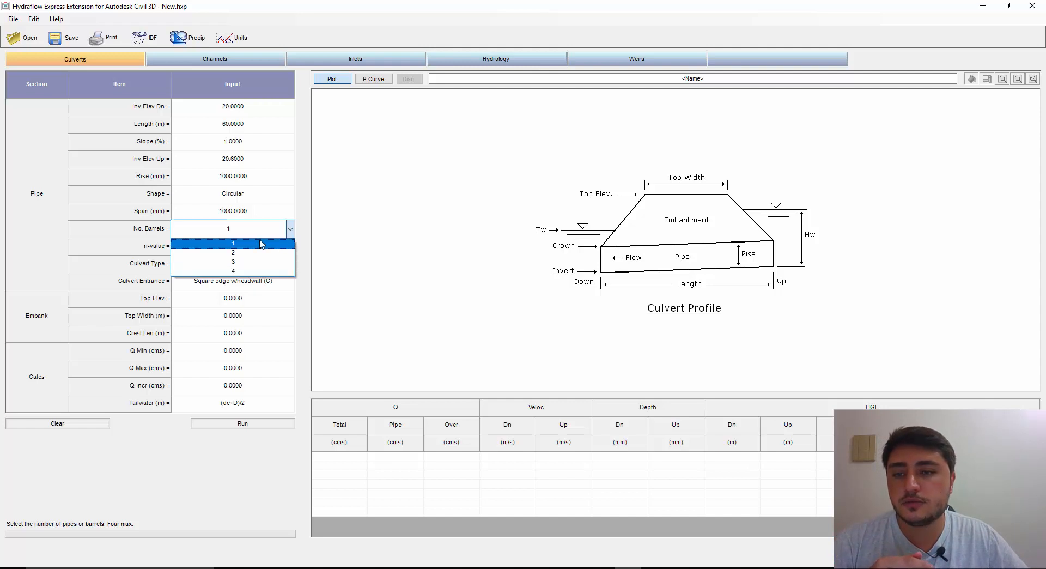
pyautogui.click(364, 252)
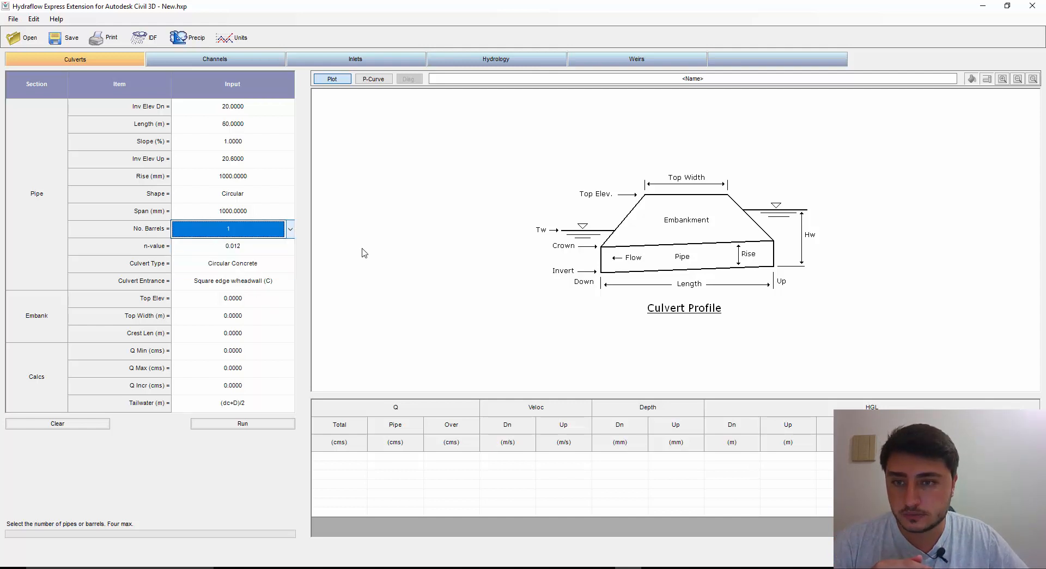
pyautogui.click(221, 249)
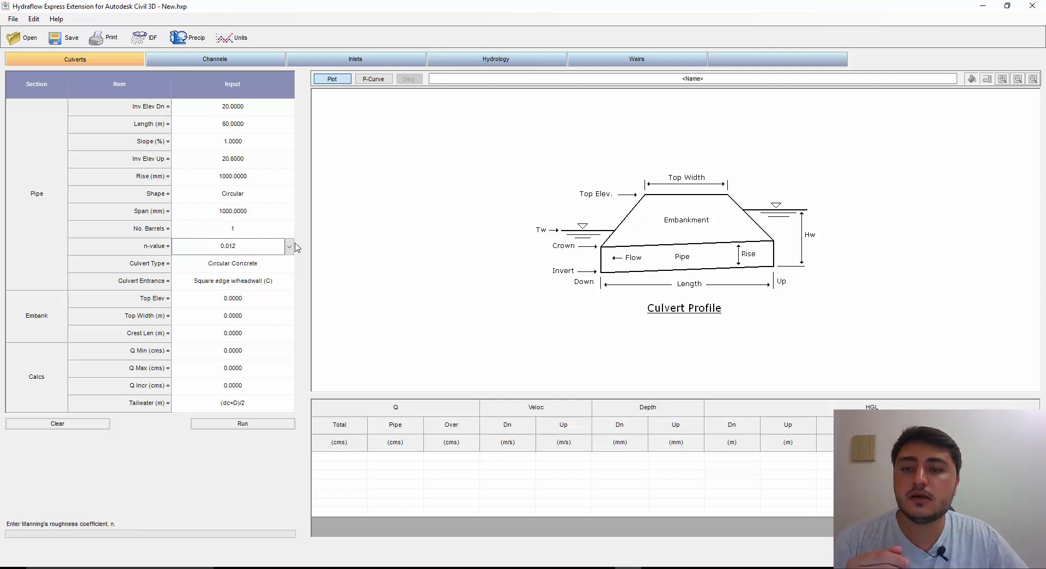
pyautogui.click(289, 246)
pyautogui.click(270, 277)
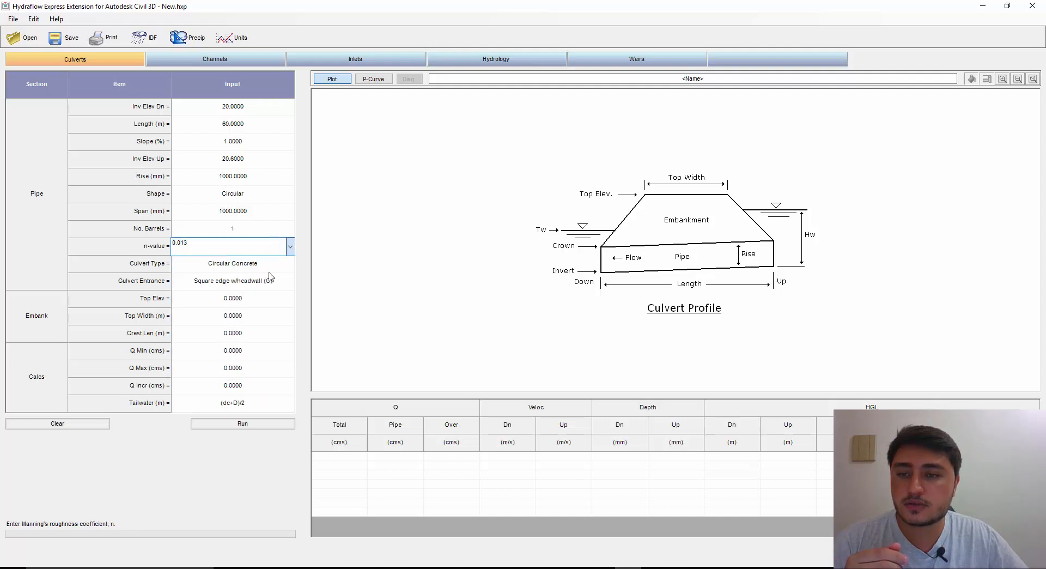
# Review the available culvert types and keep Circular Concrete.
pyautogui.click(271, 272)
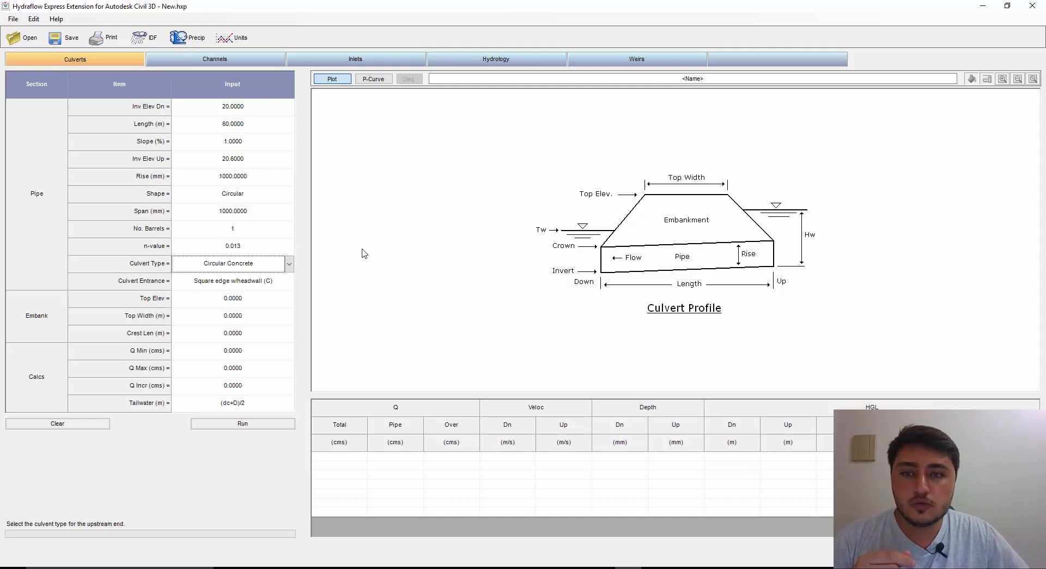
pyautogui.click(291, 265)
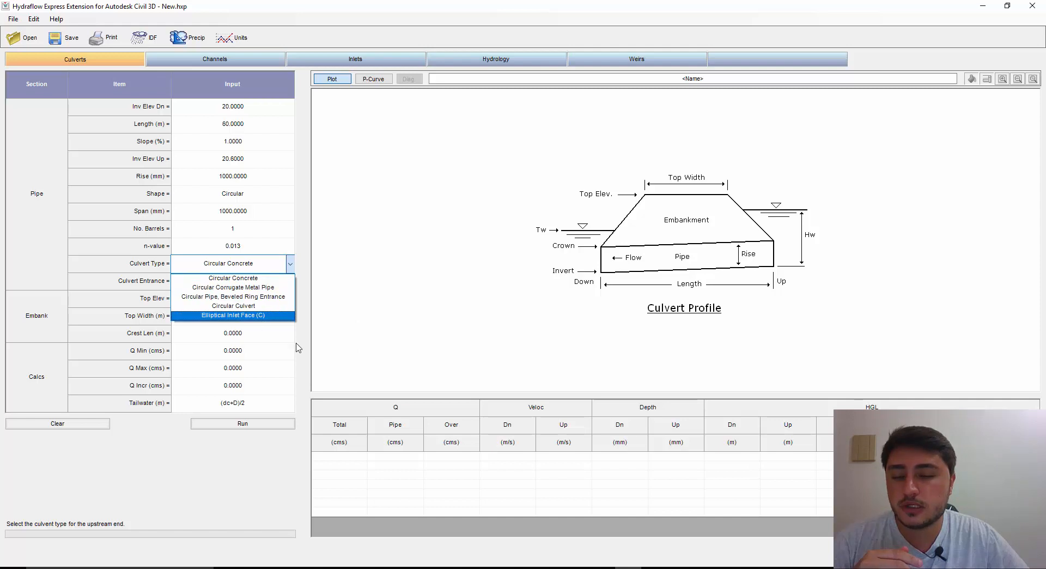
pyautogui.click(424, 286)
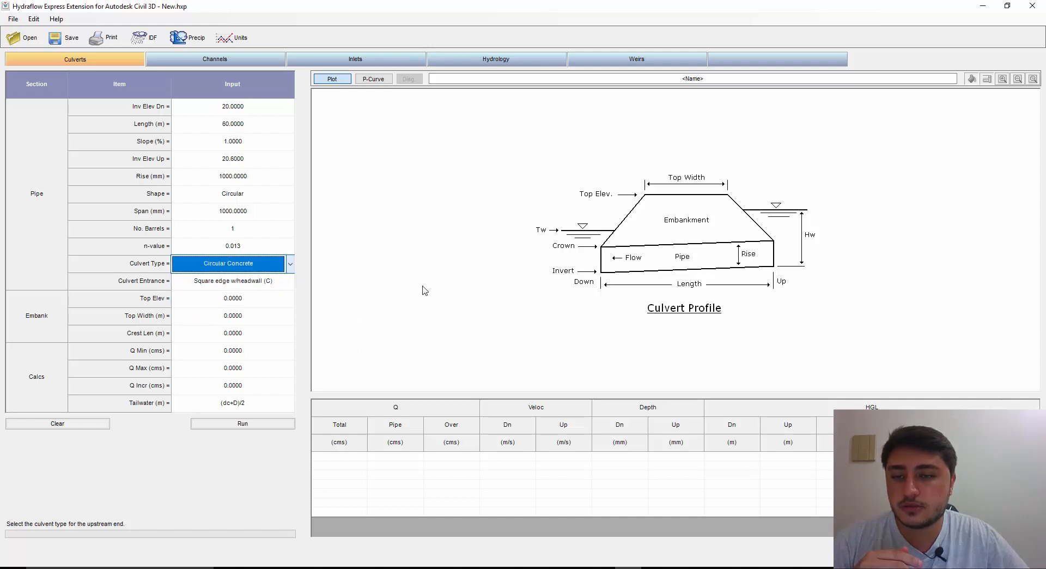
# Review the culvert entrance options and keep Square edge w/headwall (C).
pyautogui.click(277, 285)
pyautogui.click(288, 283)
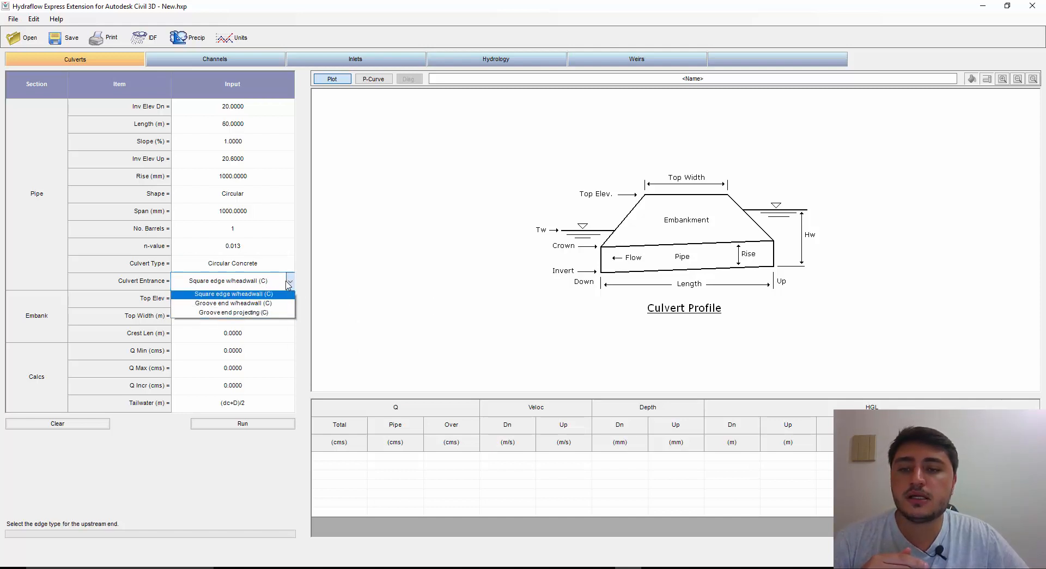
pyautogui.click(366, 317)
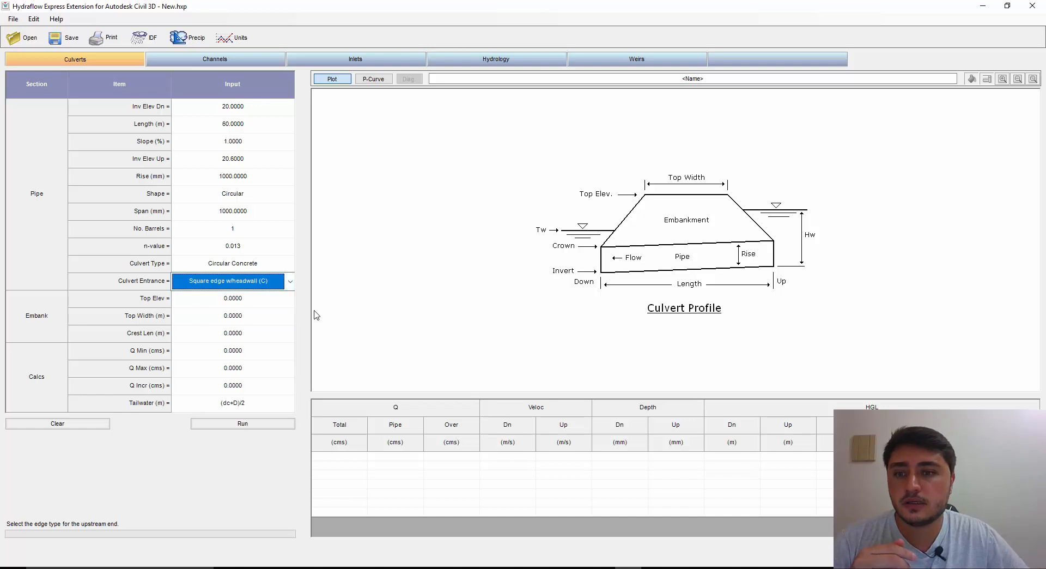
# Set the embankment's top elevation to 25.
pyautogui.click(265, 302)
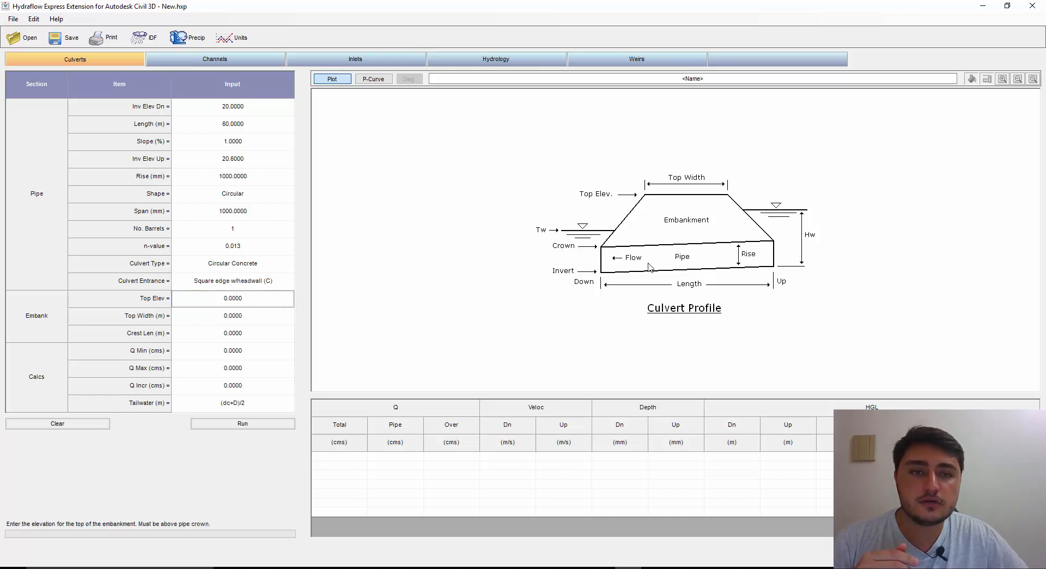
pyautogui.click(252, 305)
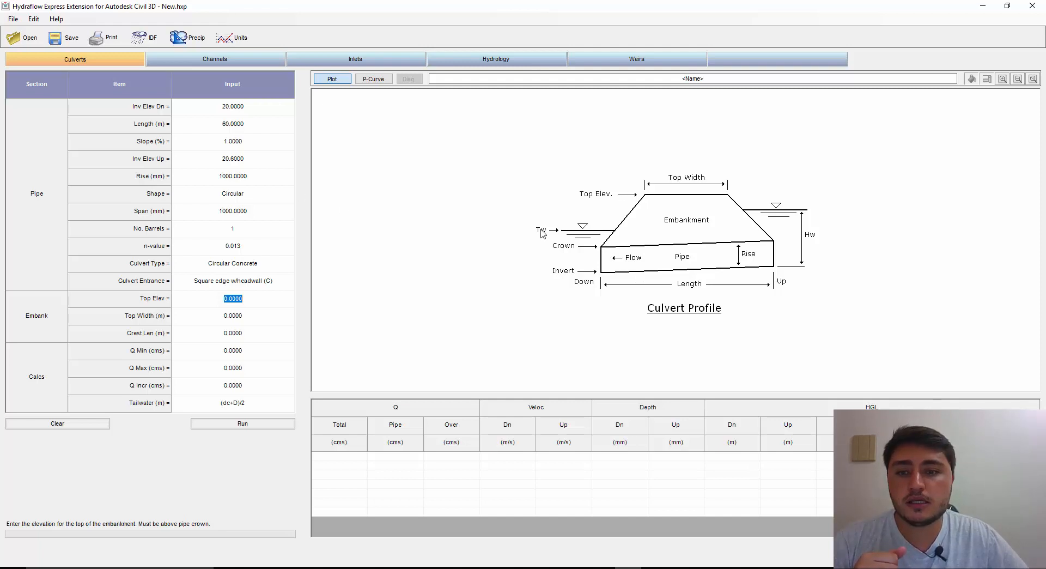
pyautogui.click(263, 306)
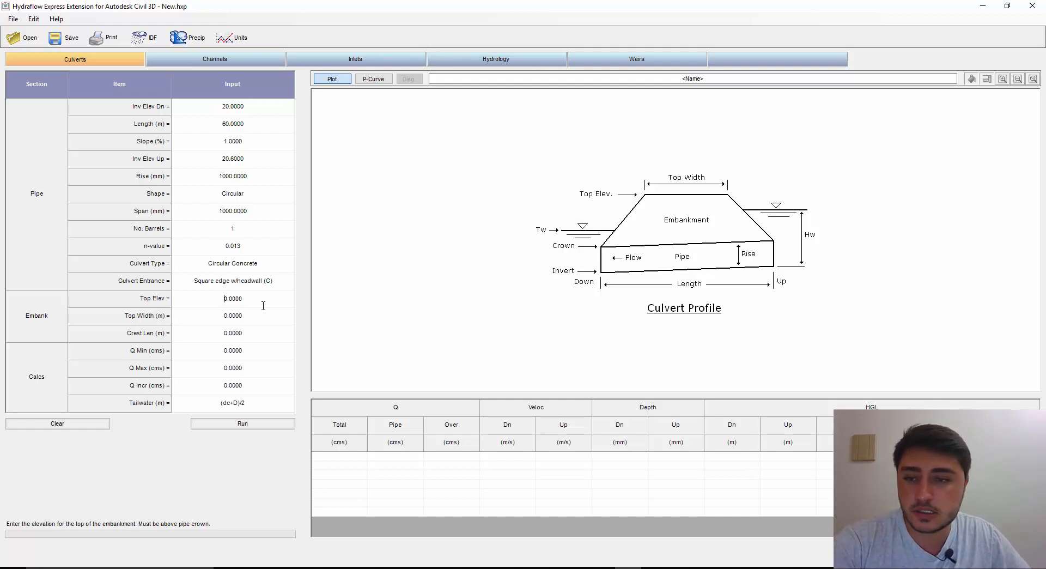
pyautogui.doubleClick(263, 306)
pyautogui.write('25')
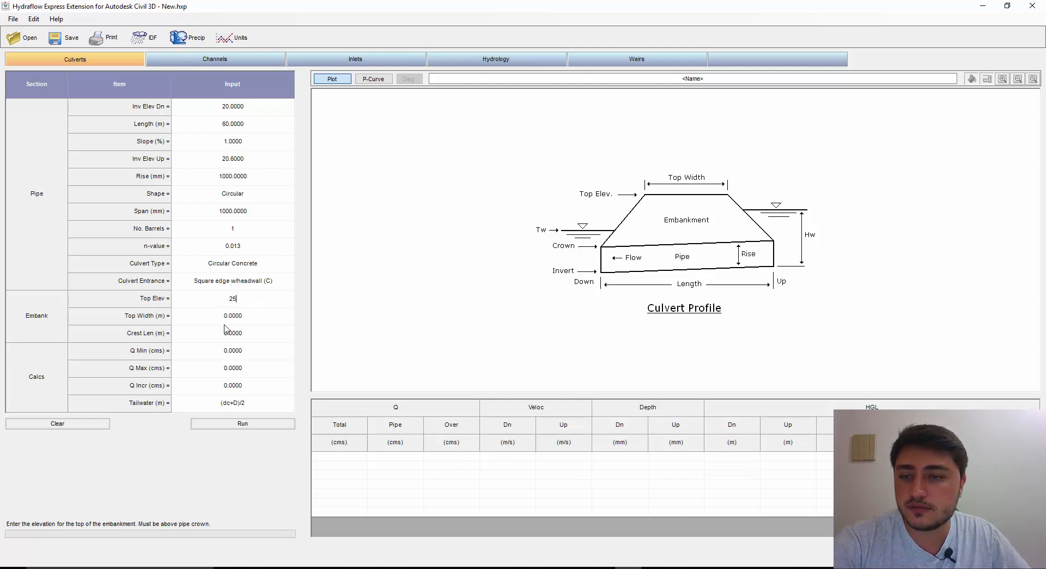
# Set the embankment's top width to 50 m.
pyautogui.click(239, 314)
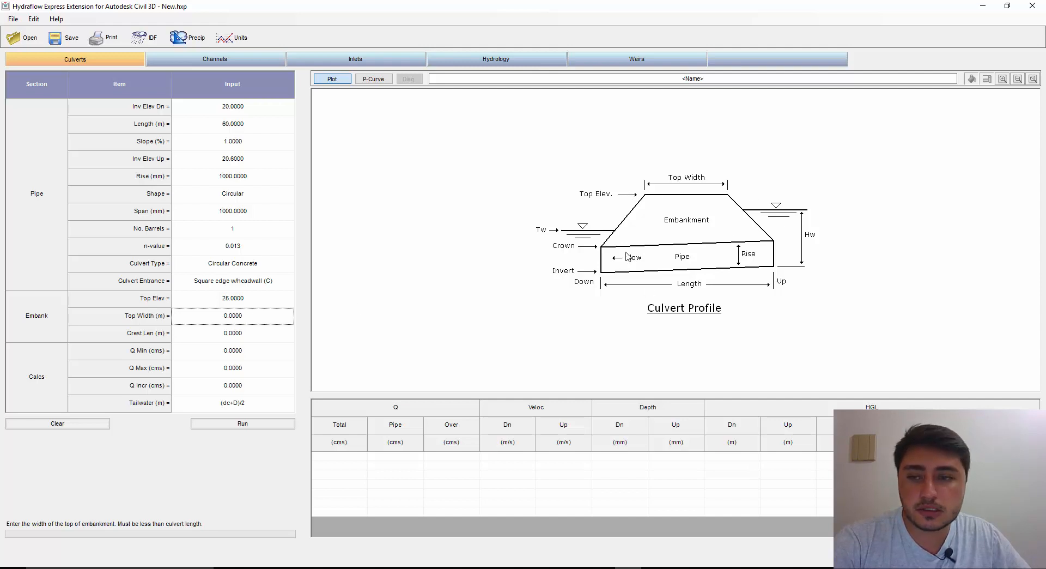
pyautogui.click(255, 316)
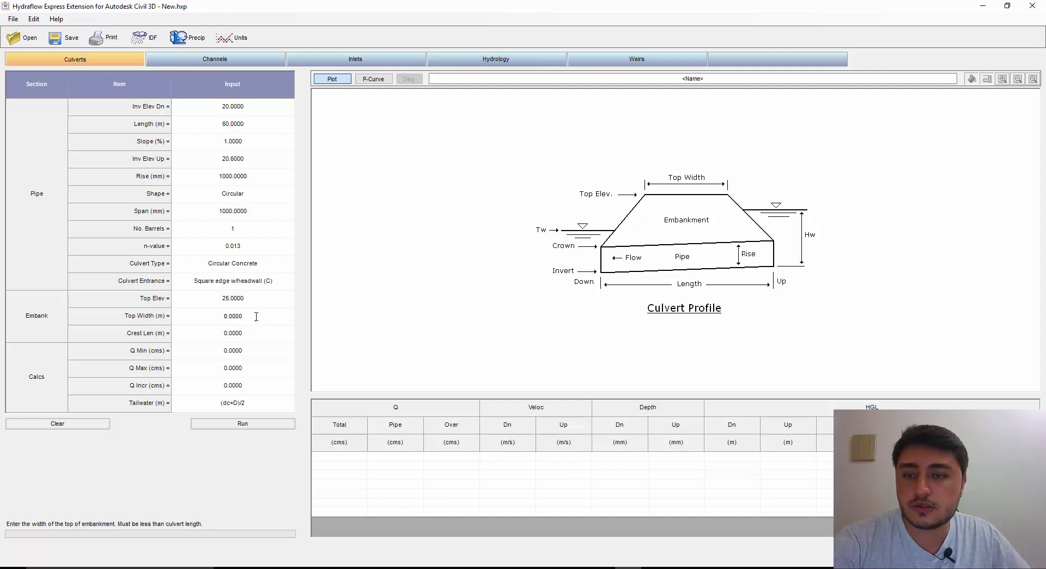
pyautogui.doubleClick(255, 323)
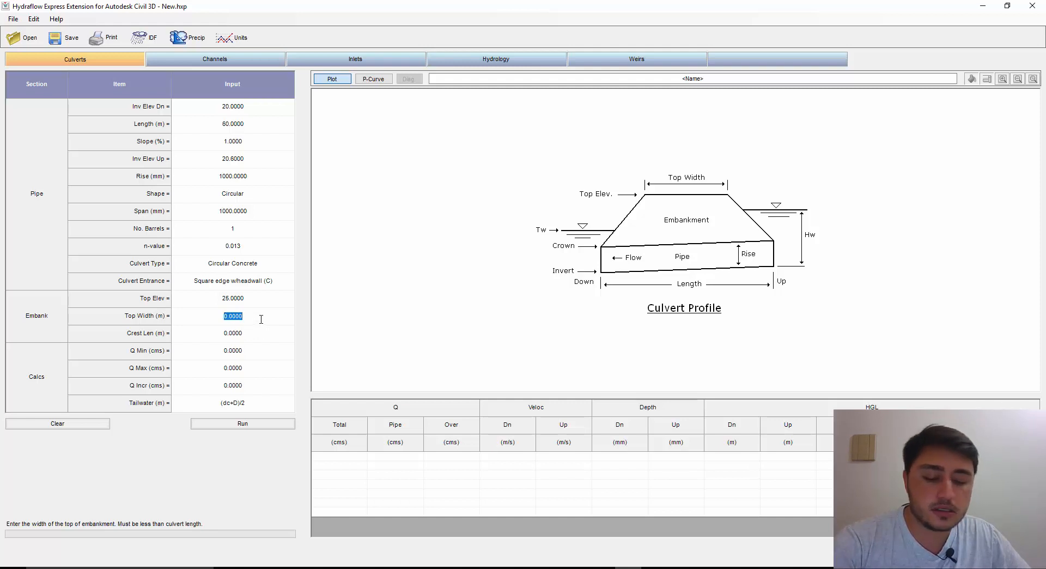
pyautogui.write('5')
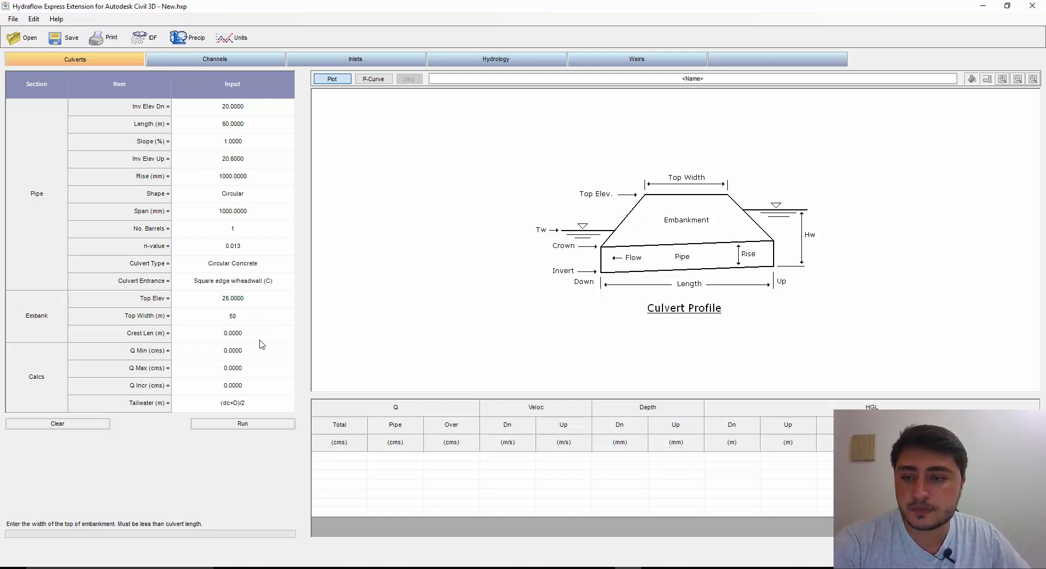
pyautogui.write('0')
# Set the embankment's crest length to 55 m.
pyautogui.click(260, 340)
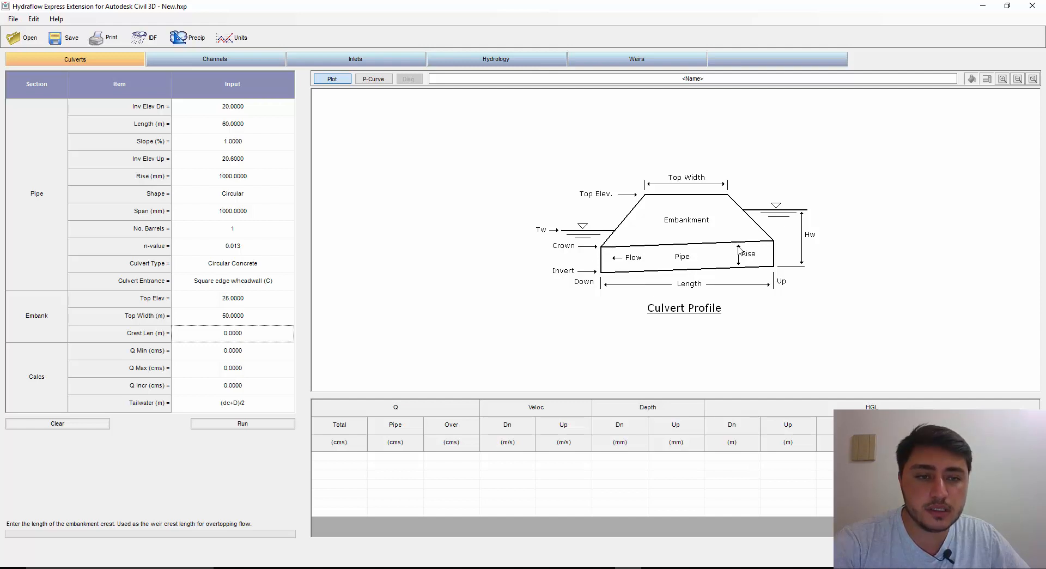
pyautogui.click(265, 335)
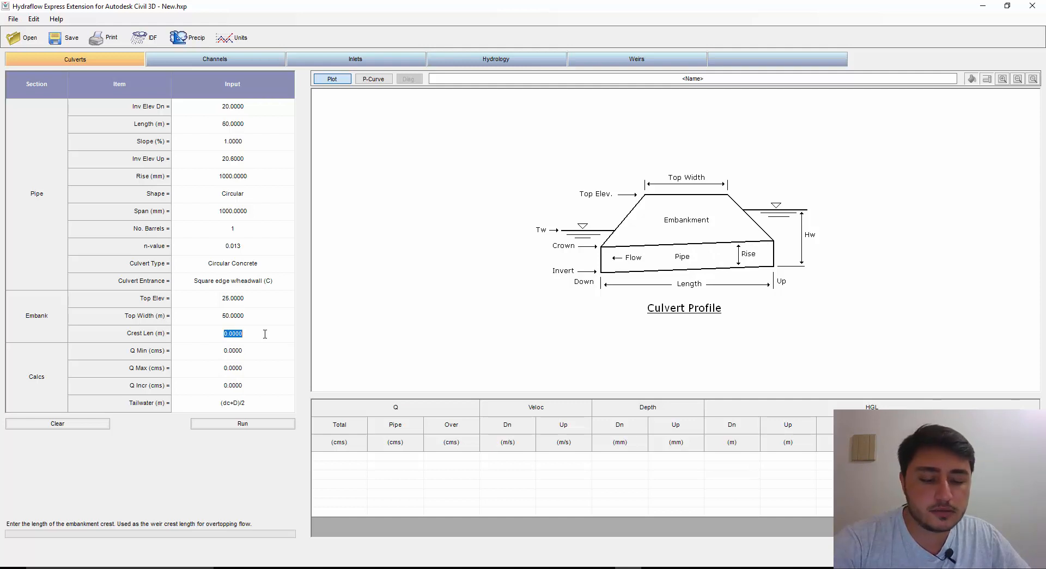
pyautogui.write('55')
# Keep the minimum flow at 0, set the maximum flow to 1 cms, and use the default flow increment of 1.0 cms.
pyautogui.click(260, 355)
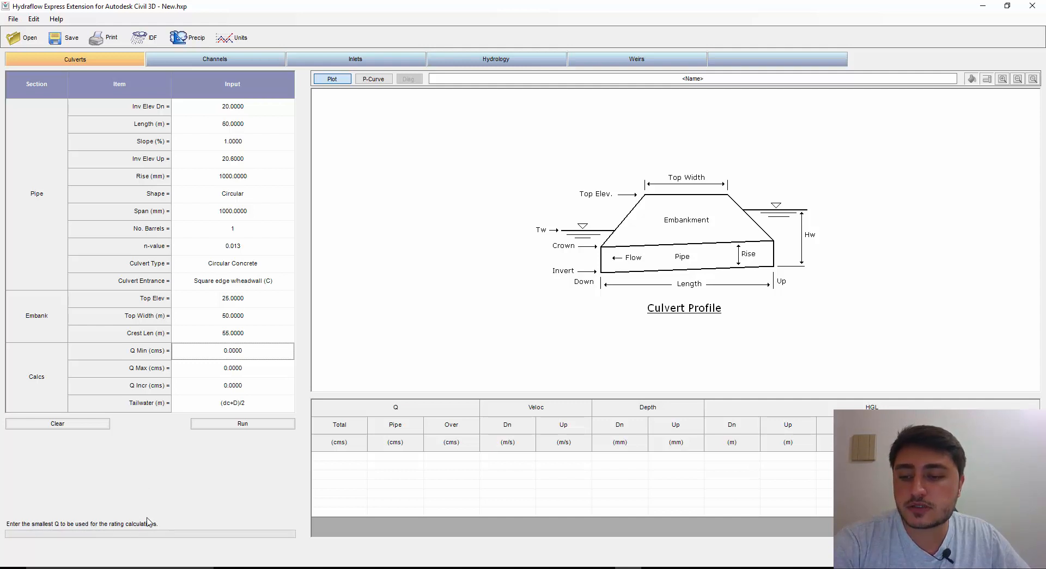
pyautogui.click(250, 367)
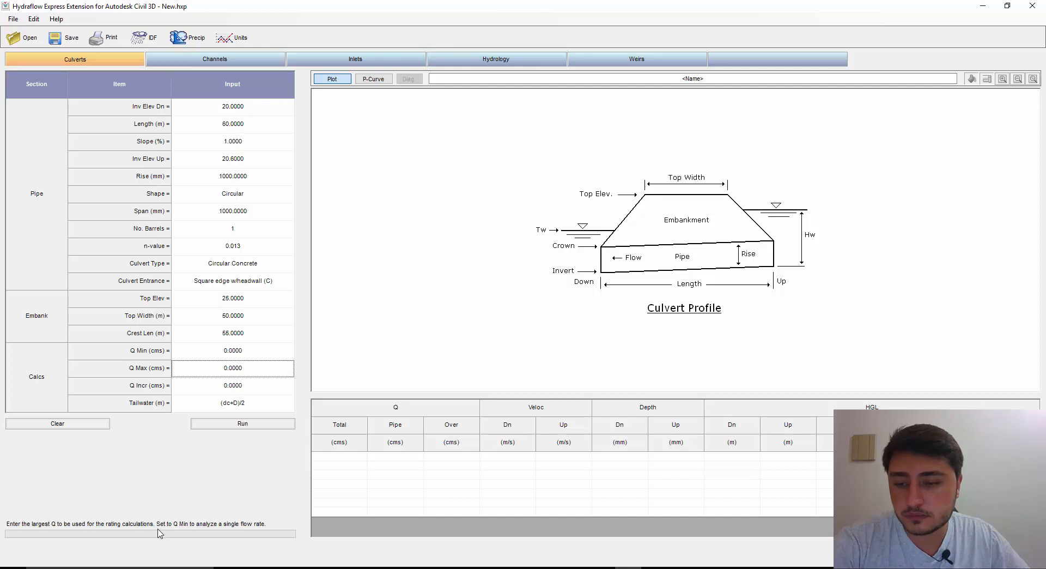
pyautogui.doubleClick(249, 370)
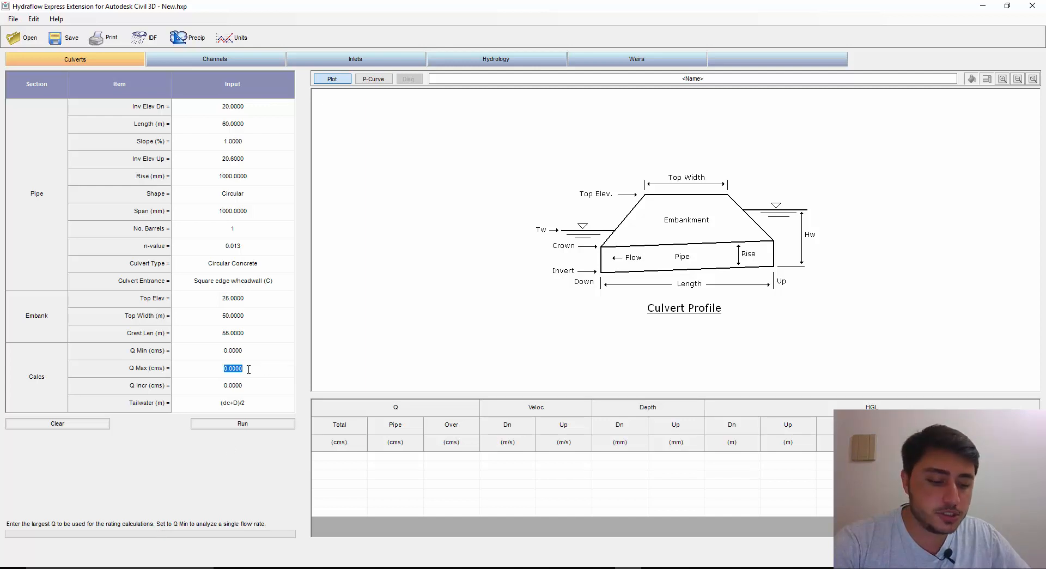
pyautogui.write('1')
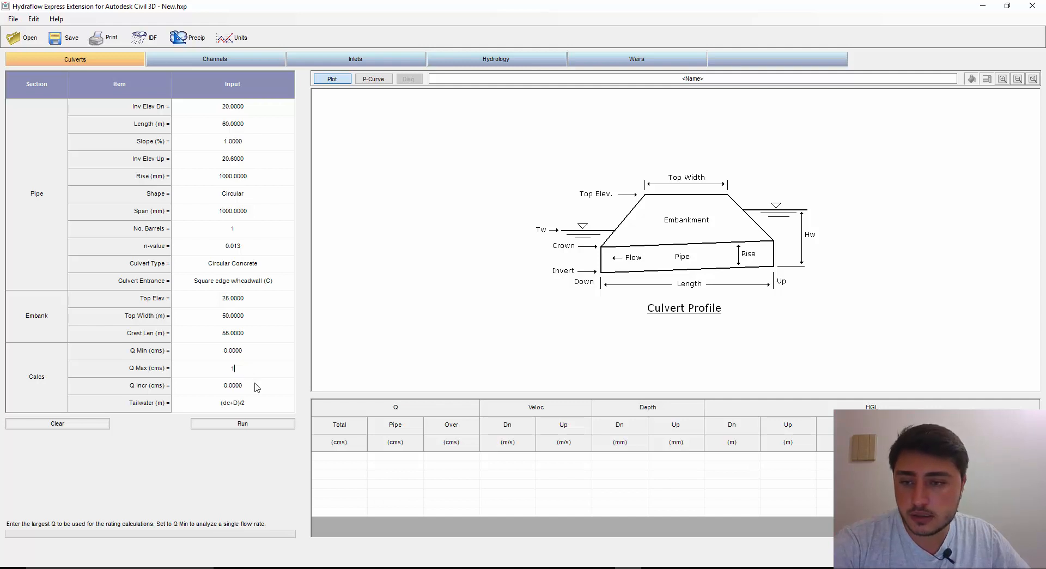
pyautogui.click(256, 386)
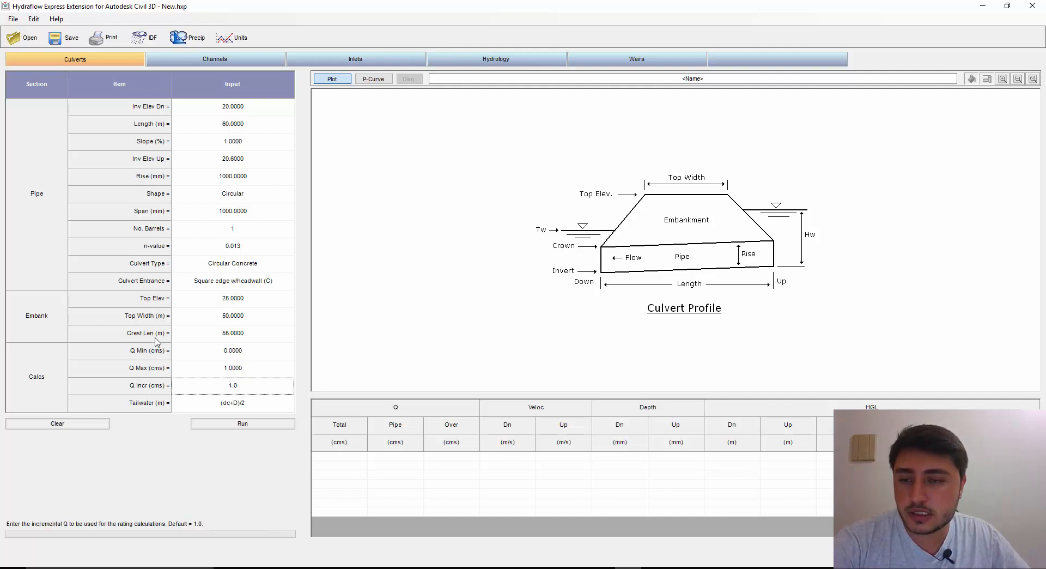
# Examine the available tailwater starting conditions for the culvert calculation.
pyautogui.click(156, 372)
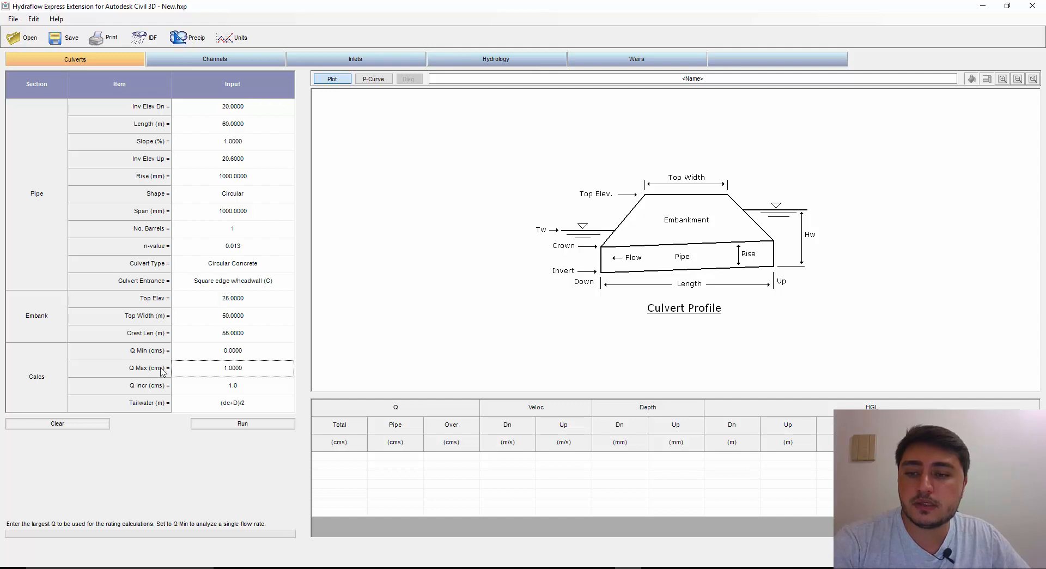
pyautogui.click(207, 406)
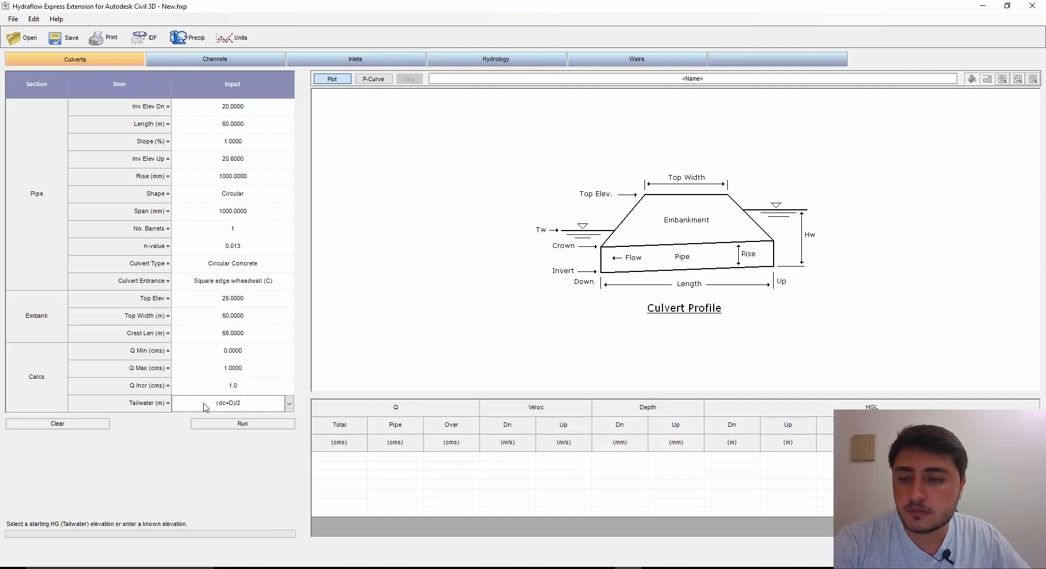
pyautogui.click(289, 405)
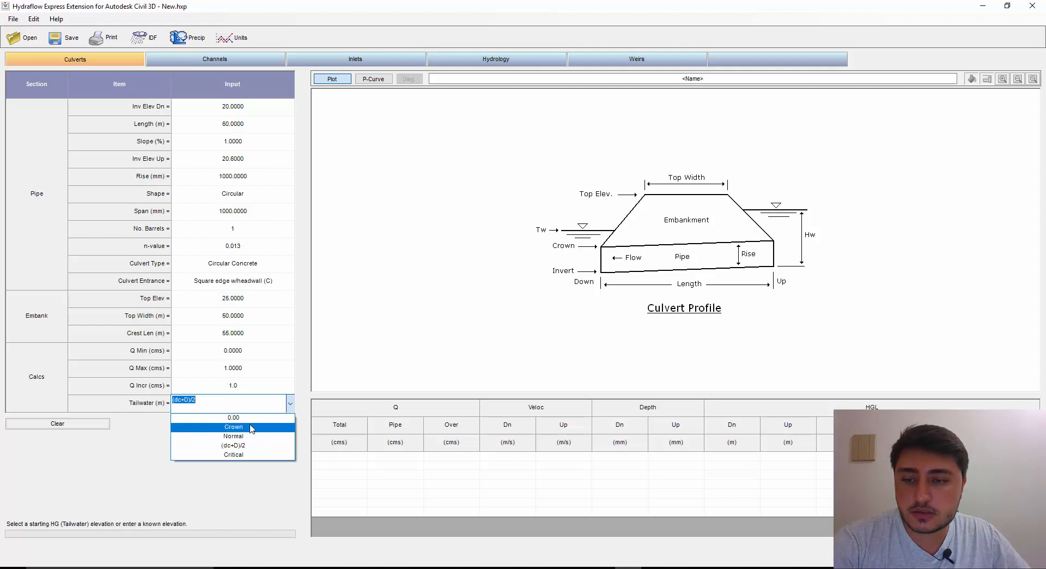
pyautogui.click(144, 426)
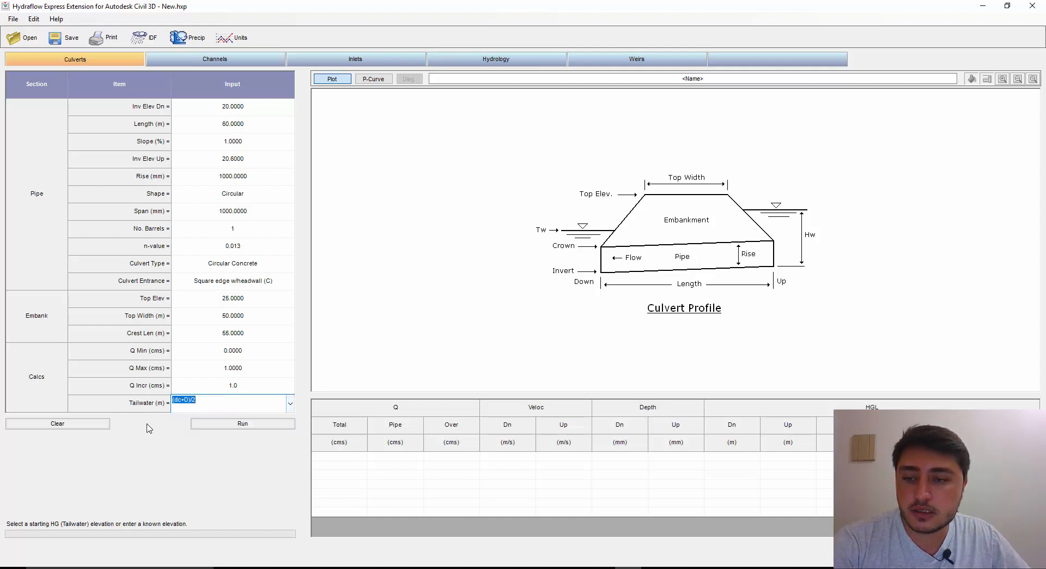
pyautogui.click(290, 403)
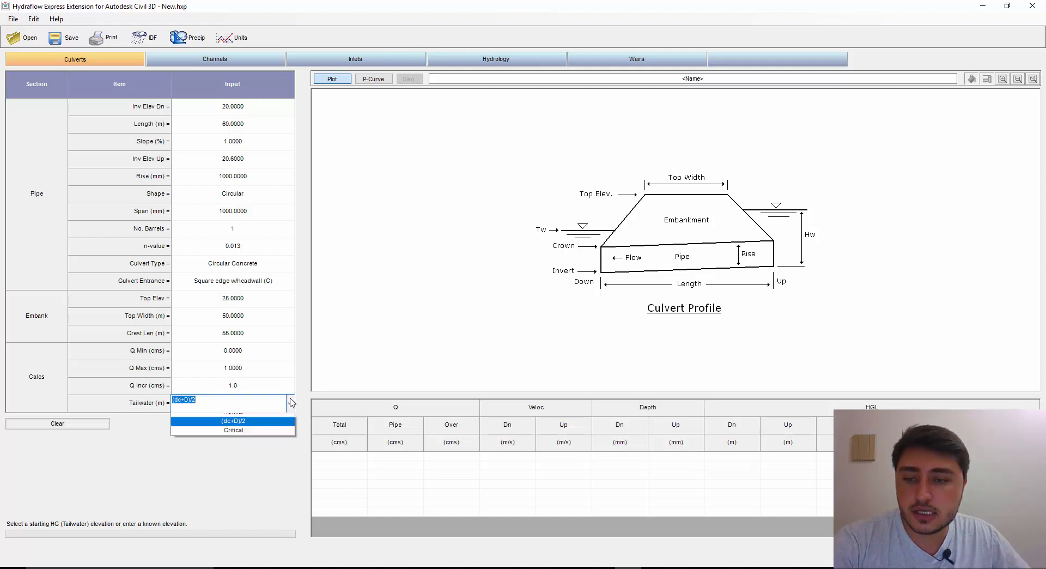
pyautogui.click(153, 444)
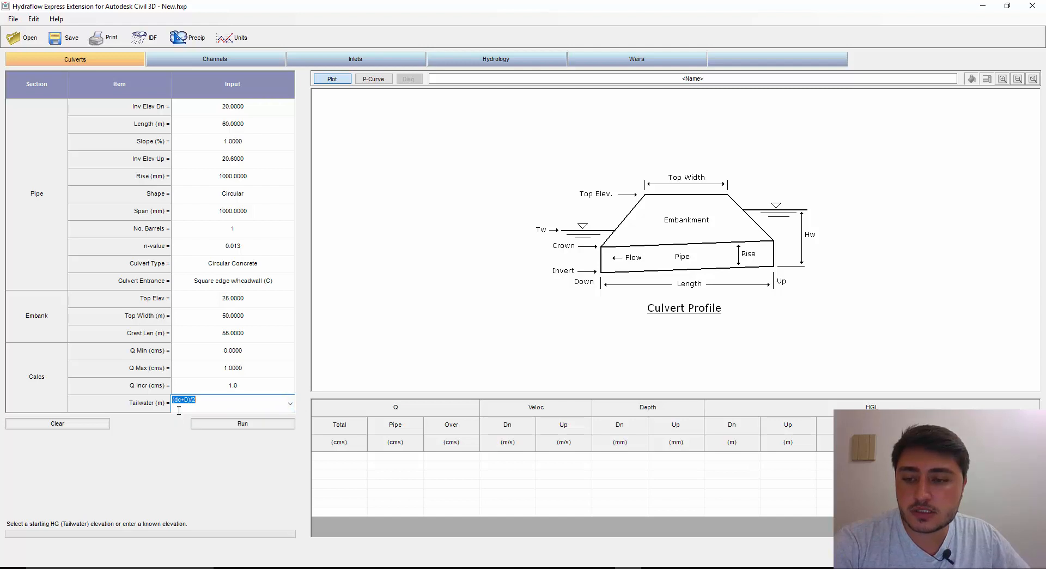
pyautogui.click(213, 366)
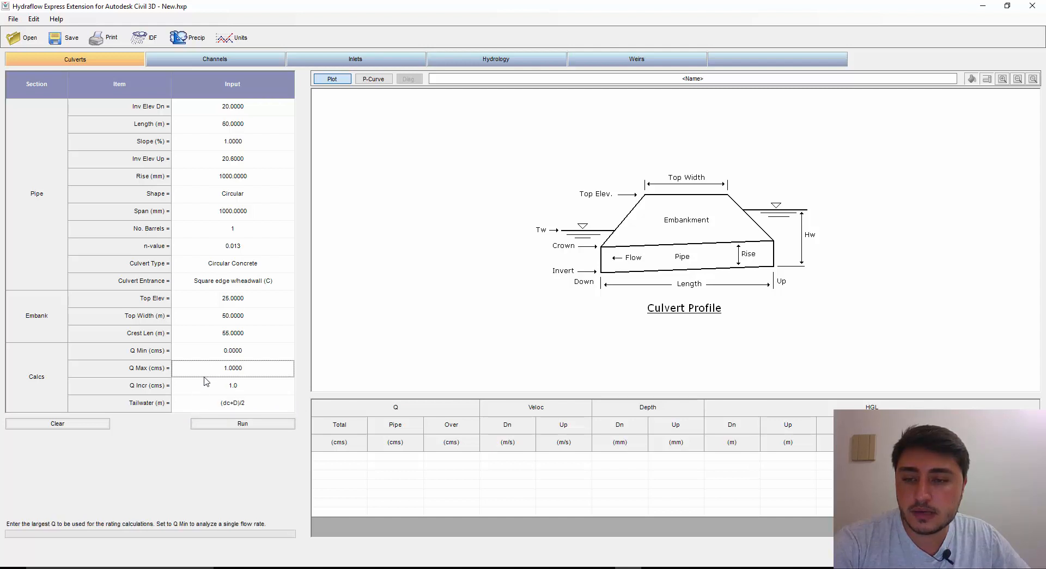
pyautogui.click(229, 409)
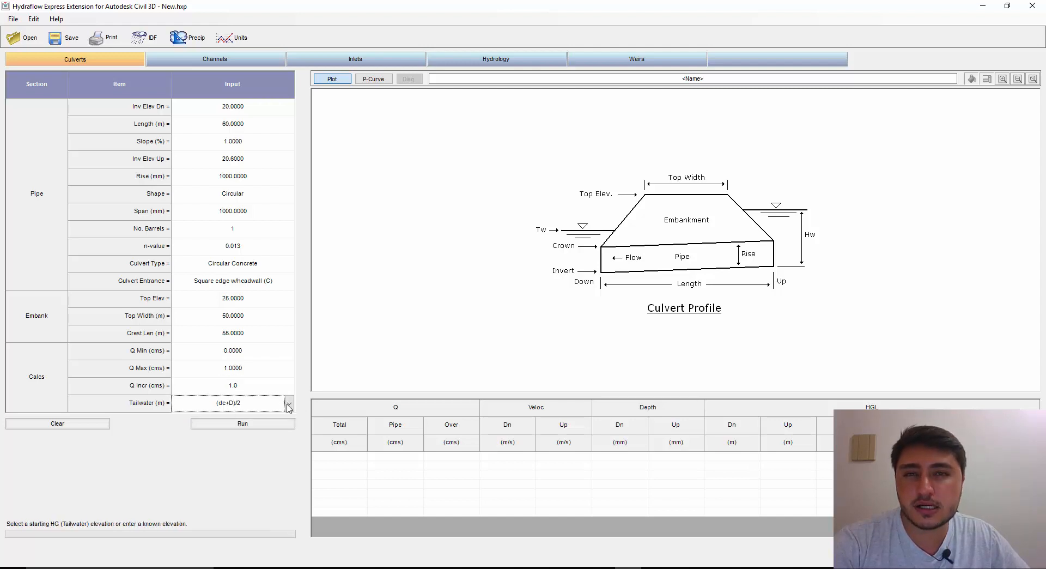
pyautogui.click(288, 406)
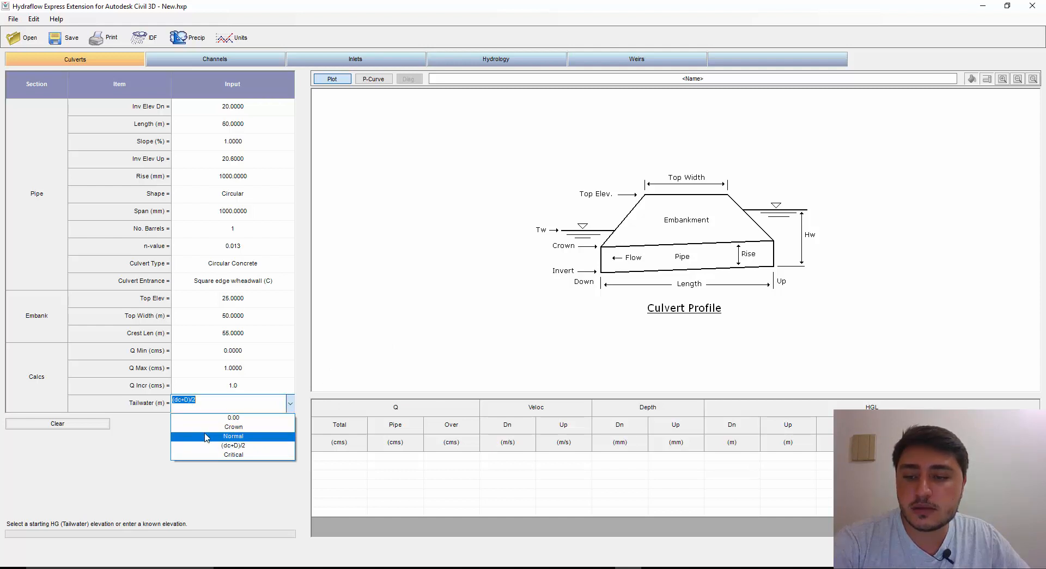
pyautogui.click(131, 446)
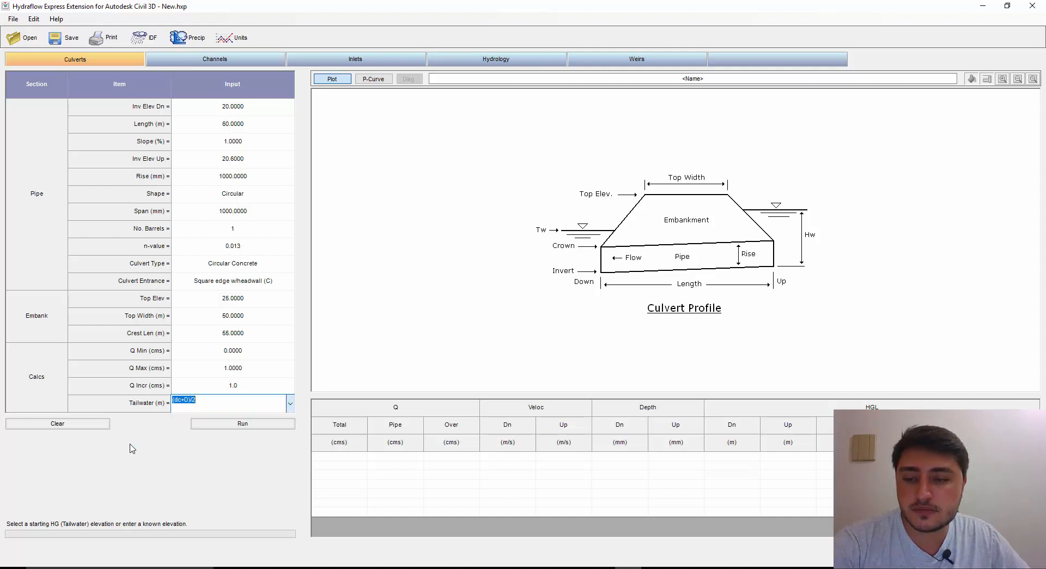
# Keep (dc+D)/2 as the tailwater condition and run the culvert analysis.
pyautogui.click(289, 406)
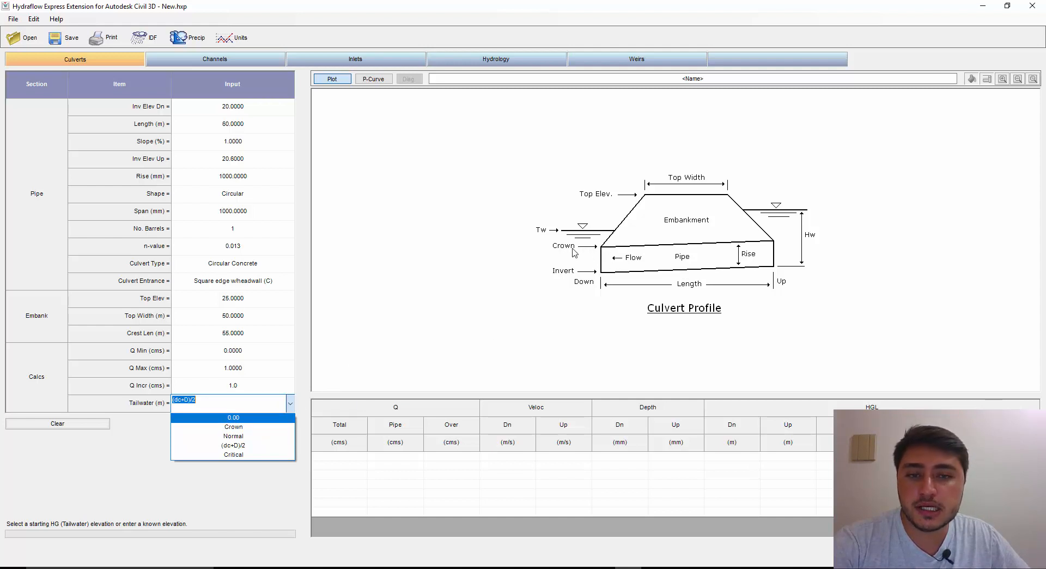
pyautogui.click(239, 472)
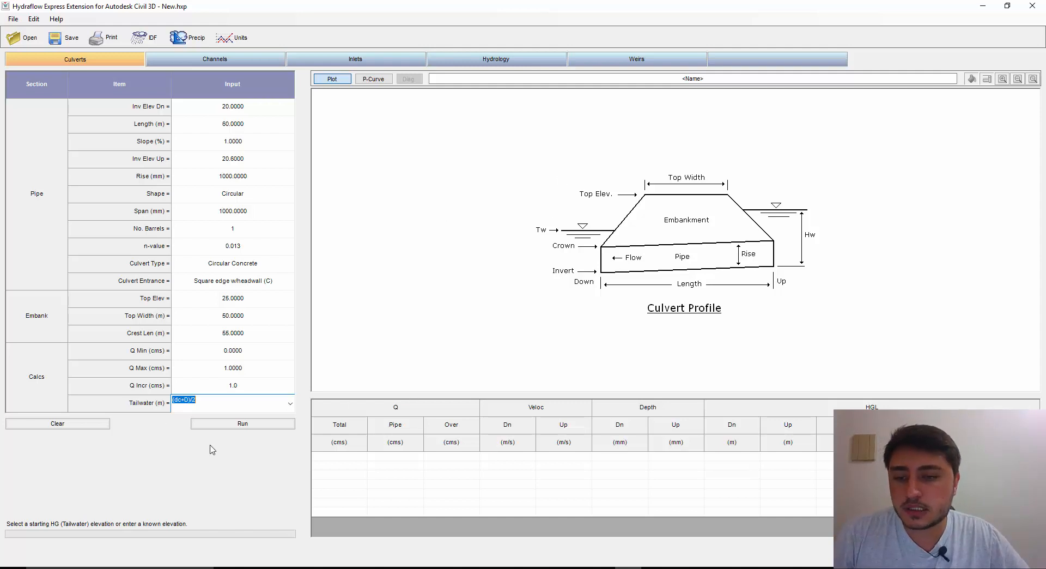
pyautogui.click(236, 424)
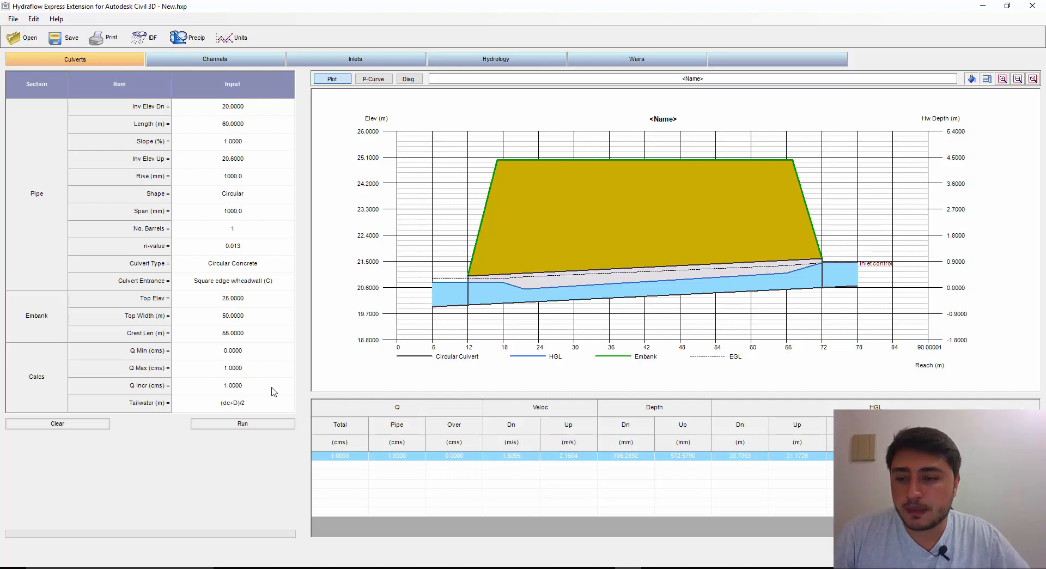
# Set the maximum flow to 2 cms and rerun the culvert analysis.
pyautogui.click(260, 374)
pyautogui.doubleClick(261, 373)
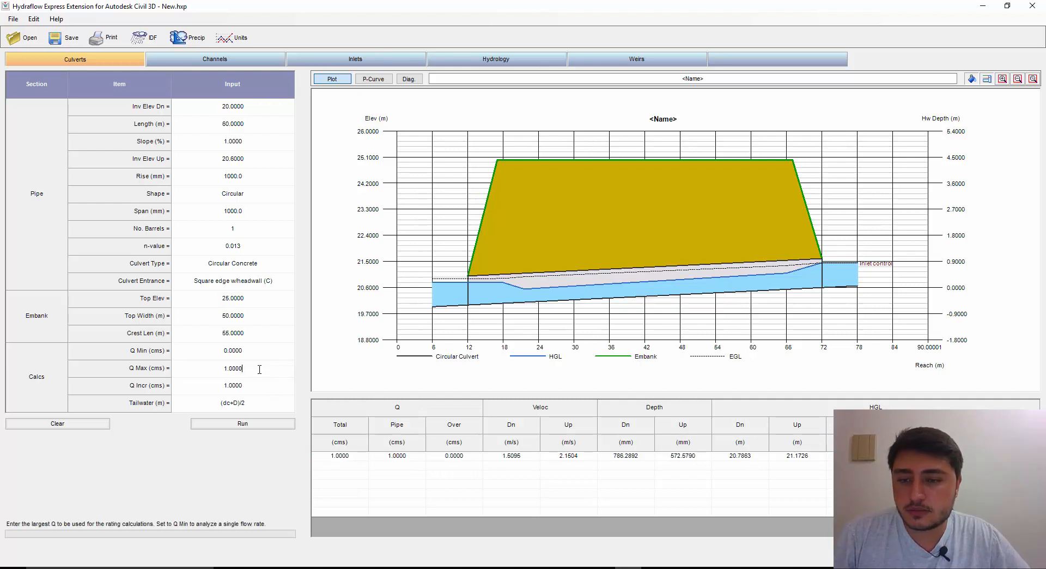
pyautogui.write('2')
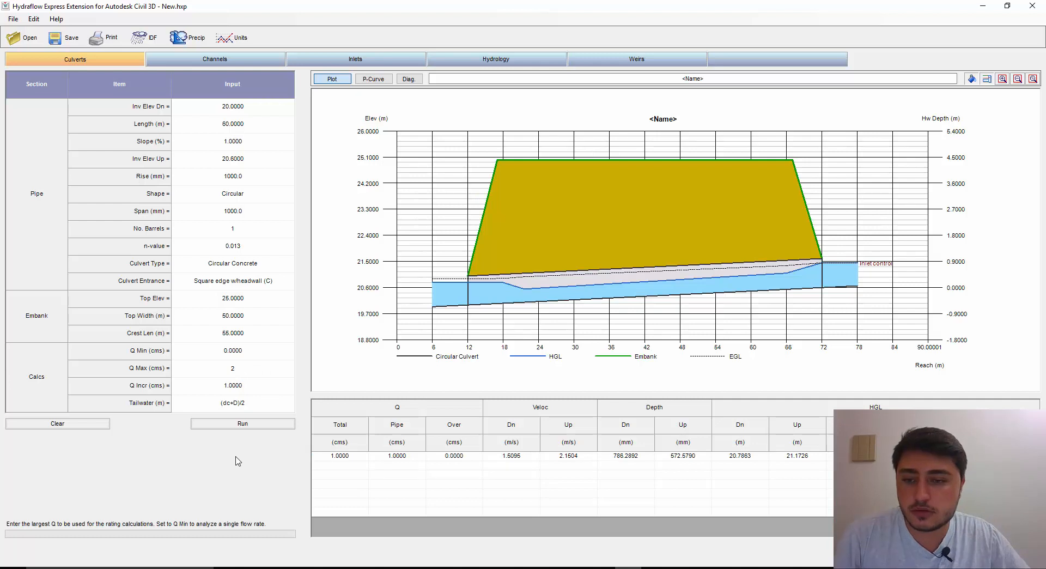
pyautogui.click(241, 430)
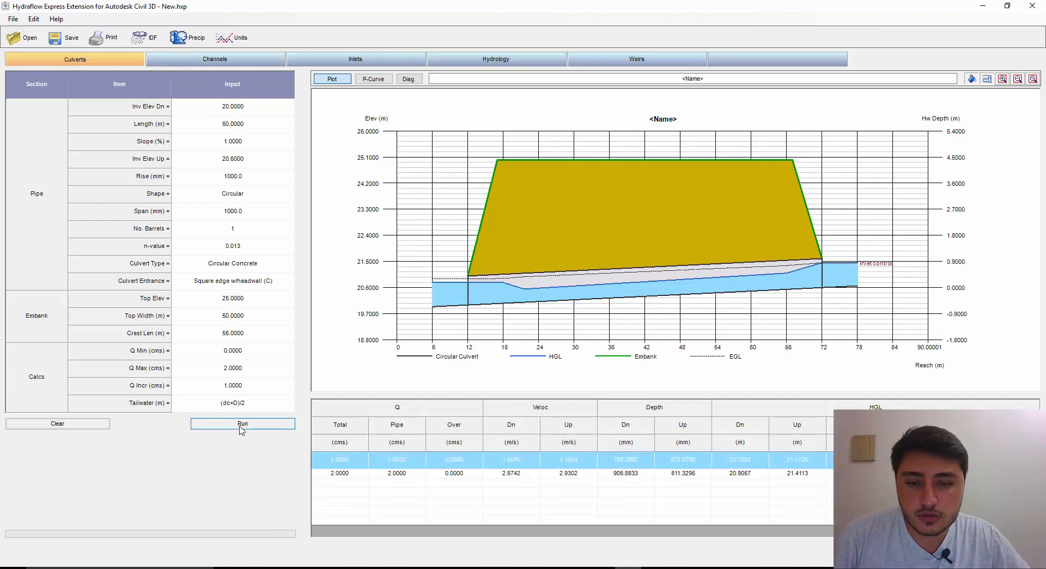
# Compare the plotted culvert profiles for the 2 cms and 1 cms flow results.
pyautogui.click(353, 474)
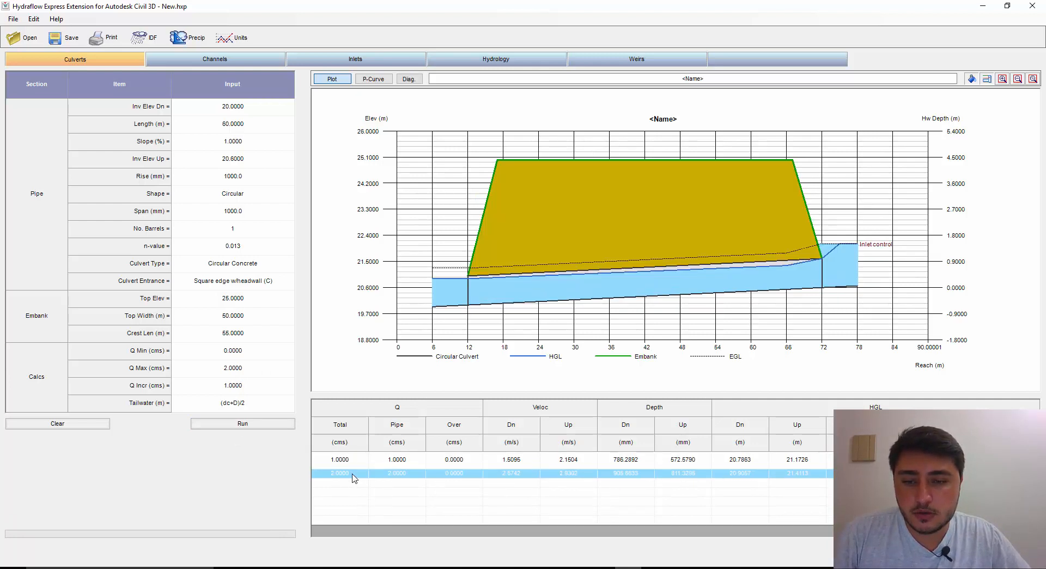
pyautogui.click(354, 460)
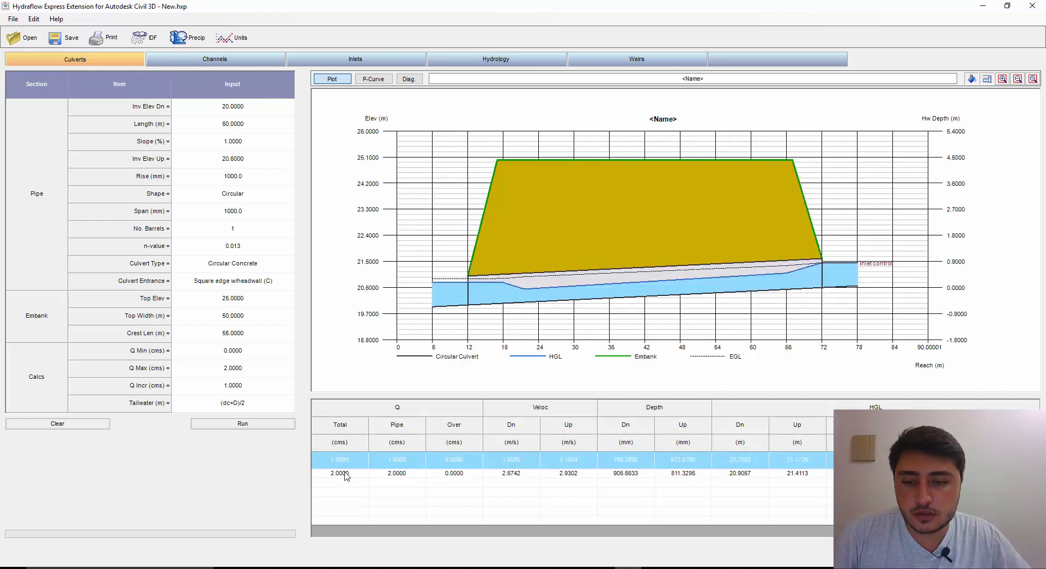
# Set the flow increment to 0.5 cms and rerun the culvert analysis.
pyautogui.click(206, 386)
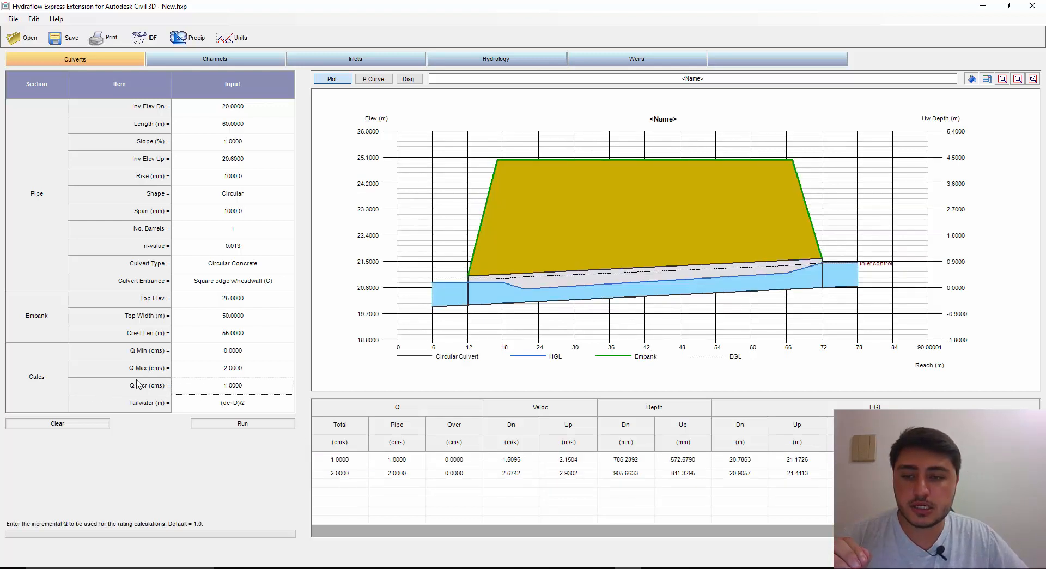
pyautogui.click(252, 389)
pyautogui.doubleClick(252, 388)
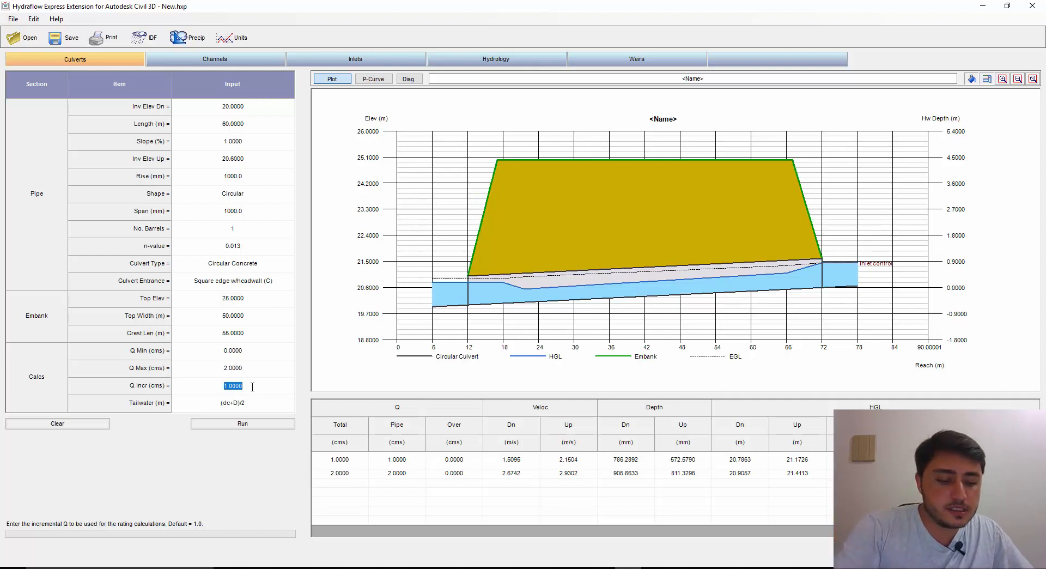
pyautogui.write('0.5')
pyautogui.click(259, 425)
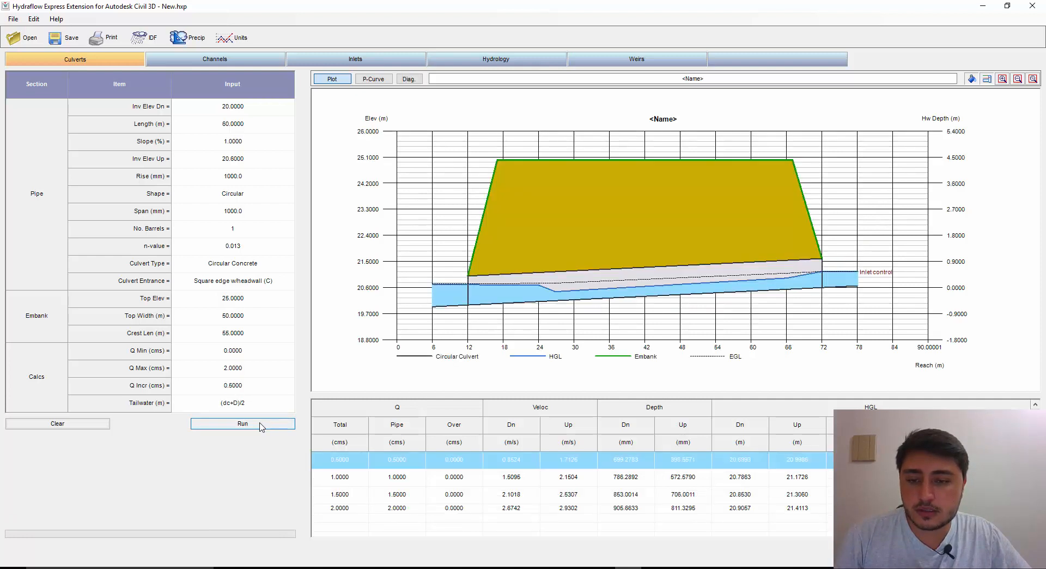
# Compare the plotted culvert profiles for the 0.5, 1, 1.5 and 2 cms flow results.
pyautogui.click(355, 479)
pyautogui.click(353, 497)
pyautogui.click(350, 508)
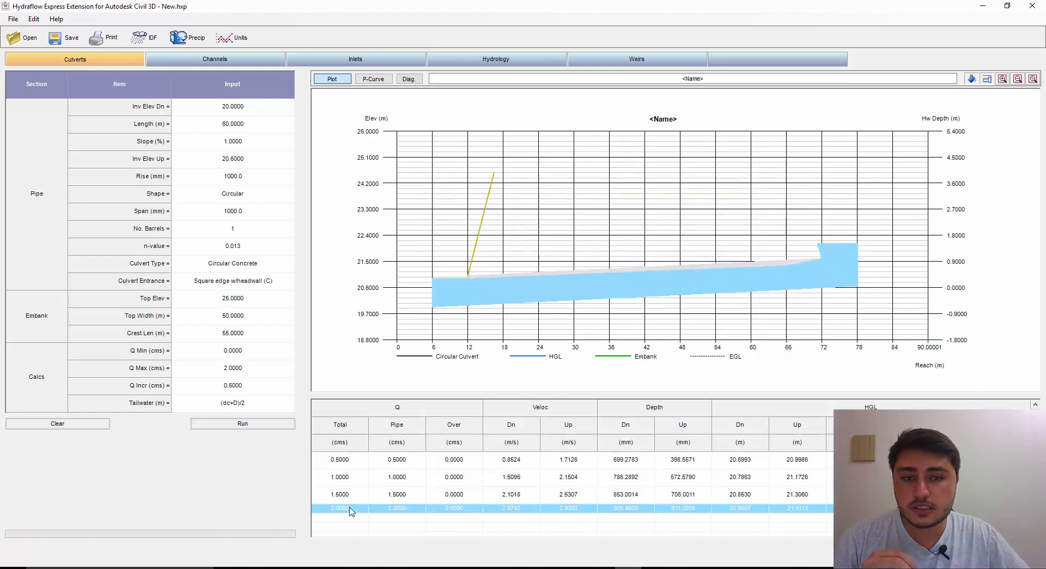
pyautogui.click(354, 463)
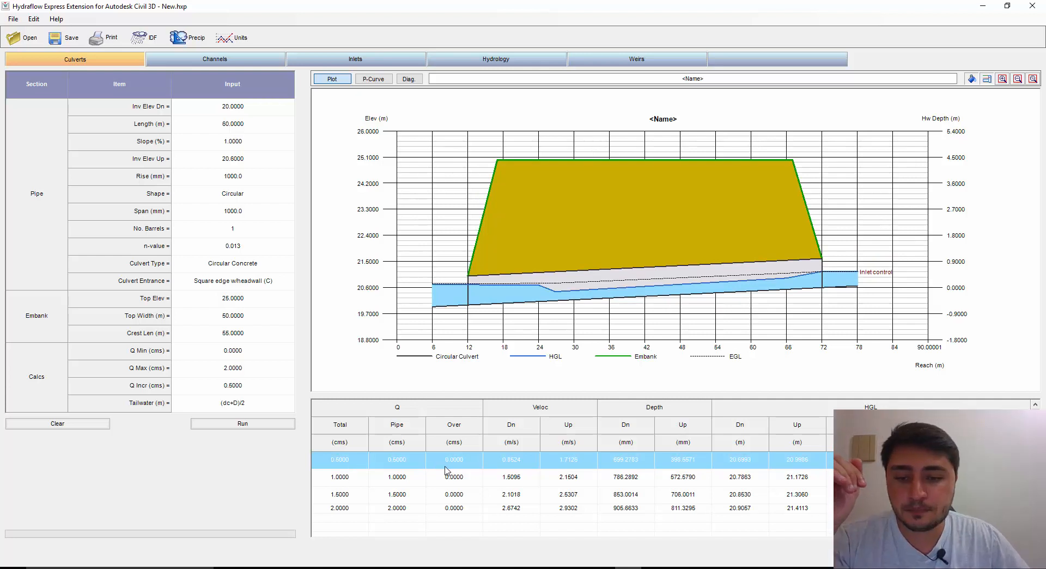
pyautogui.click(411, 478)
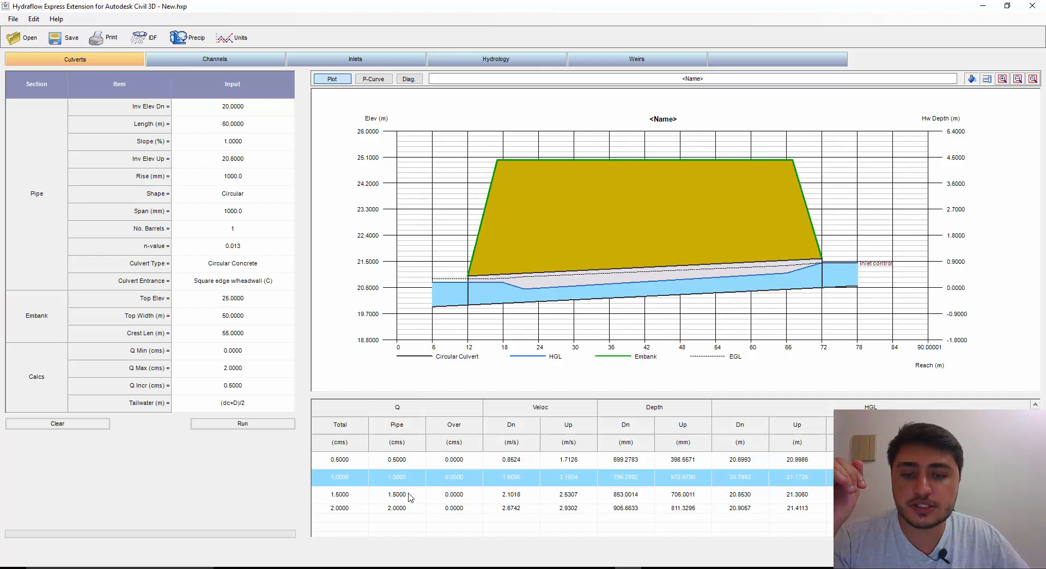
pyautogui.click(409, 494)
pyautogui.click(403, 508)
pyautogui.click(402, 482)
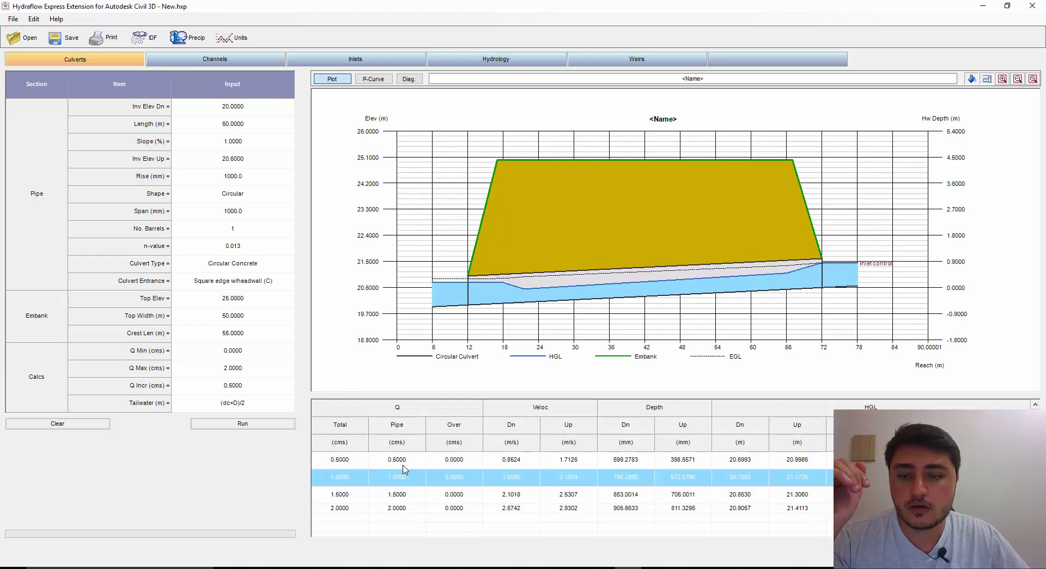
pyautogui.click(409, 462)
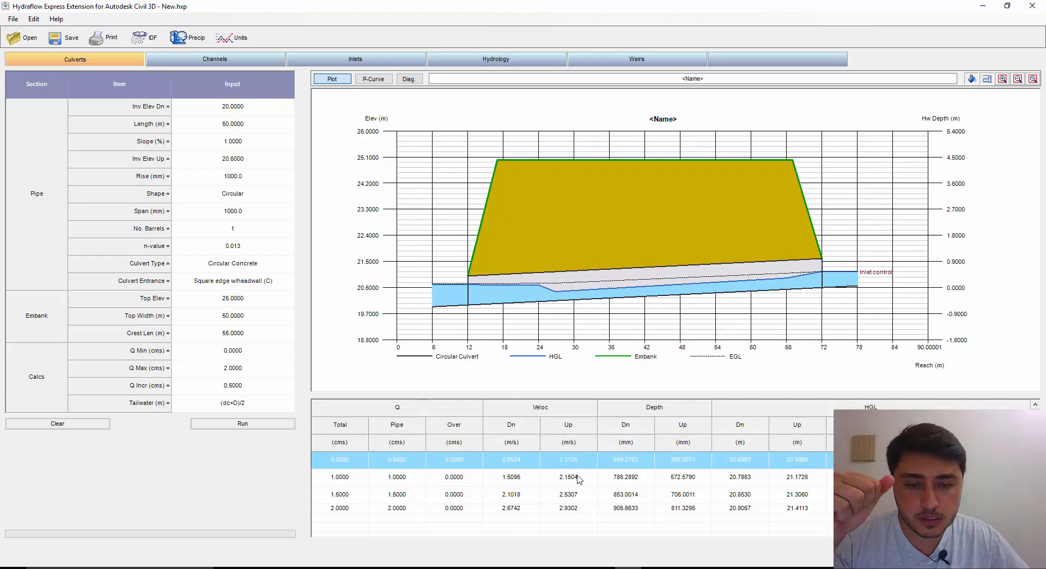
pyautogui.click(395, 479)
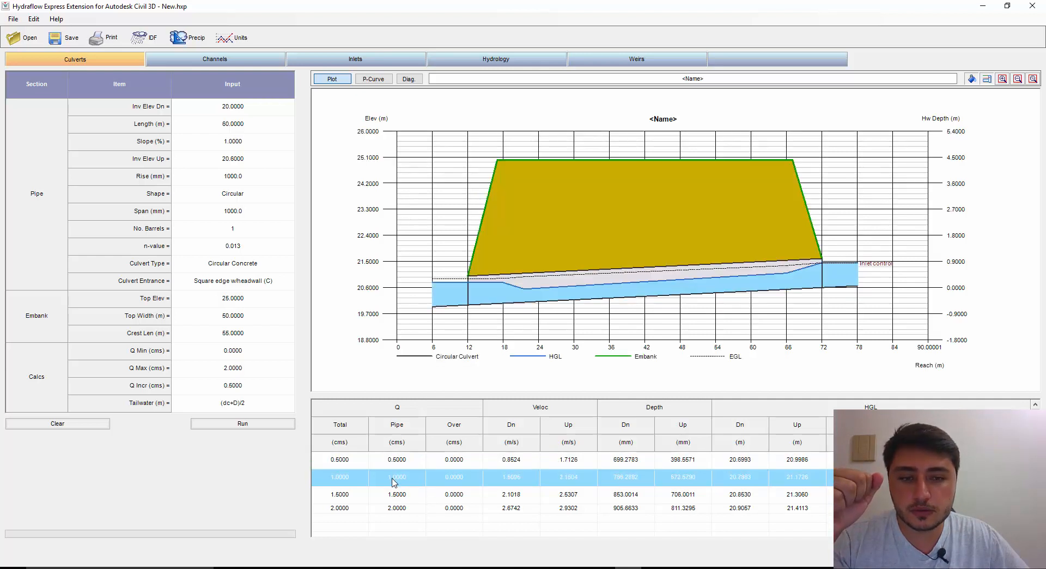
pyautogui.click(409, 500)
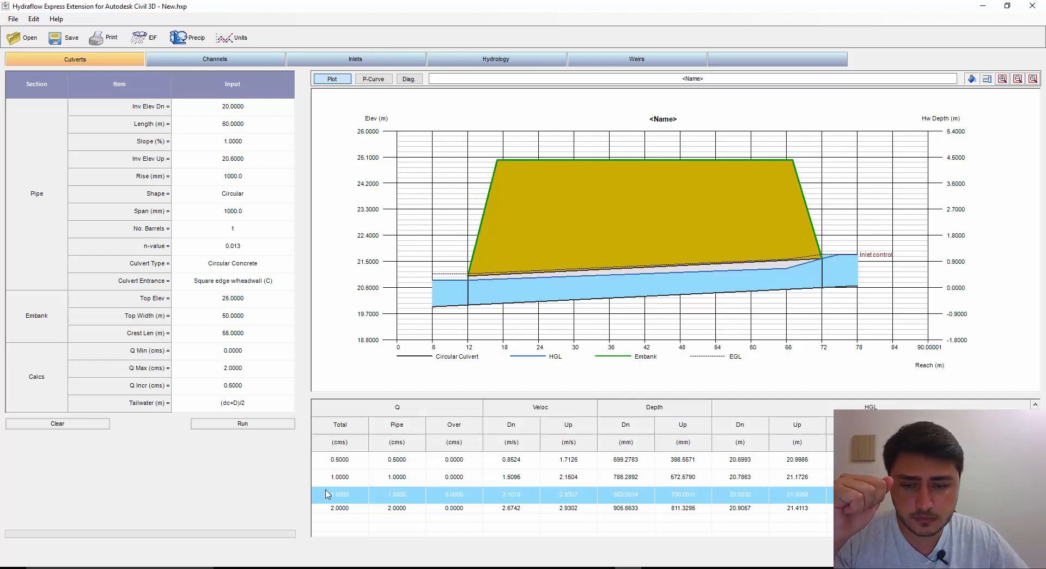
pyautogui.click(396, 508)
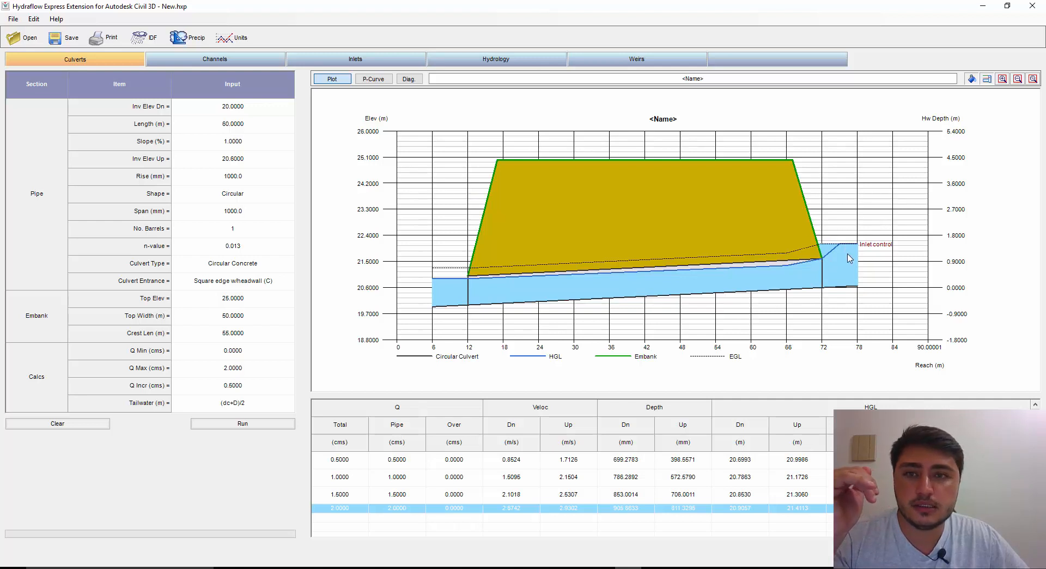
# View the culvert profile diagram and display the culvert's performance curve.
pyautogui.click(418, 83)
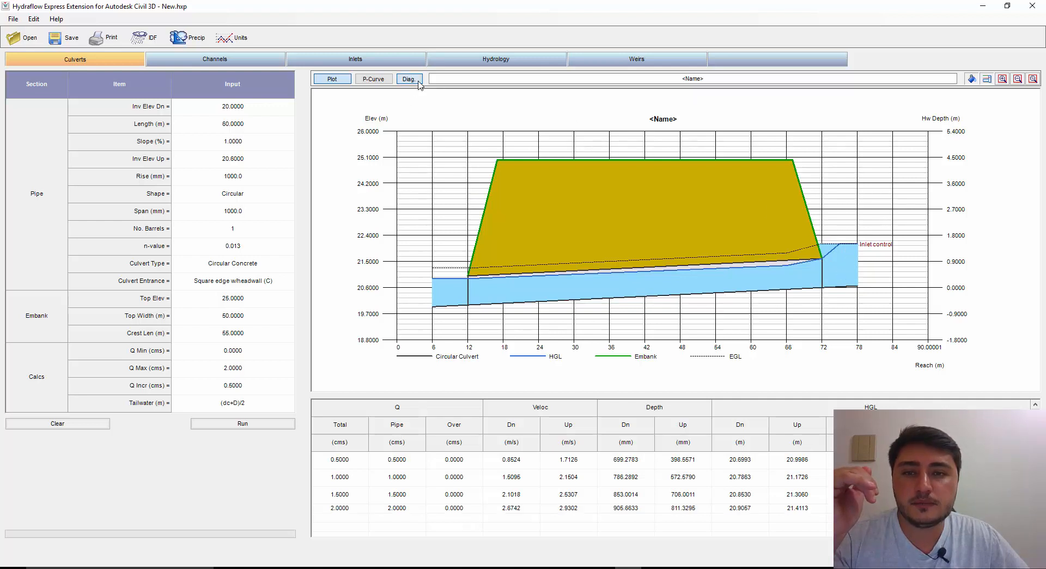
pyautogui.click(419, 82)
pyautogui.click(418, 83)
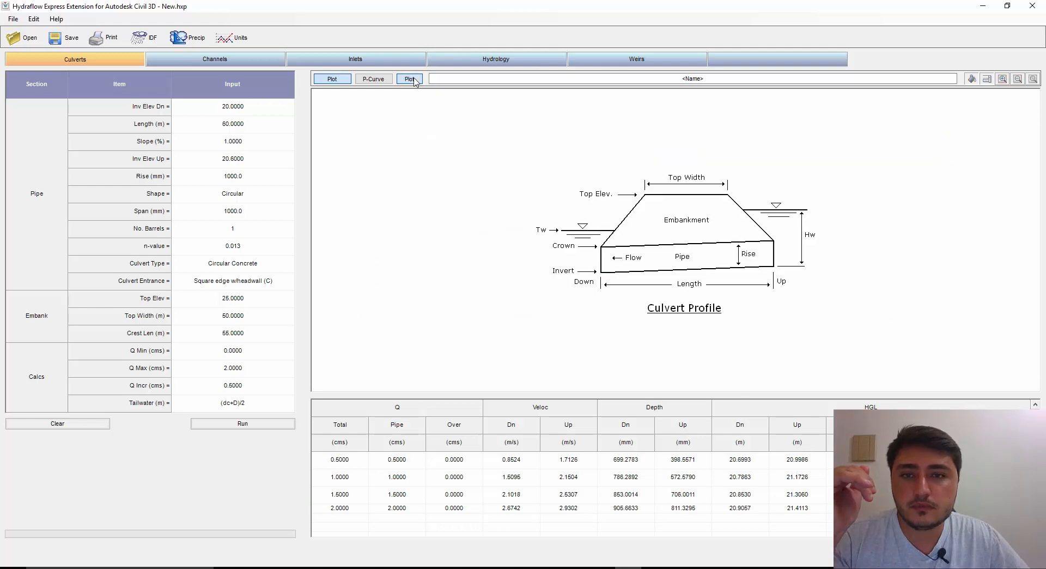
pyautogui.click(384, 84)
pyautogui.click(403, 80)
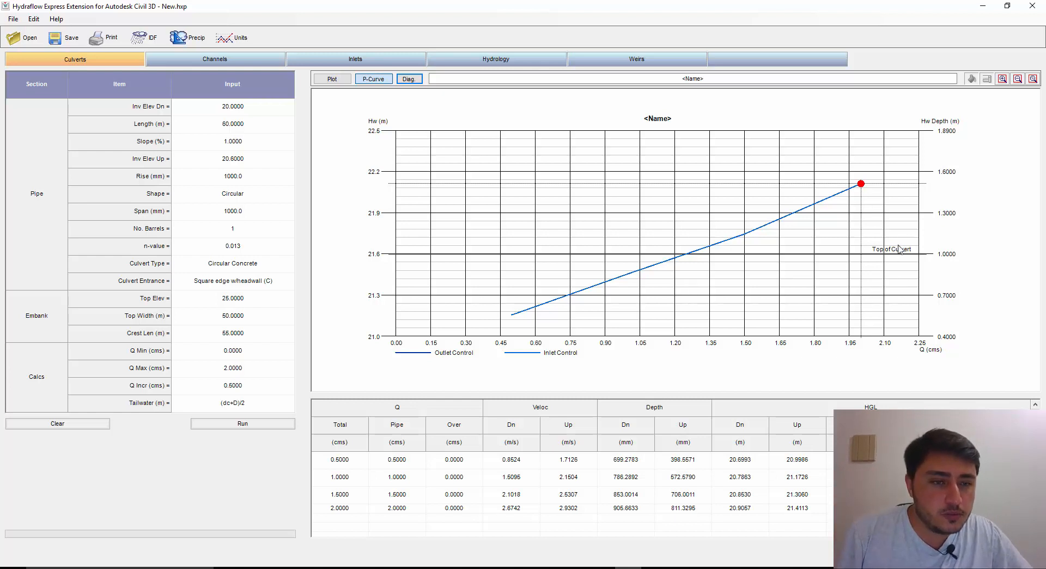
# Examine the performance curve up close around the top-of-culvert line, and restore its full view.
pyautogui.click(1002, 79)
pyautogui.click(847, 259)
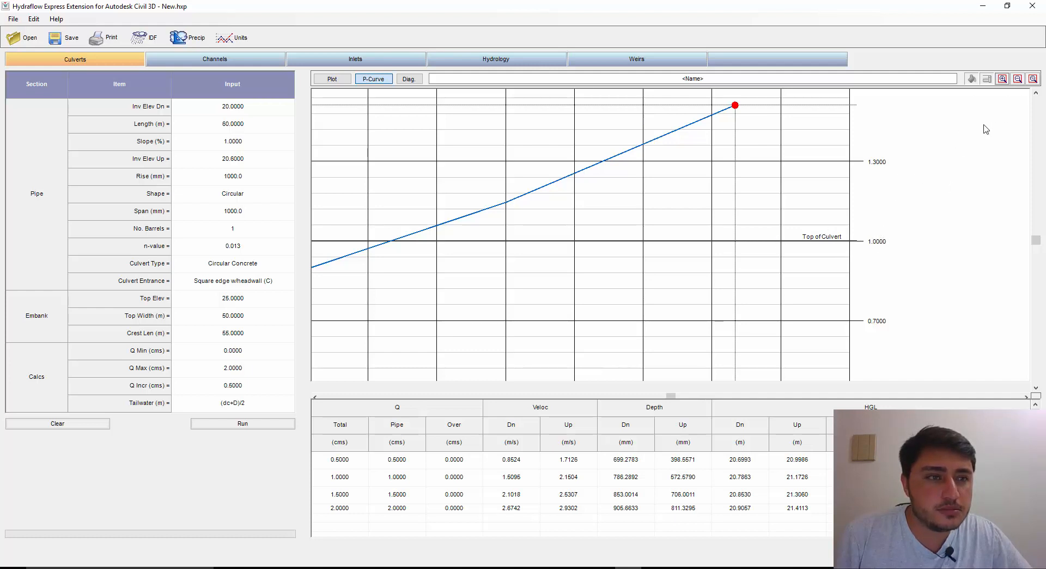
pyautogui.click(1017, 79)
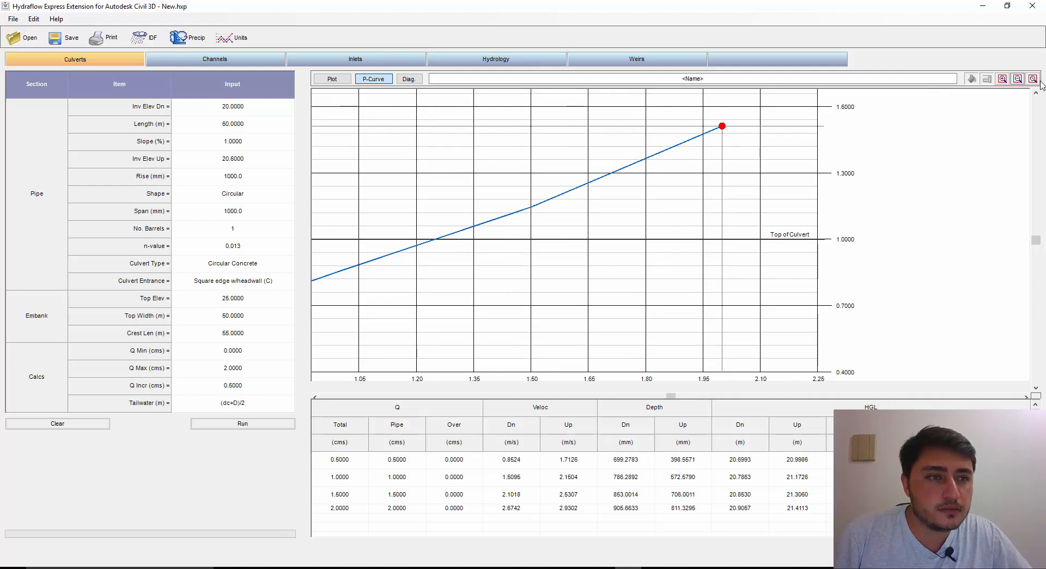
pyautogui.click(1032, 79)
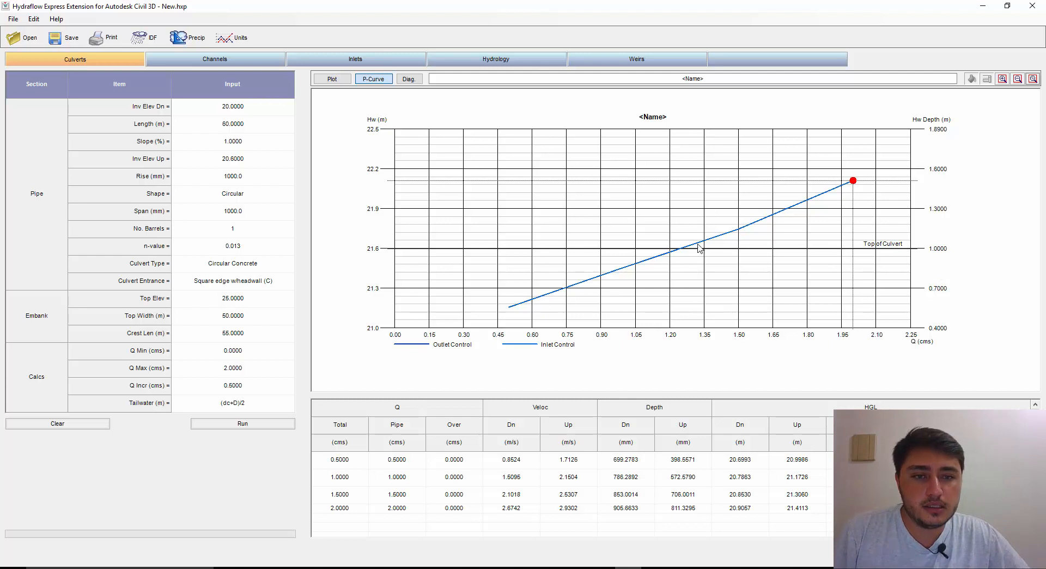
pyautogui.scroll(1, 684, 251)
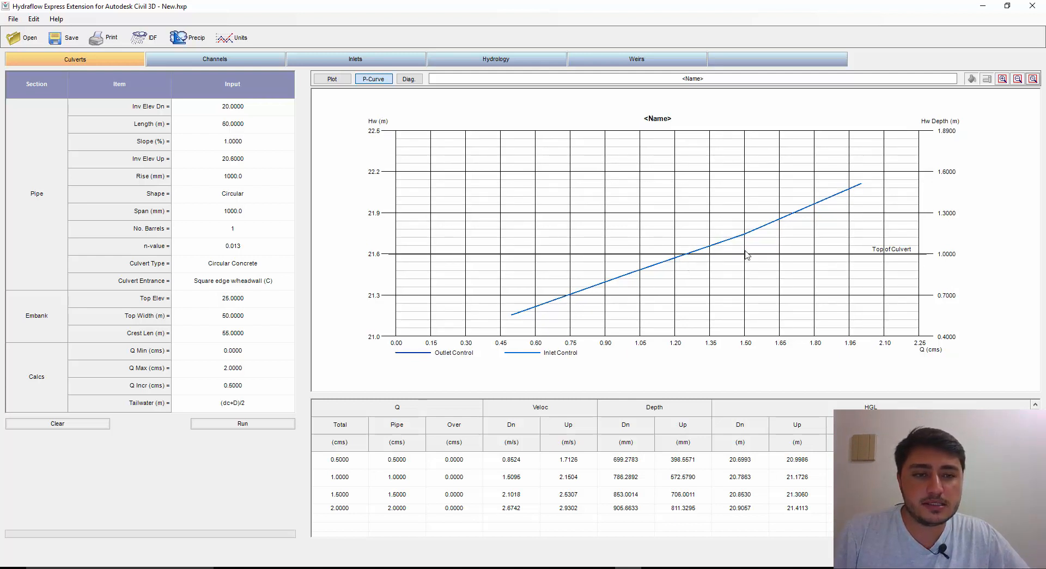
# Locate the 0.5, 1 and 1.5 cms flow results on the performance curve.
pyautogui.click(581, 483)
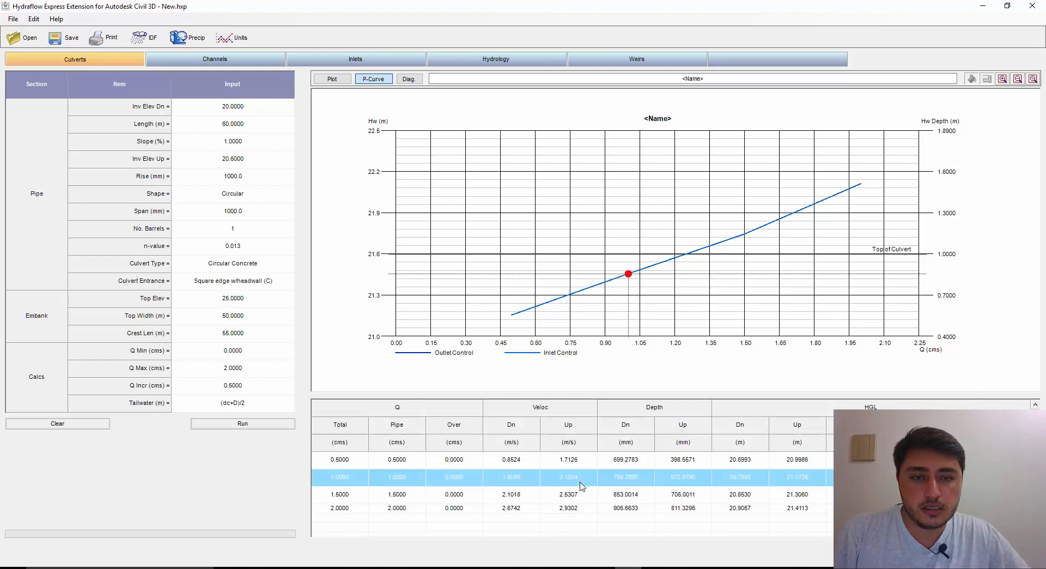
pyautogui.click(570, 496)
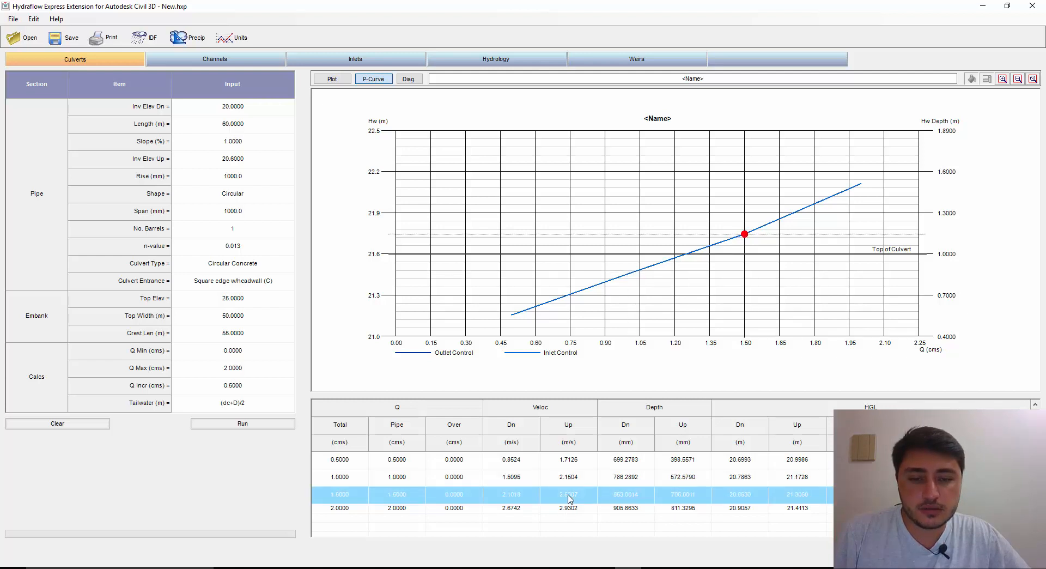
pyautogui.click(594, 465)
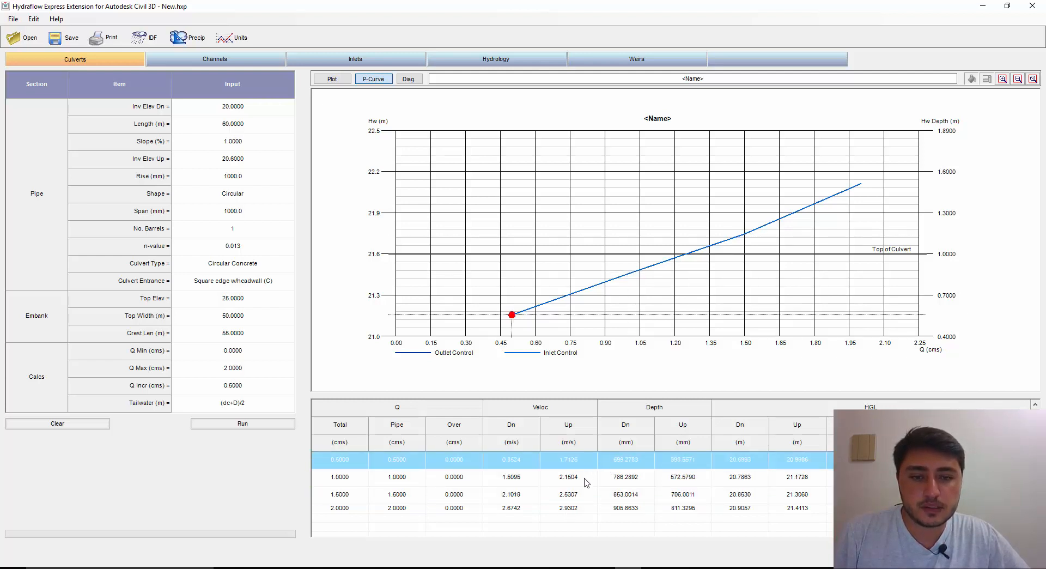
pyautogui.click(586, 479)
pyautogui.click(586, 494)
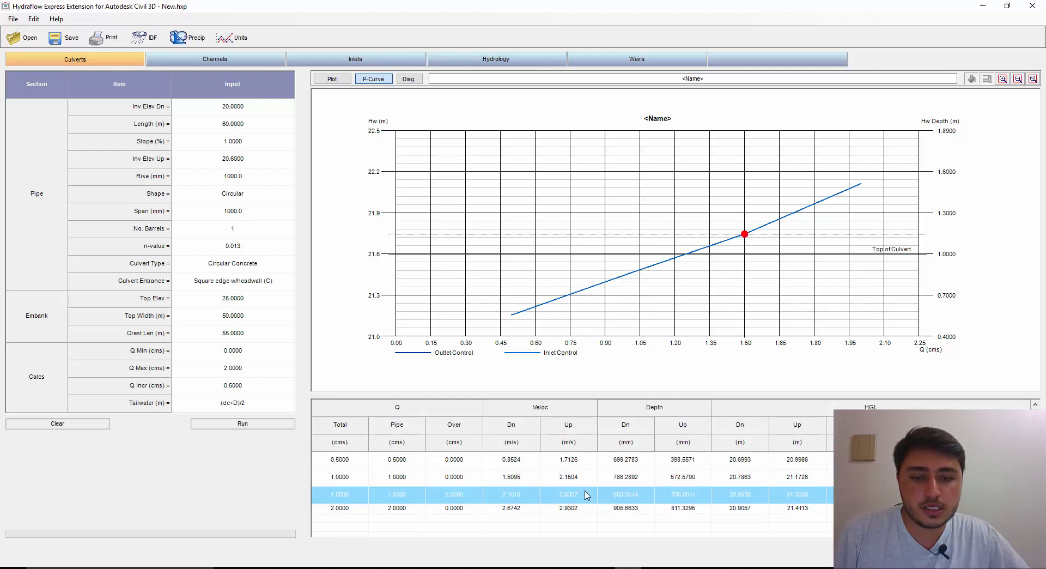
pyautogui.click(586, 480)
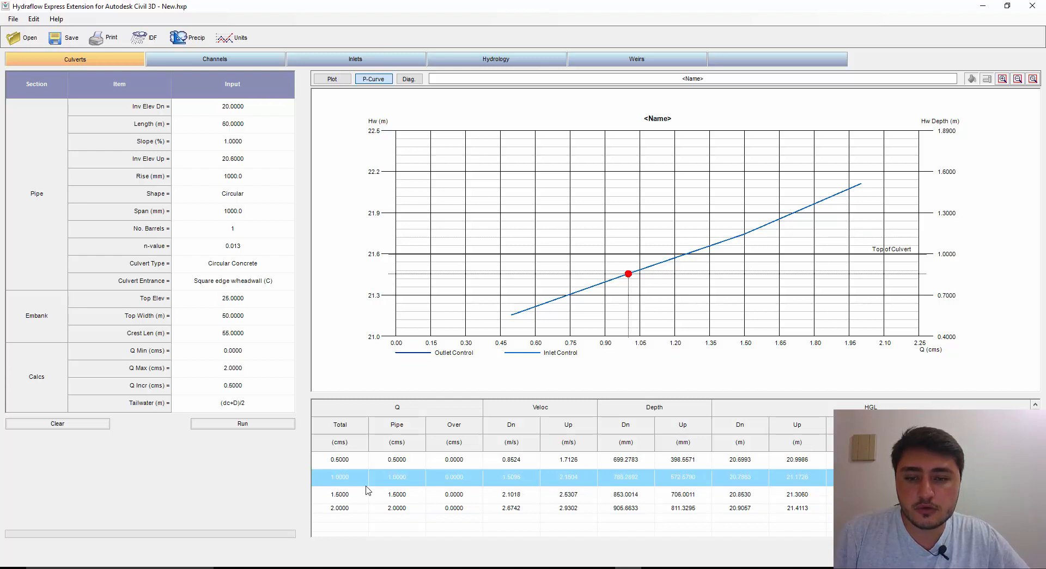
# Set the flow increment to 0.3 cms and rerun the culvert analysis.
pyautogui.click(264, 389)
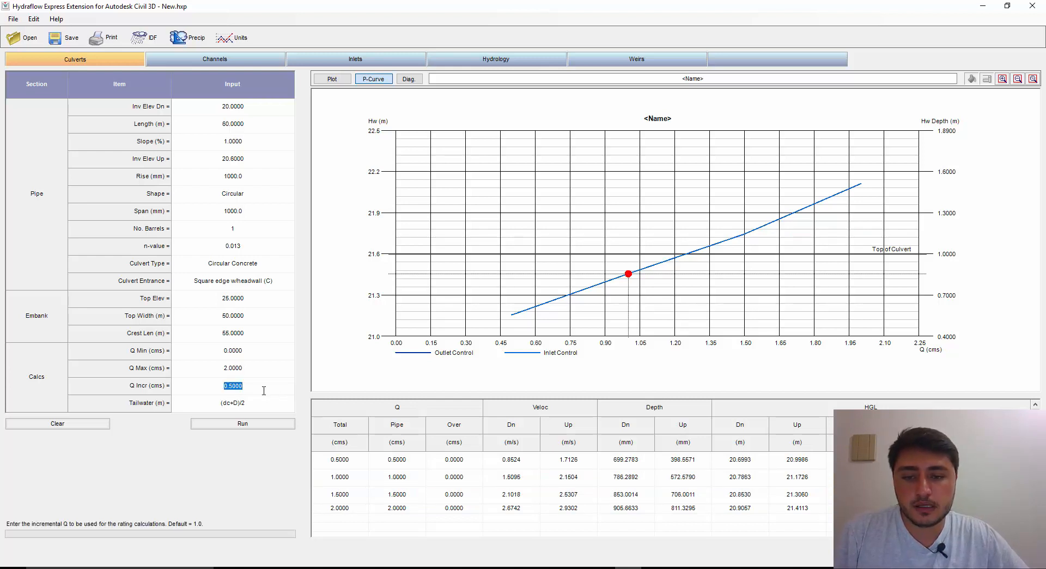
pyautogui.write('0')
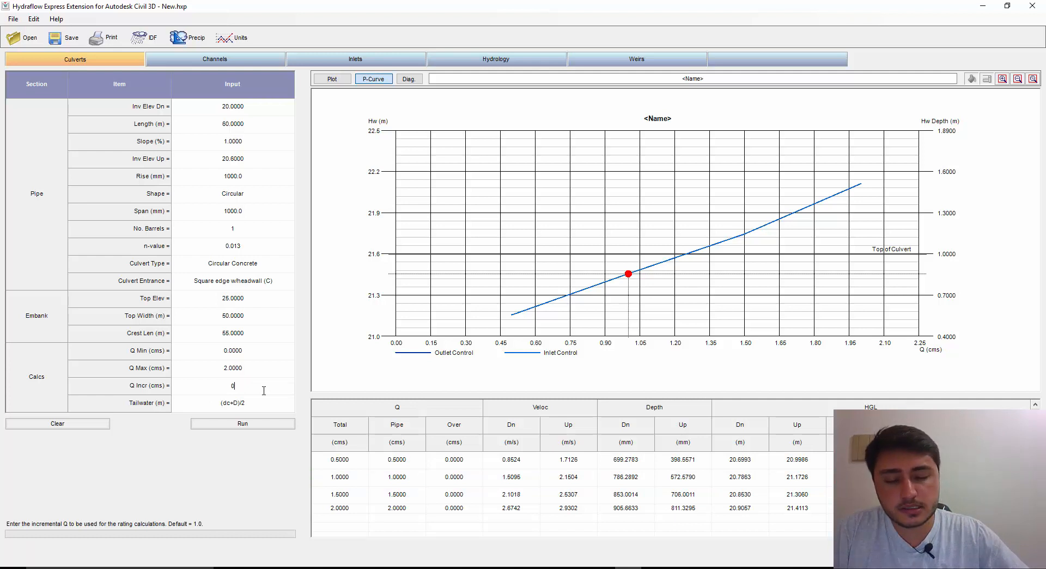
pyautogui.write('.3')
pyautogui.click(268, 425)
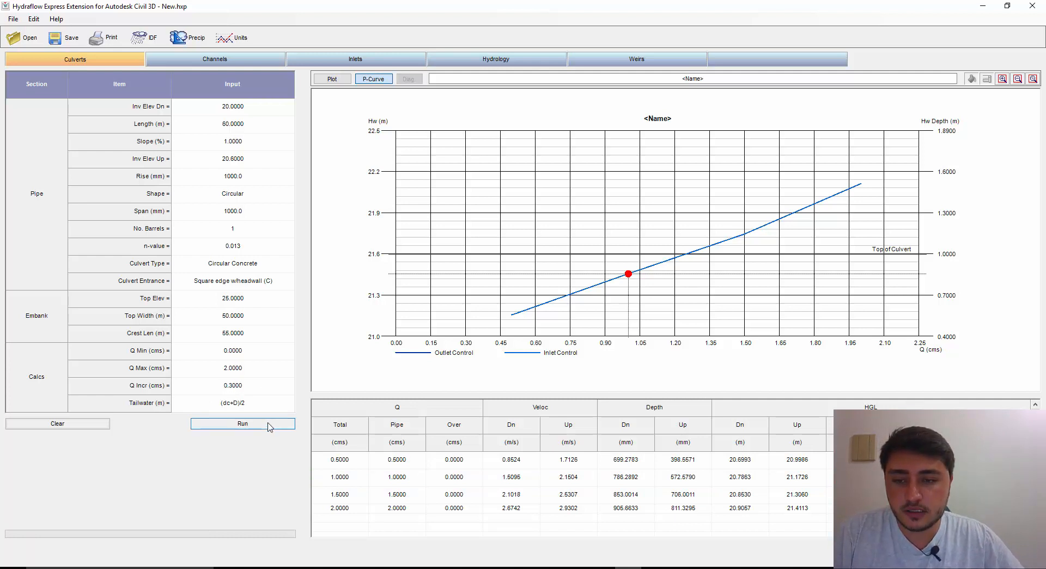
# Check the 0.9, 1.2 and 1.5 cms flow results against the top-of-culvert line on the performance curve.
pyautogui.click(407, 500)
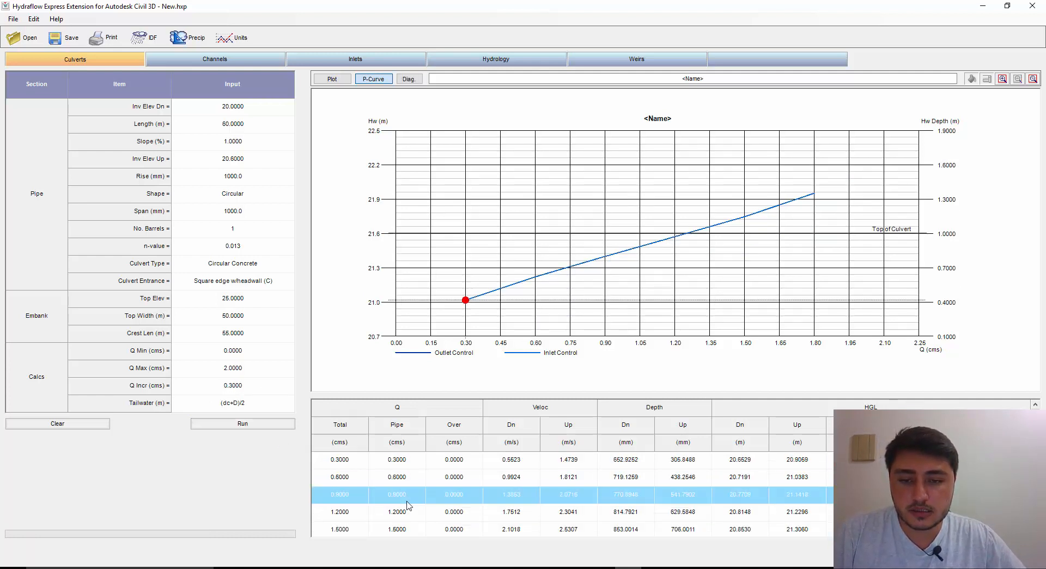
pyautogui.click(410, 515)
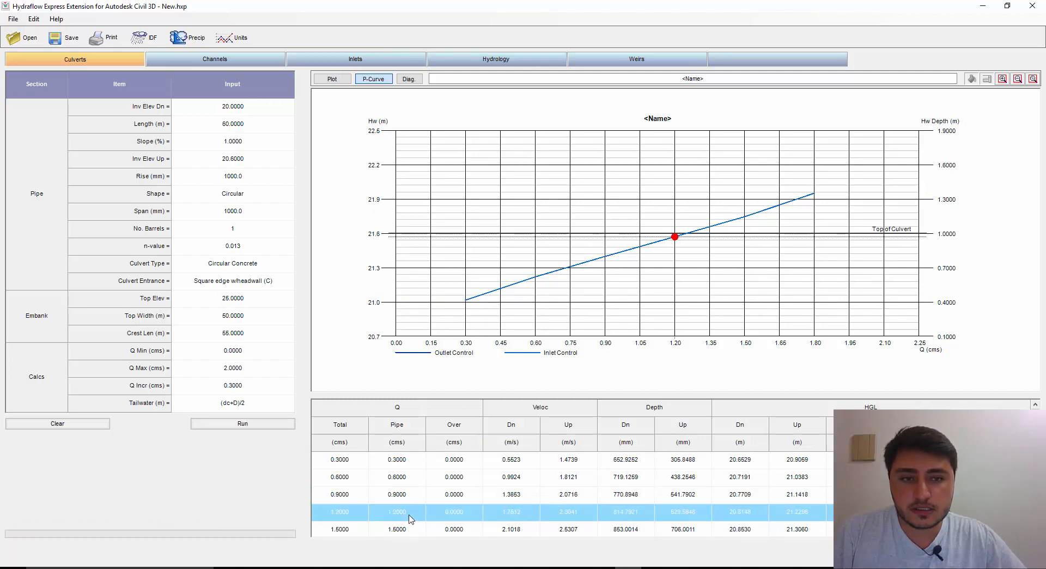
pyautogui.scroll(-1, 390, 517)
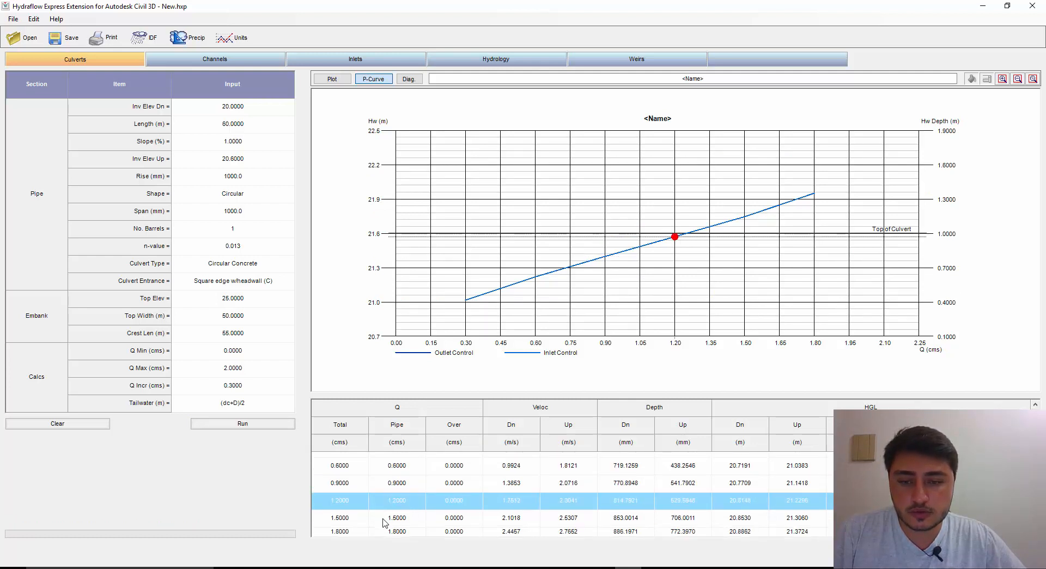
pyautogui.click(411, 519)
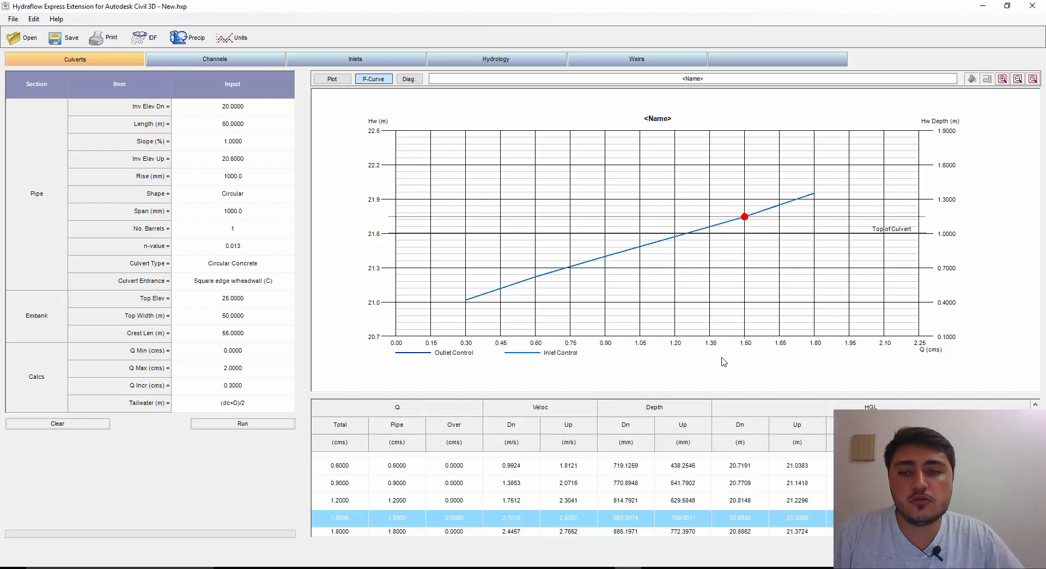
# Return to the culvert profile plot, set the maximum flow to 5 cms, and rerun the analysis to review the higher-flow results.
pyautogui.click(327, 79)
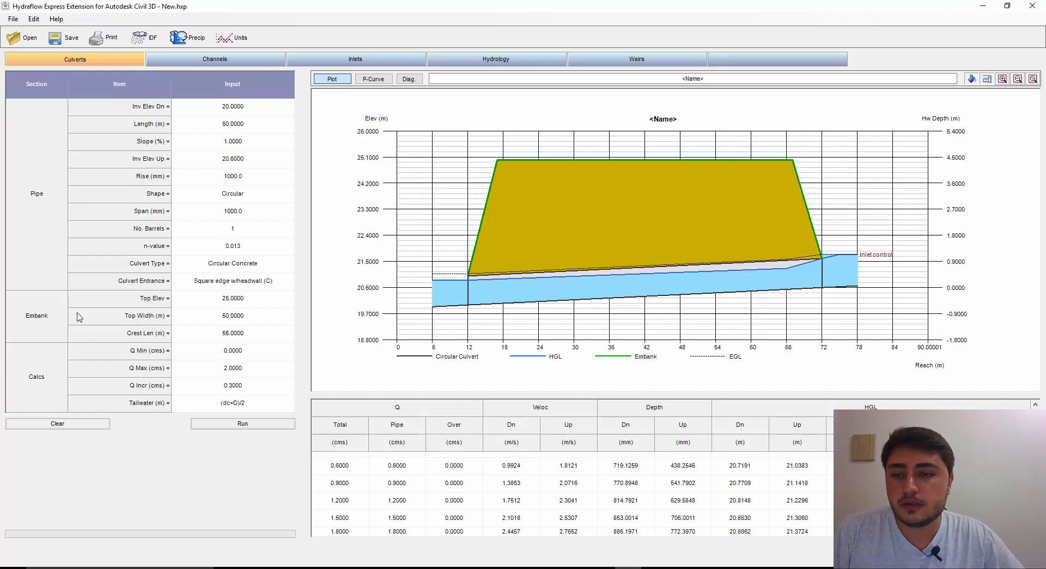
pyautogui.click(257, 372)
pyautogui.write('5')
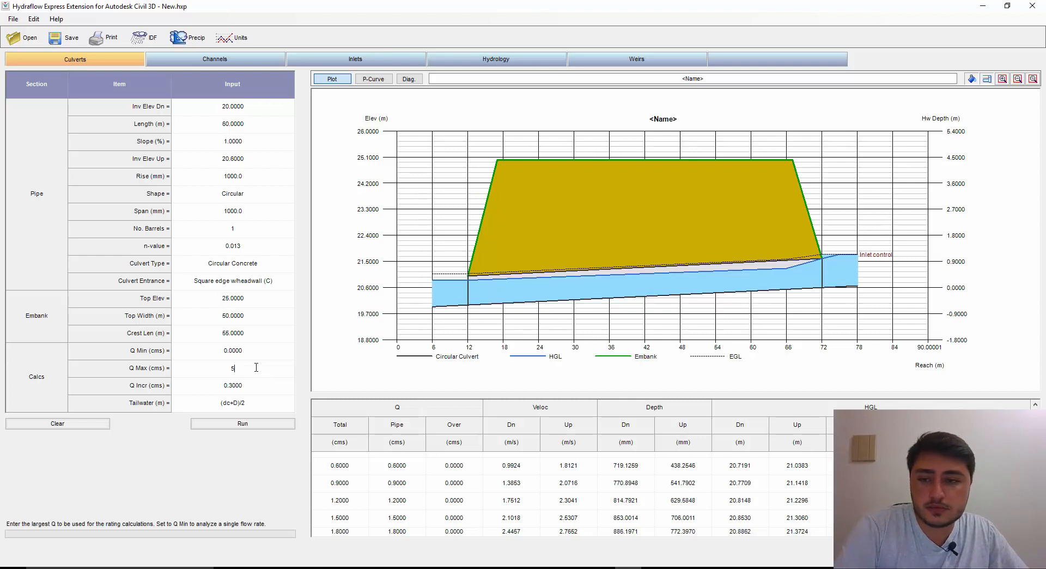
pyautogui.click(252, 424)
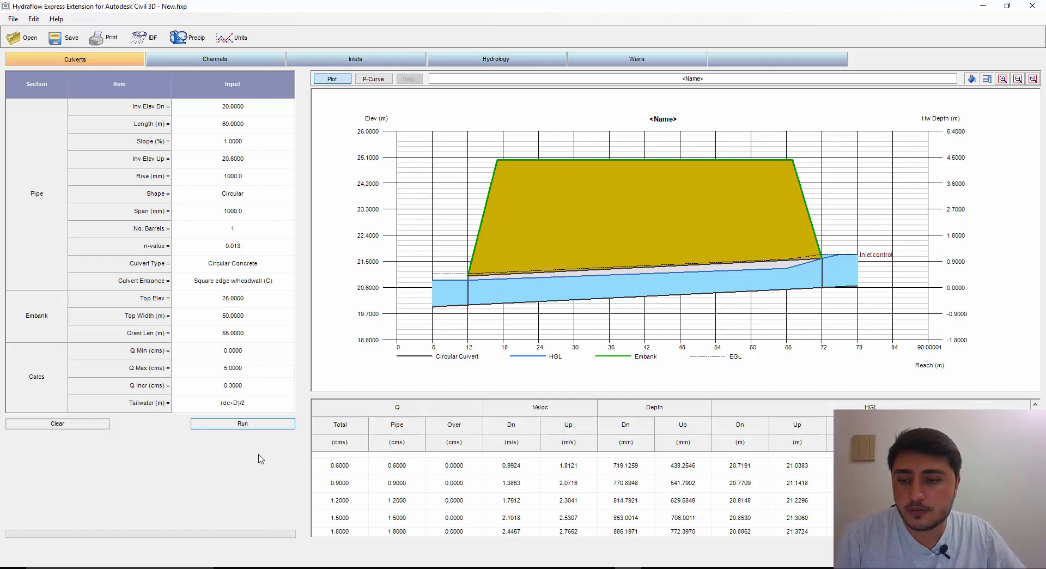
pyautogui.click(259, 425)
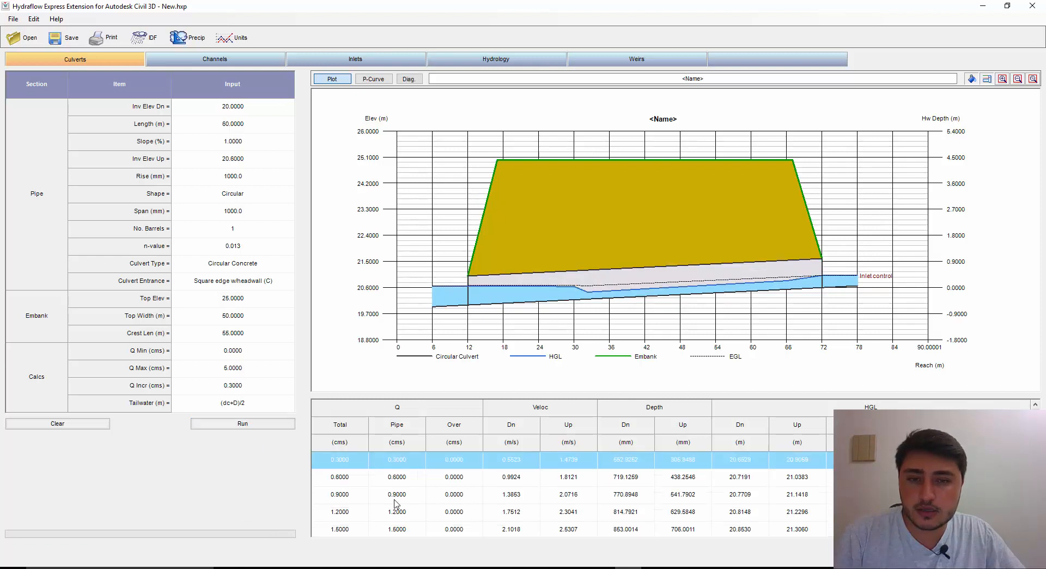
pyautogui.scroll(-4, 397, 493)
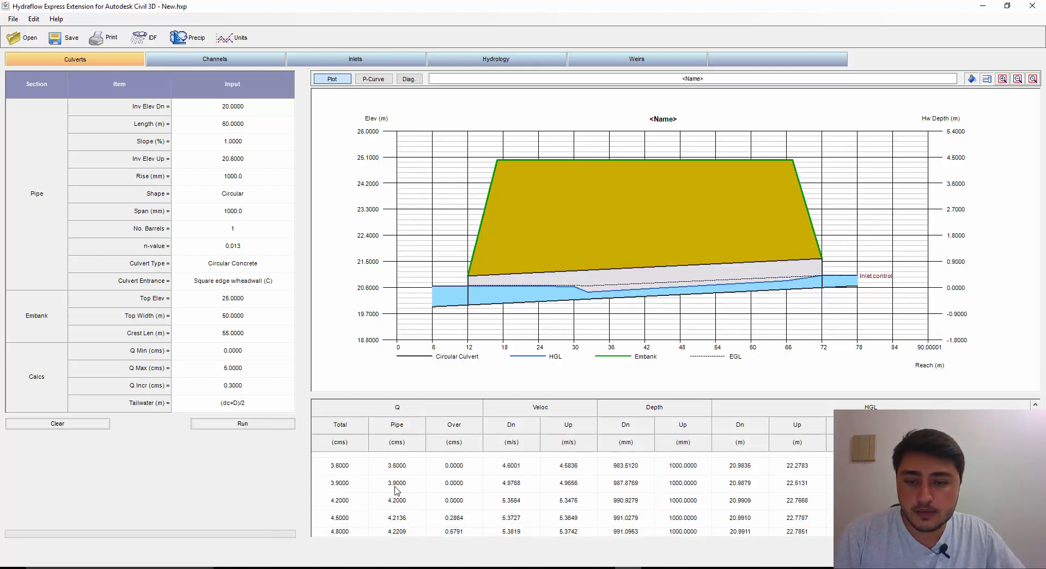
# Compare the culvert profiles for the 4.8, 4.5 and 4.2 cms flows, and check the road crossing in the Civil 3D drawing.
pyautogui.click(401, 532)
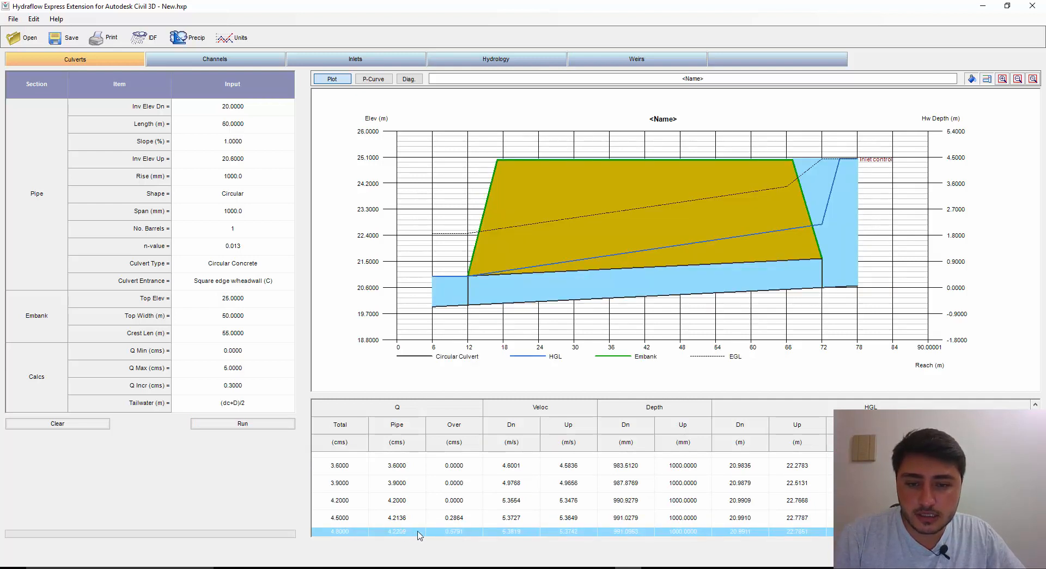
pyautogui.click(461, 522)
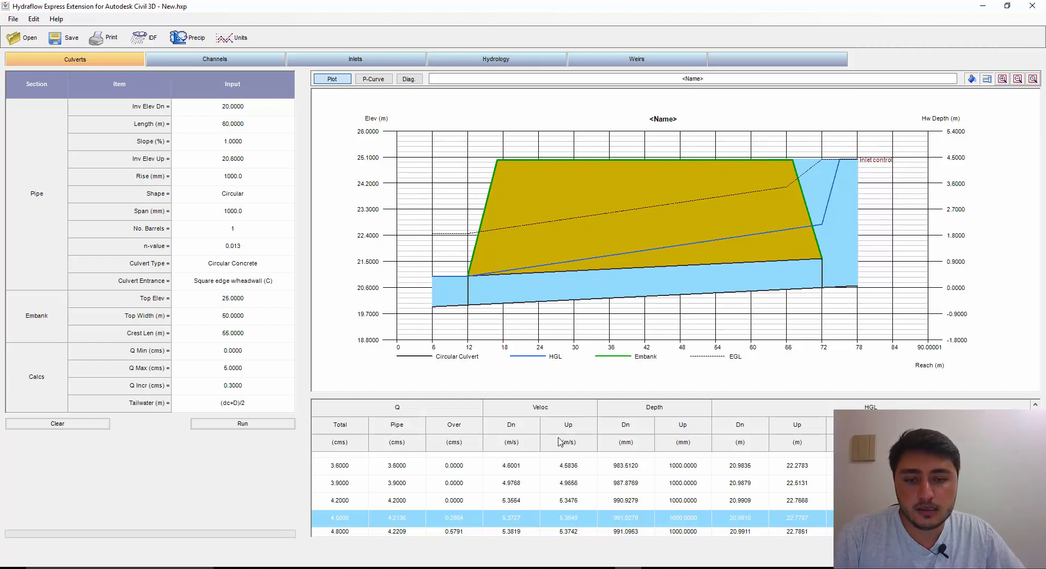
pyautogui.click(493, 504)
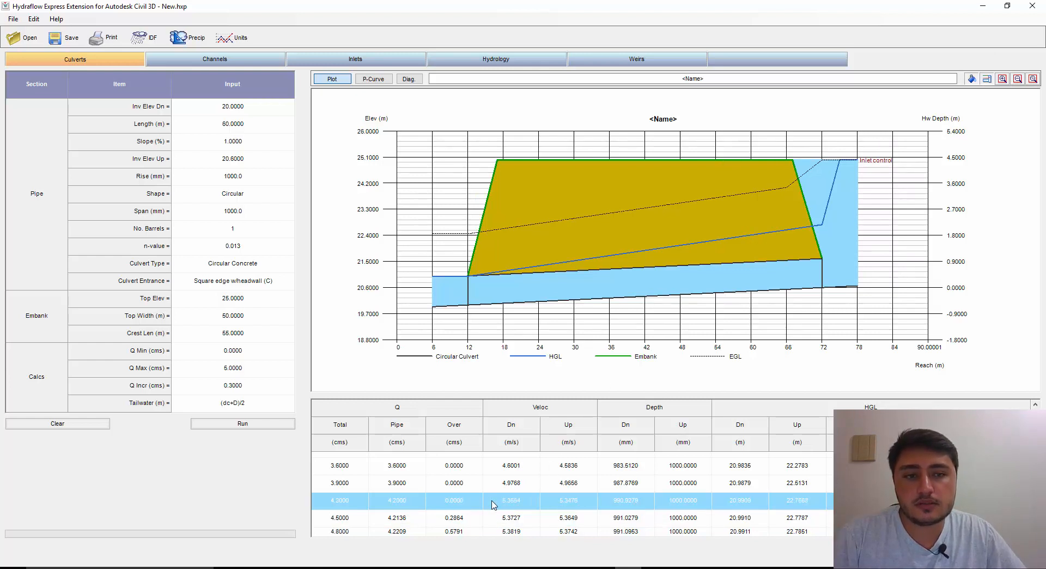
pyautogui.click(484, 523)
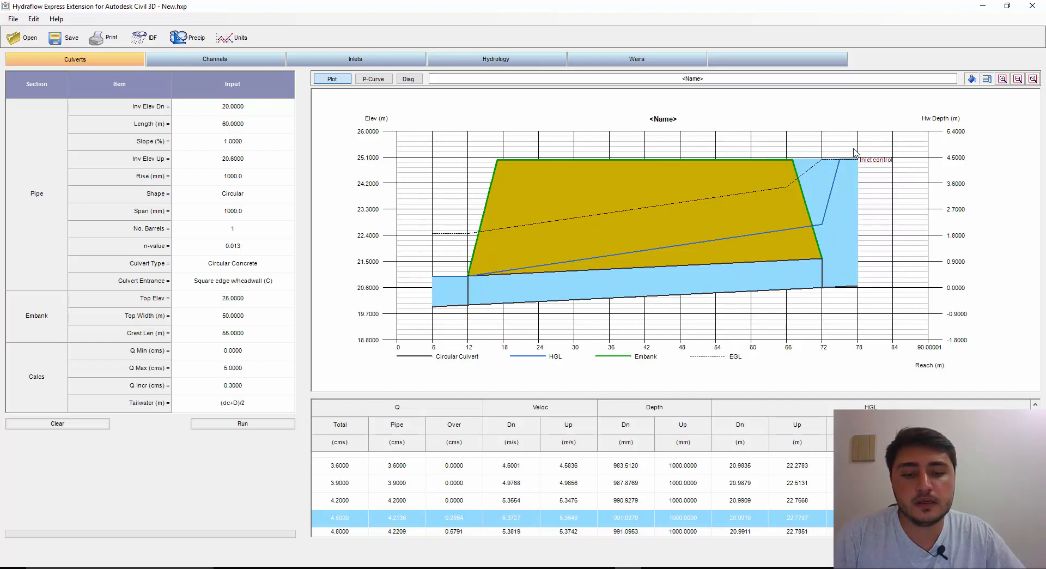
pyautogui.click(548, 568)
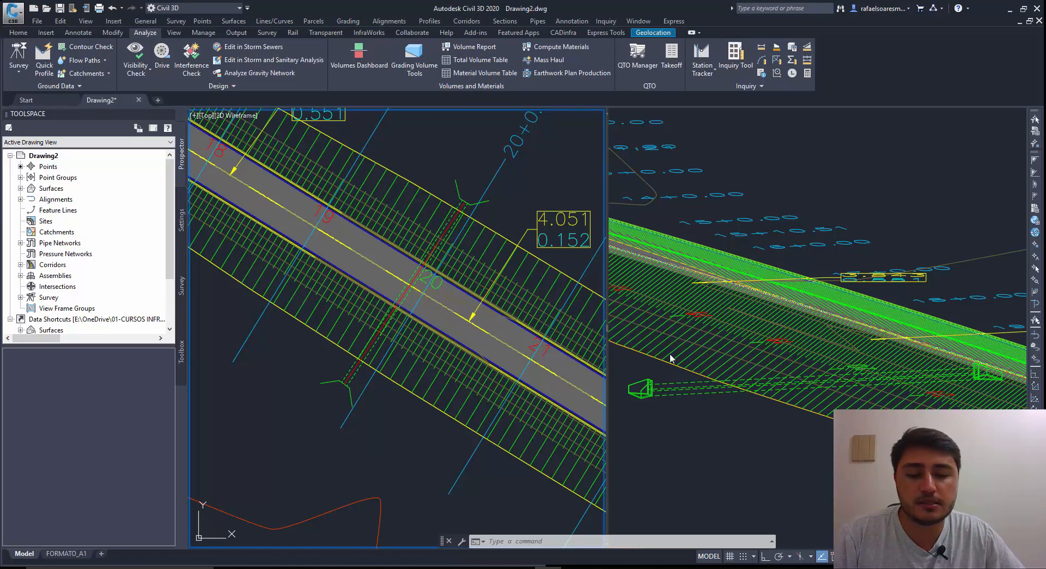
pyautogui.click(547, 567)
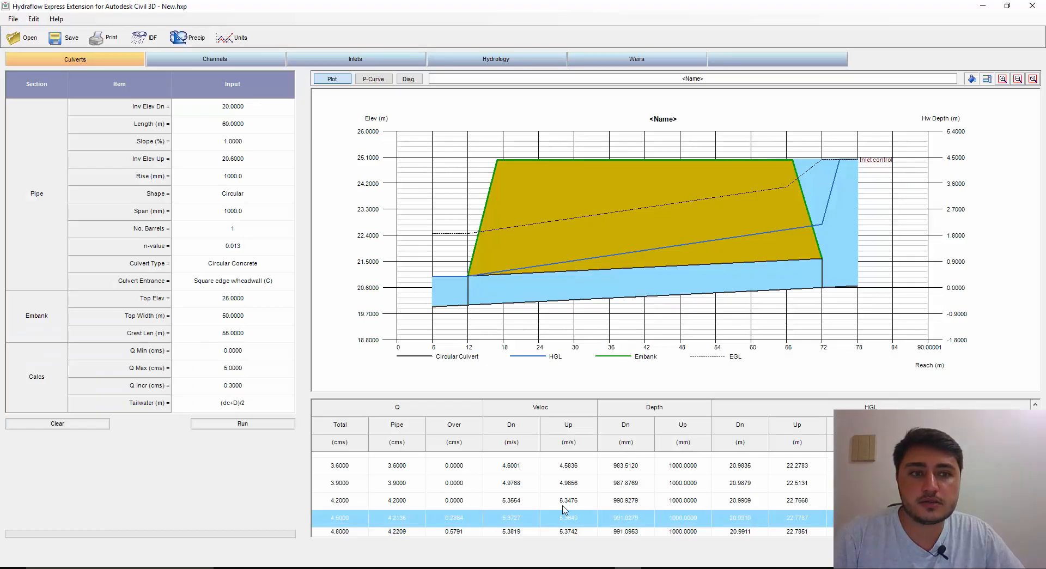
# Compare the 4.2, 3.6, 4.5 and 4.8 cms profiles with the embankment top and review the overtopping flows in the results table.
pyautogui.click(448, 502)
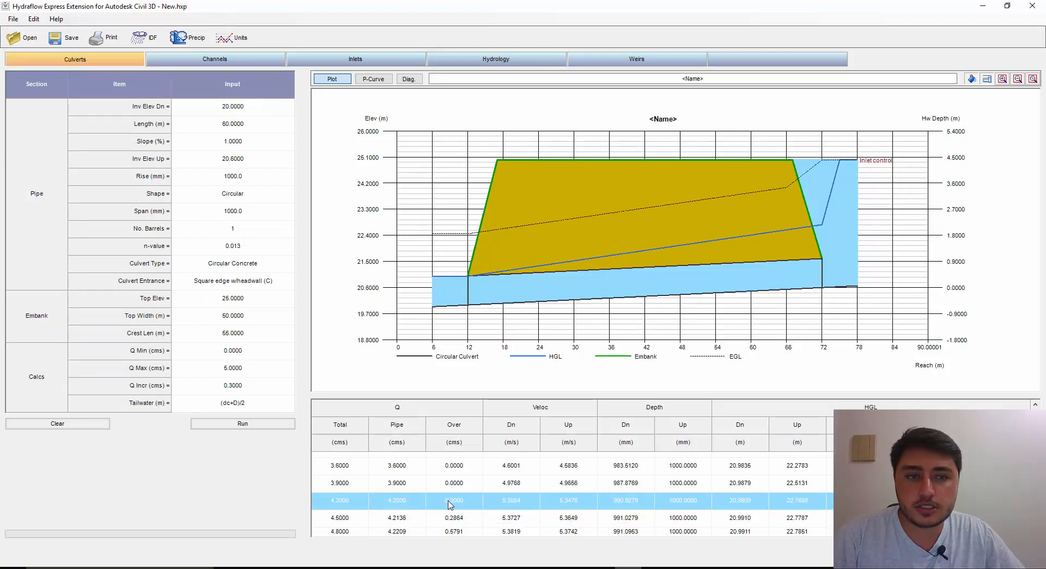
pyautogui.click(454, 471)
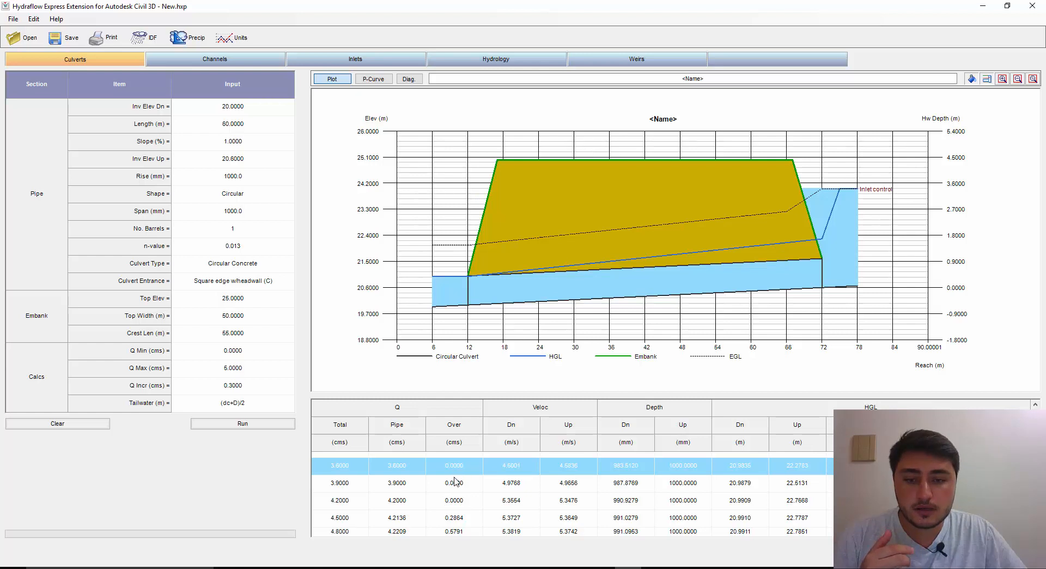
pyautogui.click(457, 518)
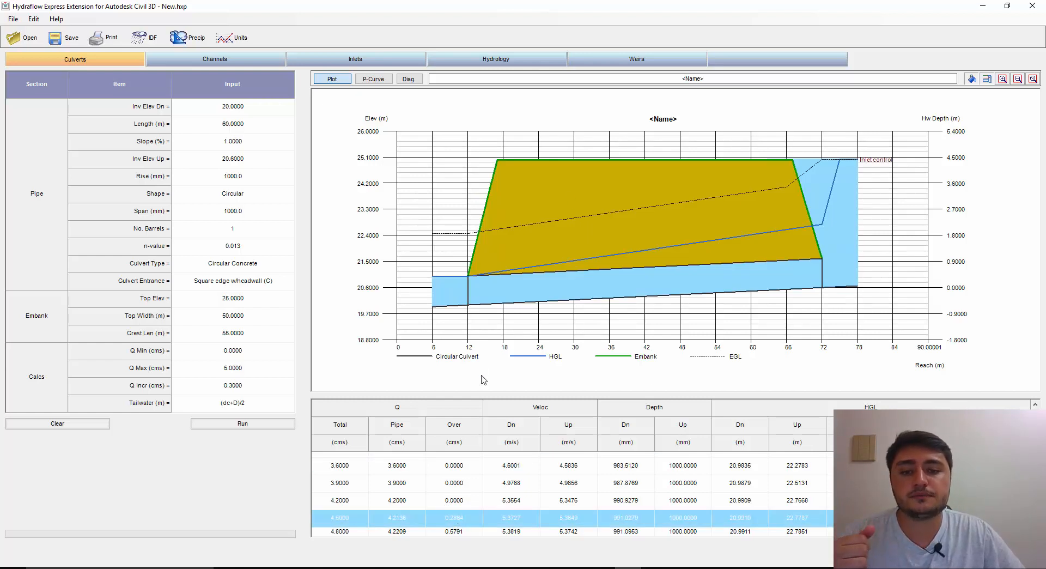
pyautogui.scroll(2, 512, 533)
pyautogui.scroll(3, 386, 512)
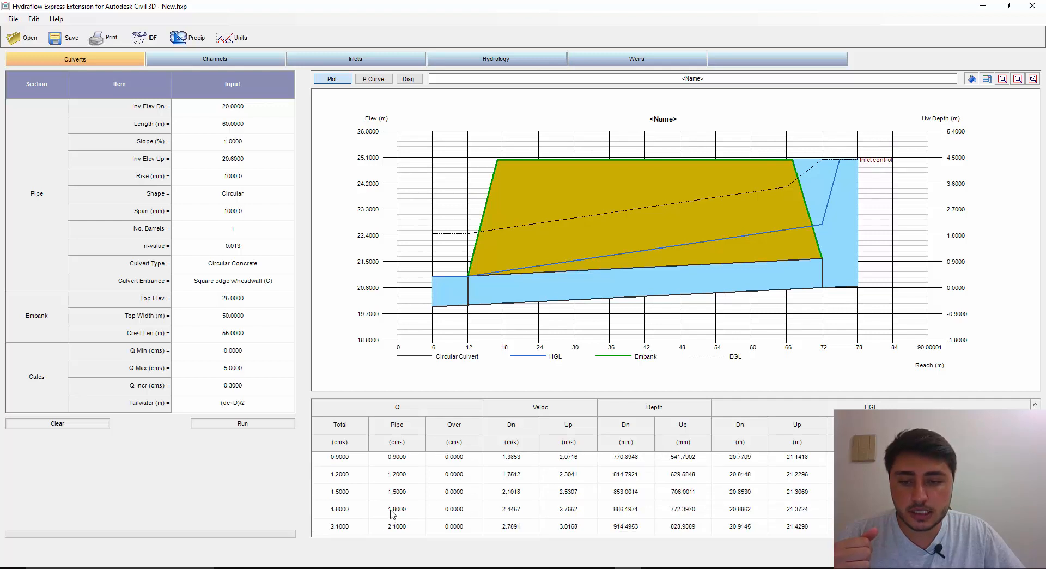
pyautogui.scroll(-5, 436, 519)
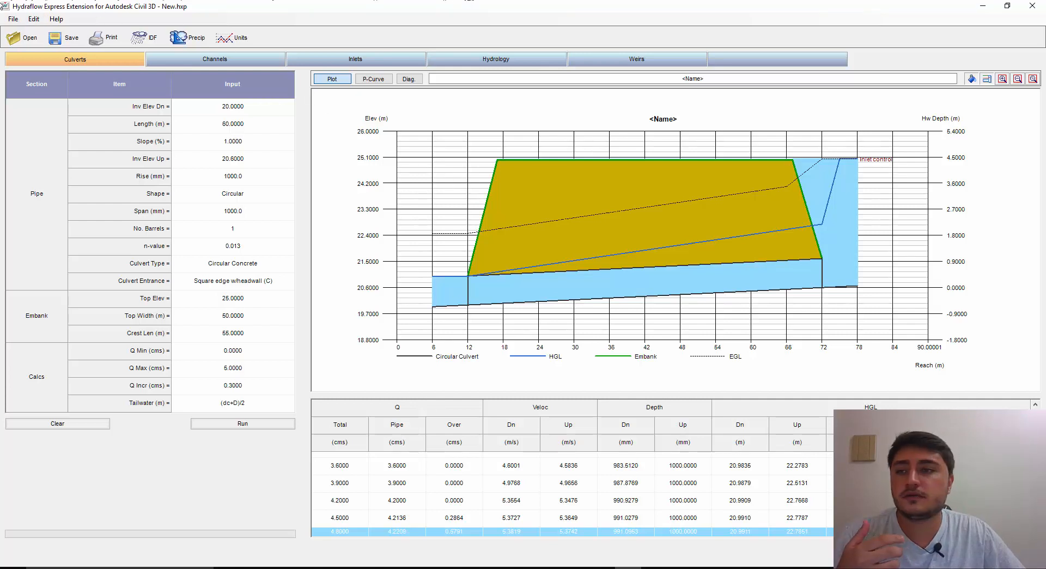
# Check the export options for the plot and the results grid, including comma and tab delimited files, without exporting.
pyautogui.click(13, 19)
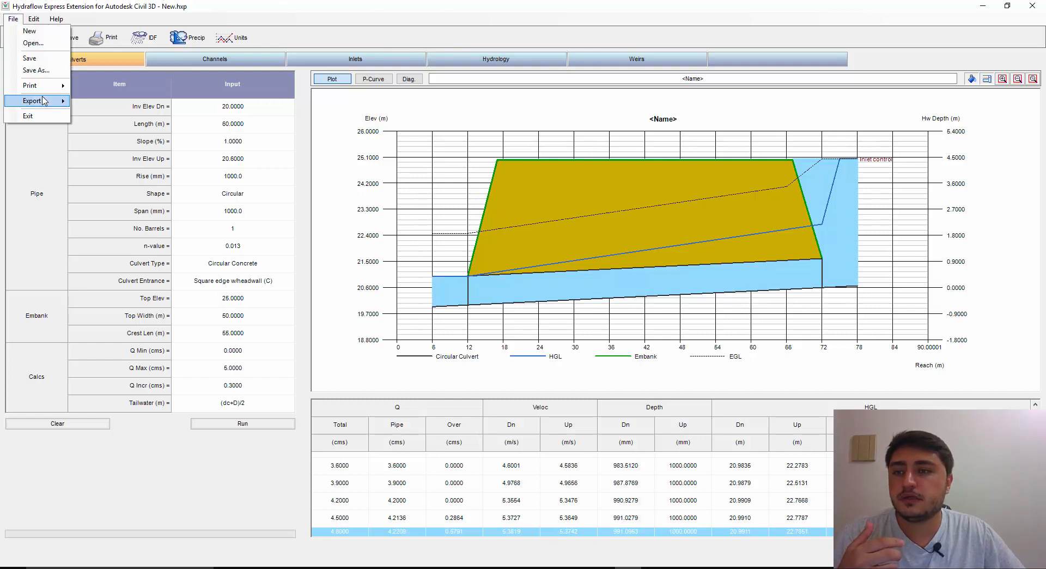
pyautogui.moveTo(63, 101)
pyautogui.moveTo(131, 113)
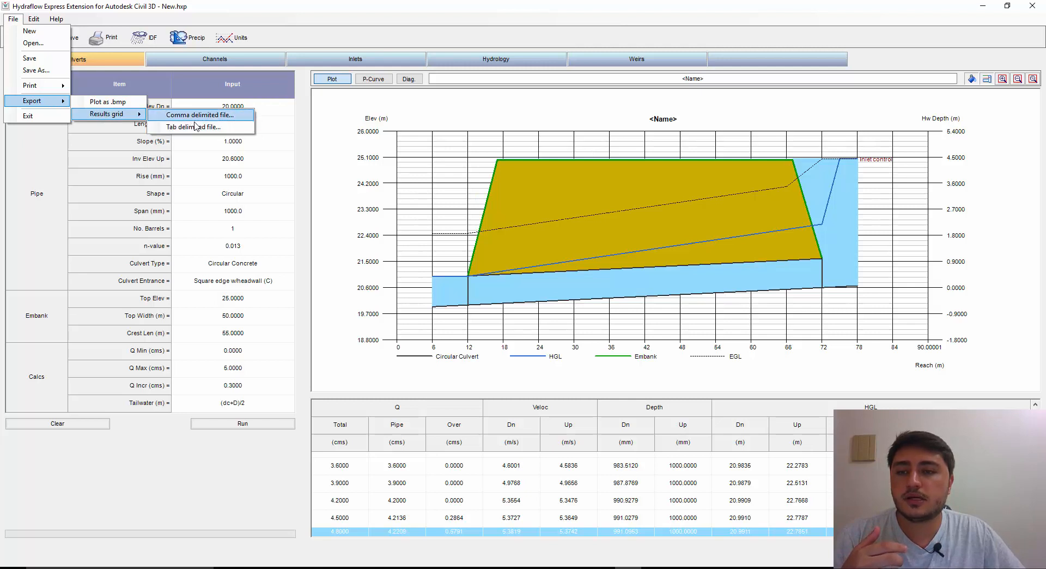
pyautogui.click(300, 24)
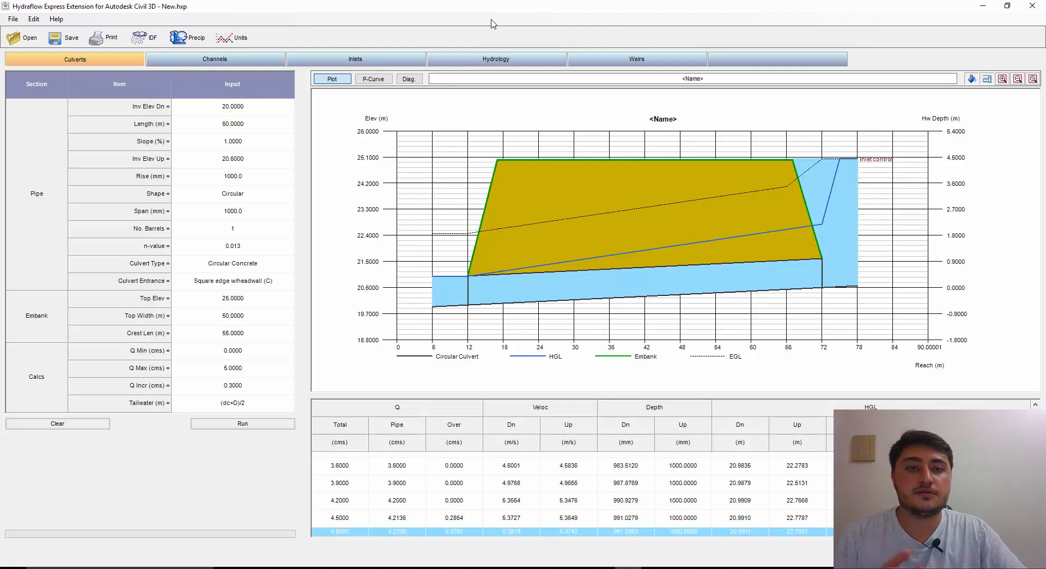